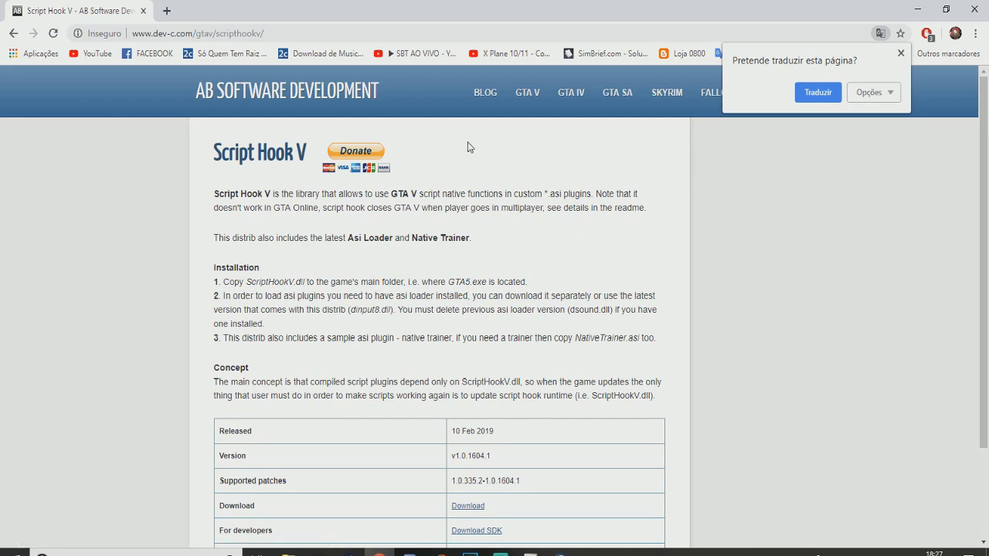
Download the Script Hook V v1.0.1604.1 archive from its web page
scroll(242, 313, "down", 3)
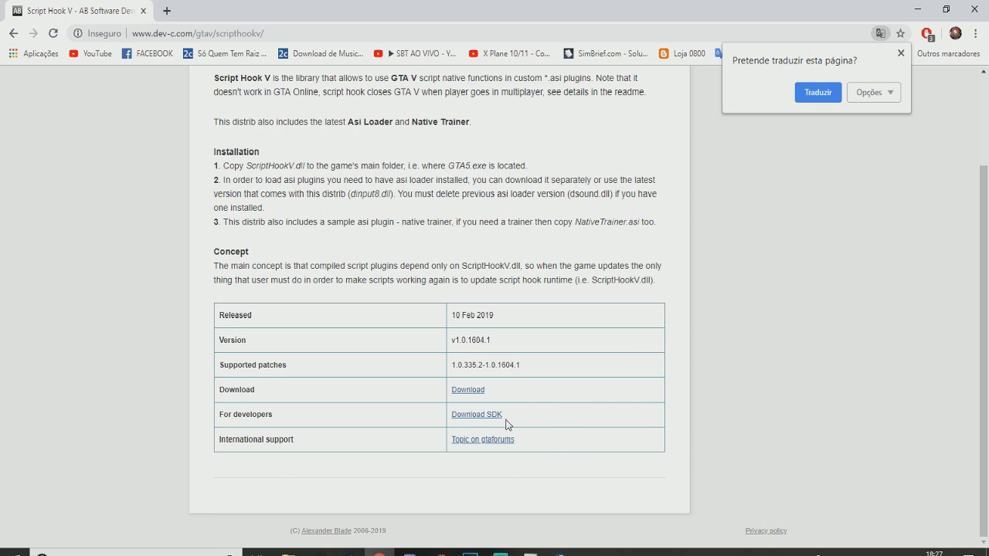
left_click(469, 390)
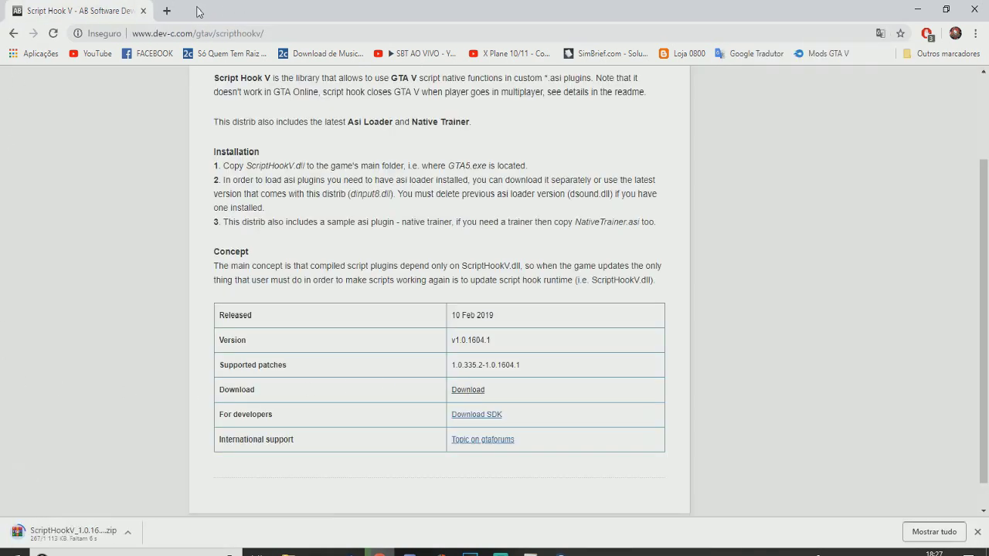
Replace the Script Hook V page with a fresh tab and search the web for "trainner GTA V"
left_click(166, 11)
left_click(144, 11)
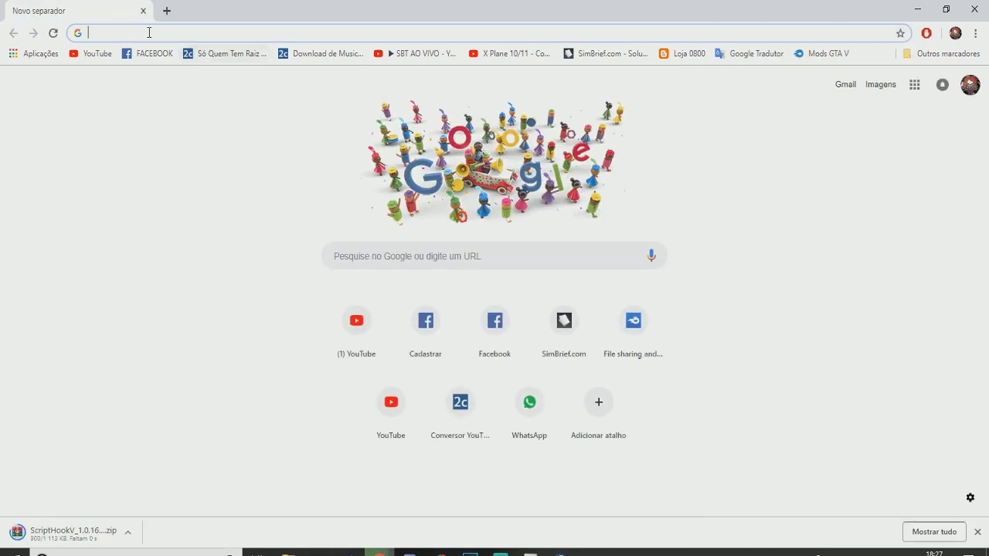
type("tra")
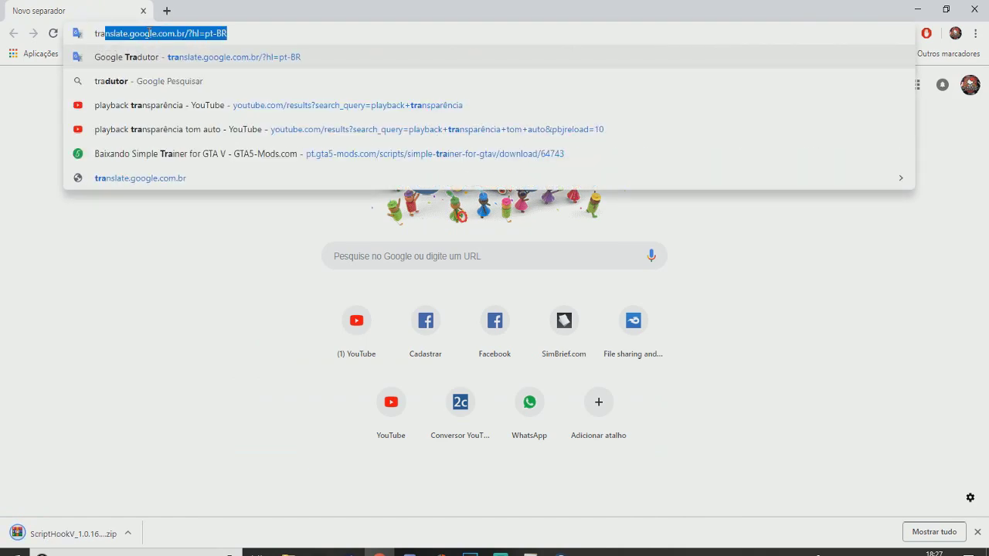
type("inner GTA V")
key("Return")
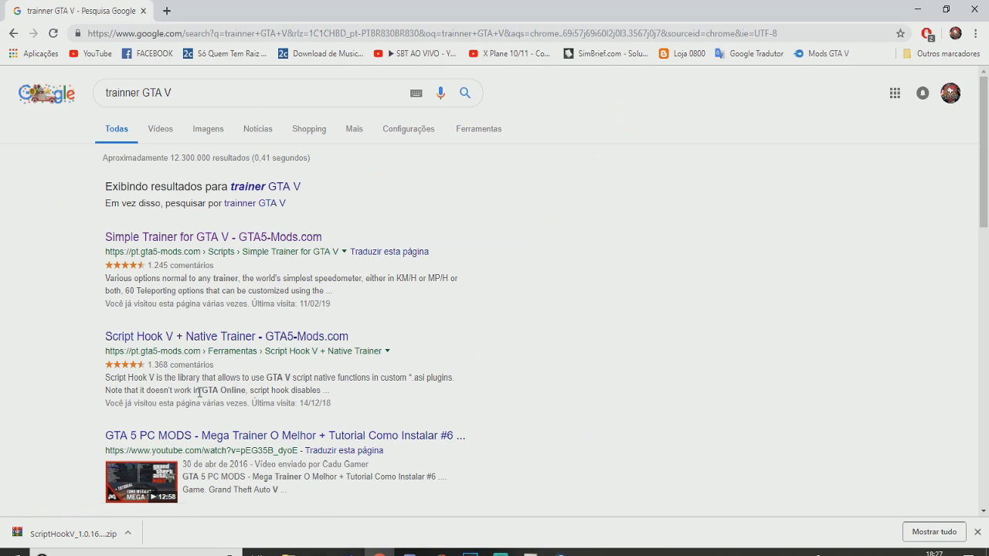
View the download page of Simple Trainer for GTA V on GTA5-Mods.com and close the browser
left_click(139, 238)
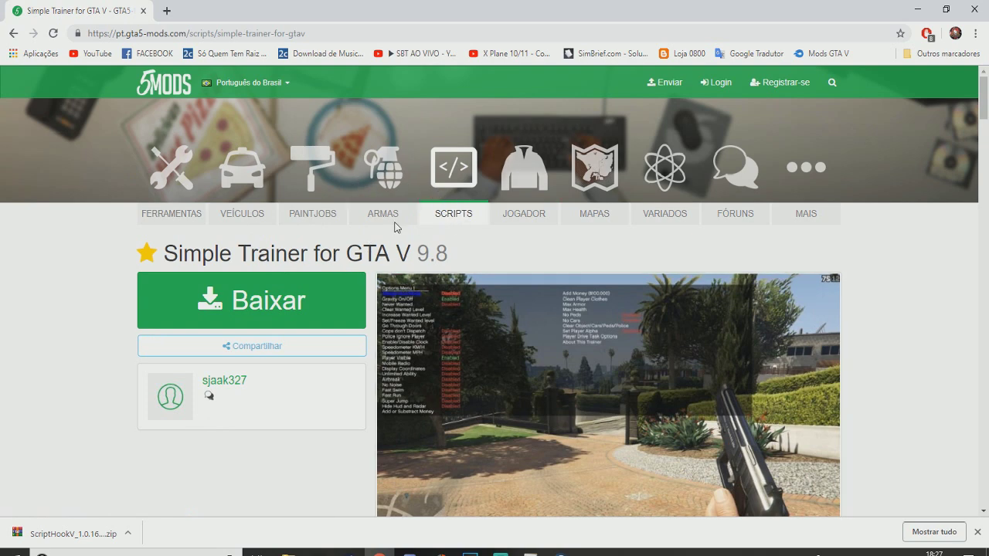
left_click(298, 305)
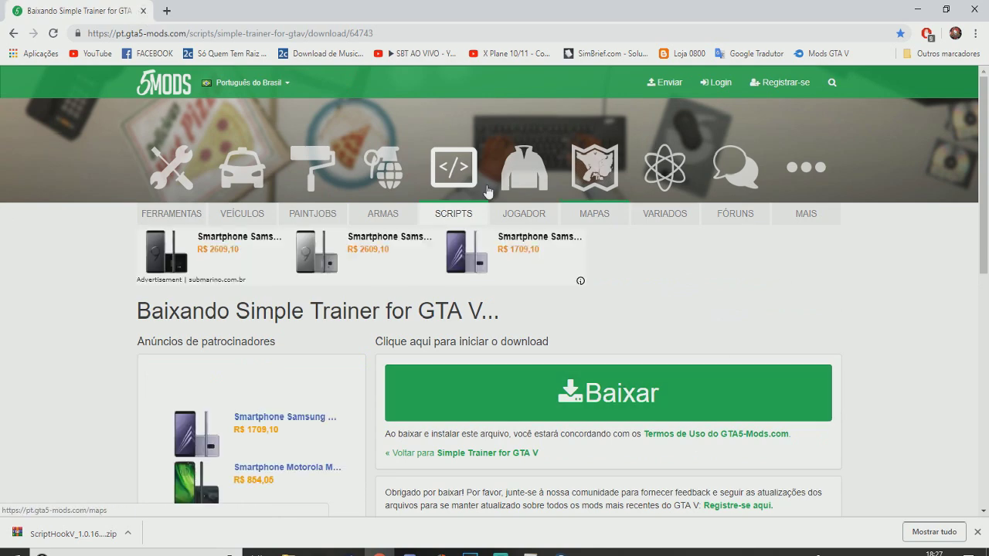
left_click(973, 9)
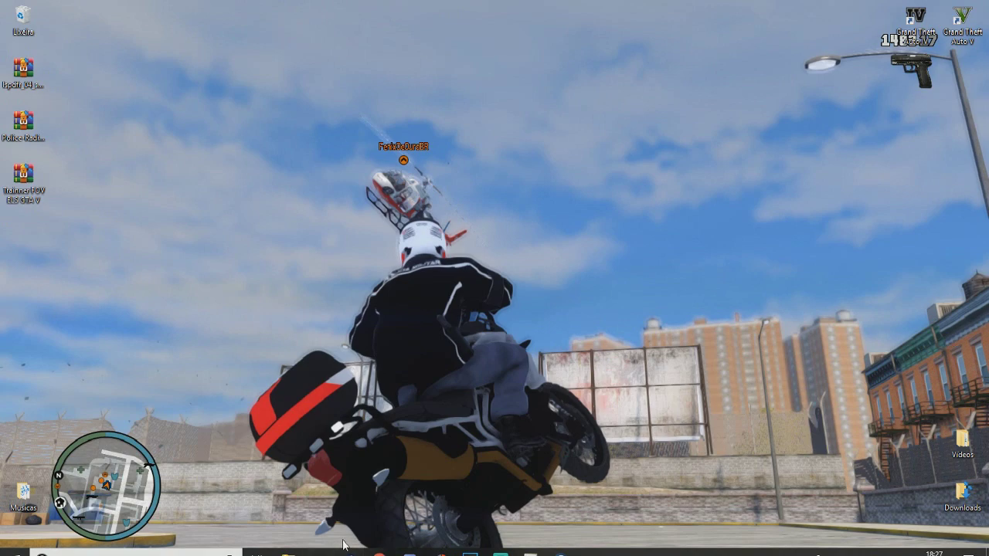
Move the ScriptHookV_1.0.1604.1 archive from the Downloads folder to the desktop, hide the folder window and refresh the desktop
key("super+e")
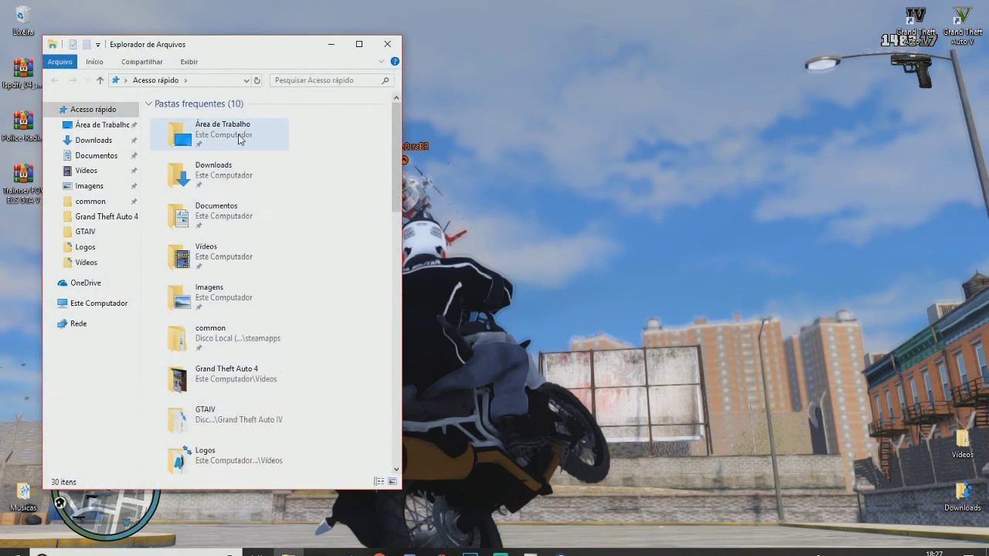
left_click(94, 140)
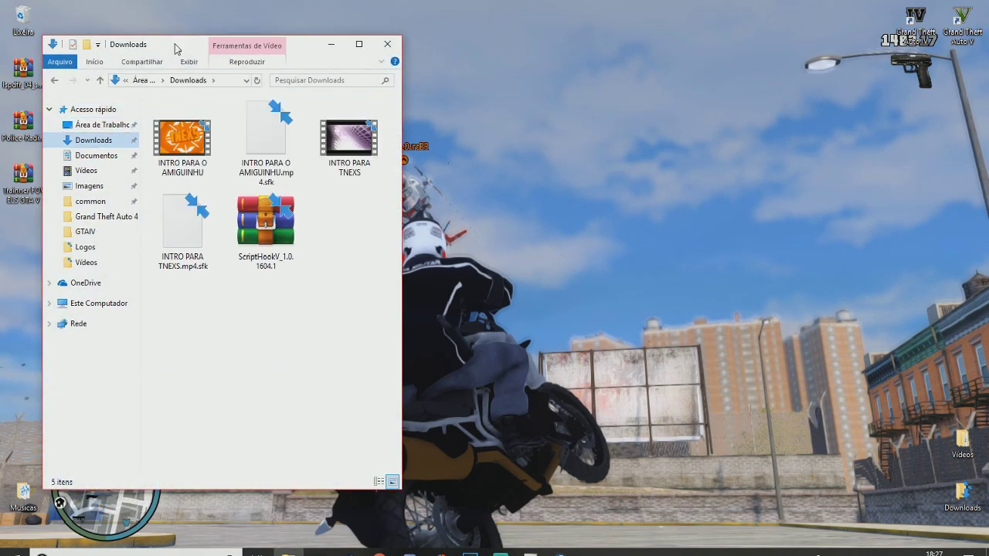
left_click_drag(177, 49, 573, 65)
left_click_drag(661, 232, 21, 271)
right_click(178, 125)
left_click(247, 167)
right_click(243, 154)
left_click(266, 194)
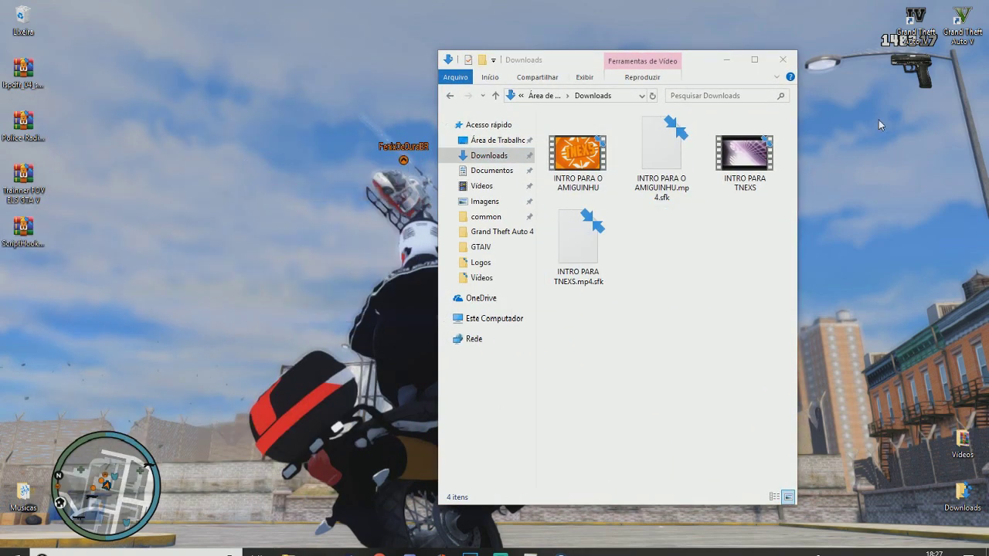
left_click(773, 64)
right_click(254, 104)
left_click(307, 144)
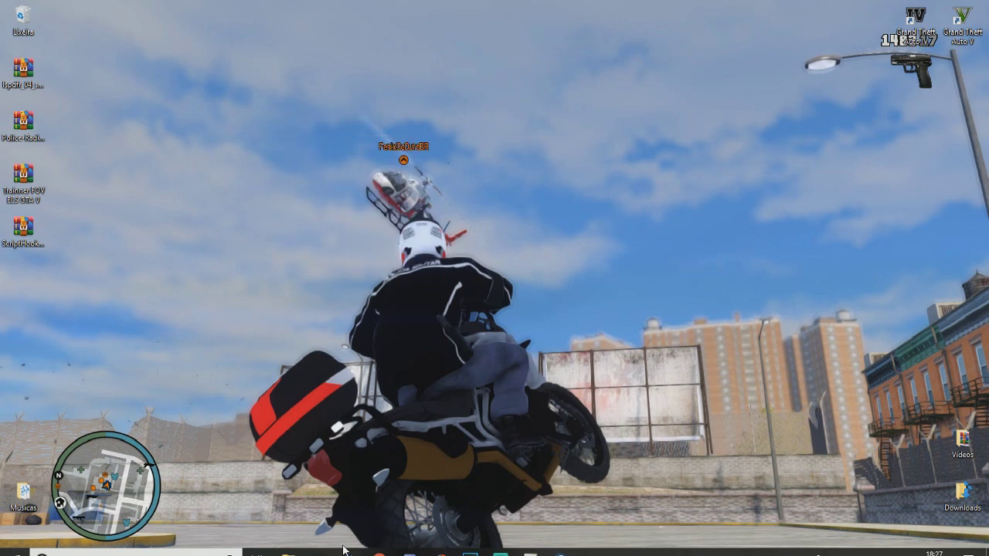
Open the Grand Theft Auto V game folder inside steamapps\common
left_click(287, 552)
left_click(486, 216)
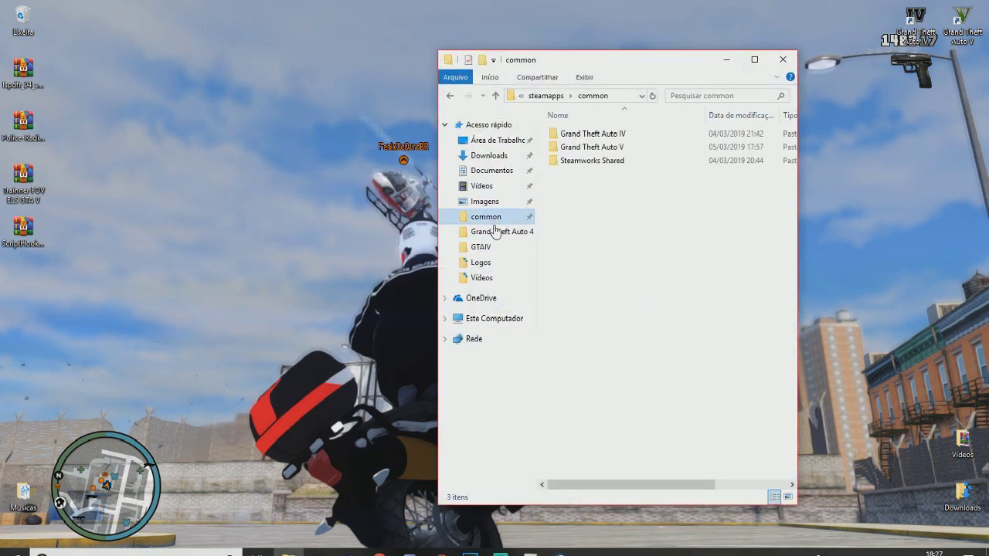
double_click(610, 146)
Look through the files and subfolders of the Grand Theft Auto V game folder
scroll(683, 324, "down", 5)
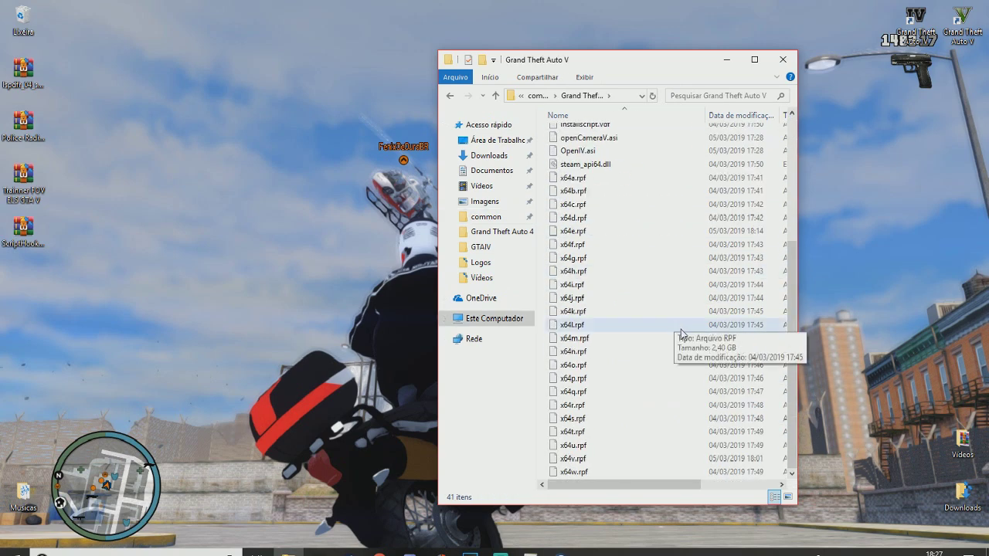
scroll(681, 324, "up", 5)
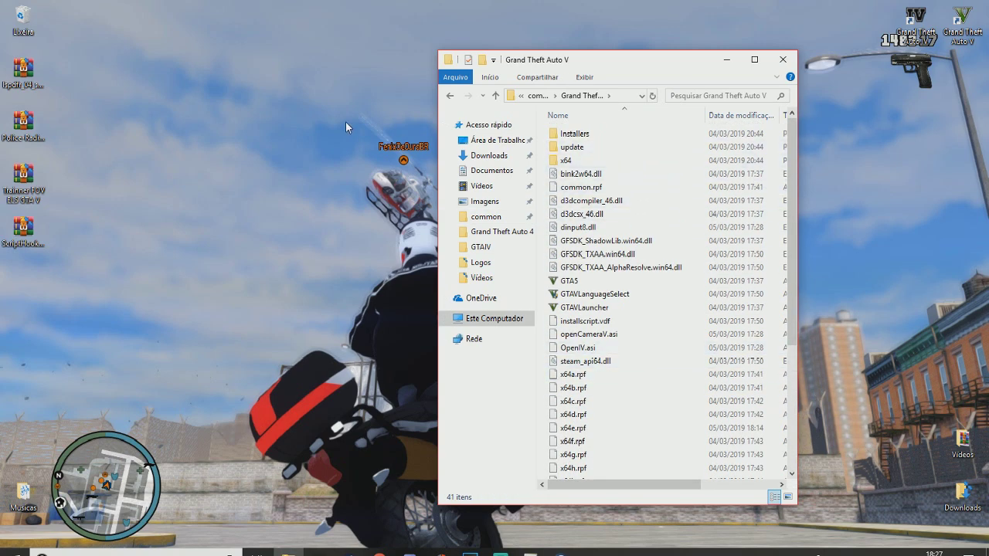
scroll(656, 325, "down", 5)
scroll(641, 340, "up", 1)
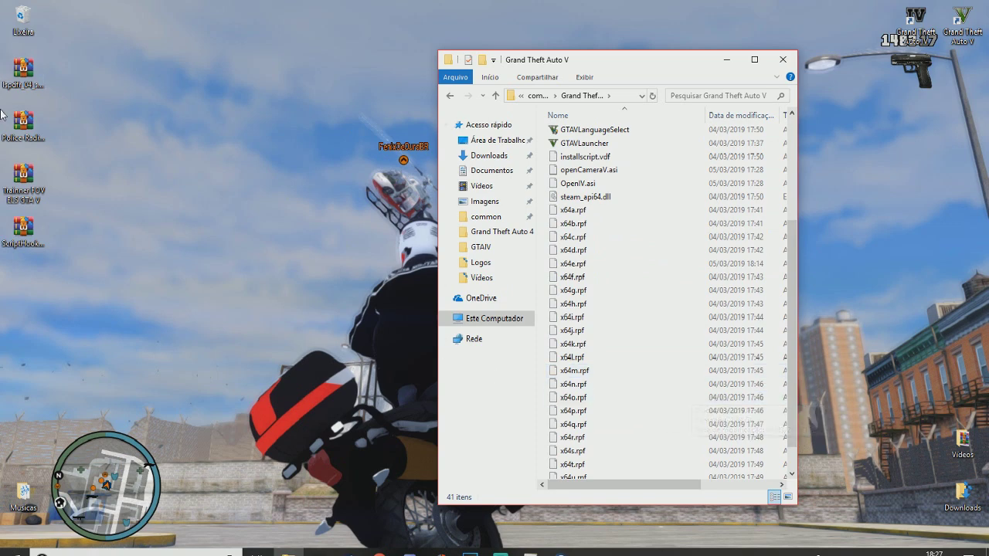
scroll(653, 403, "up", 4)
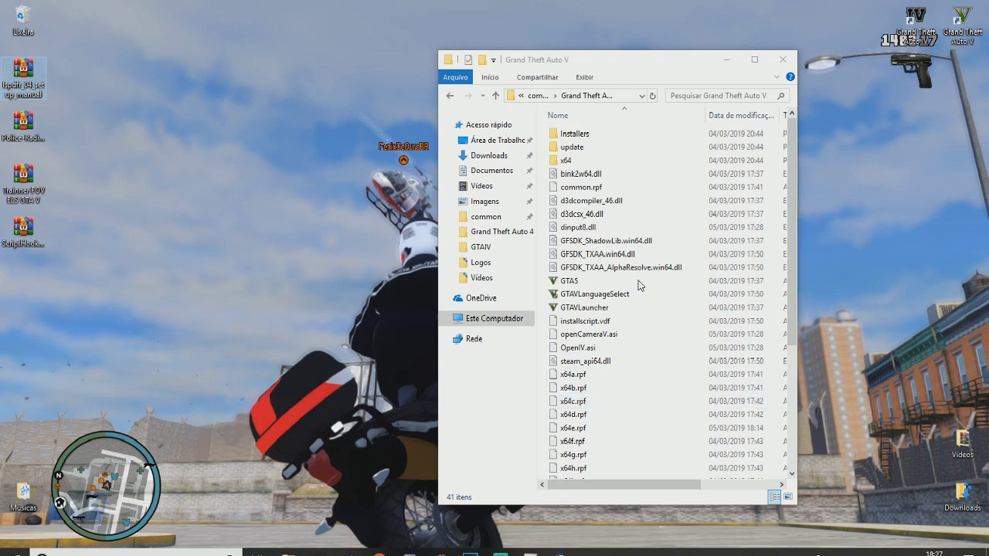
scroll(690, 307, "down", 3)
left_click_drag(791, 384, 807, 211)
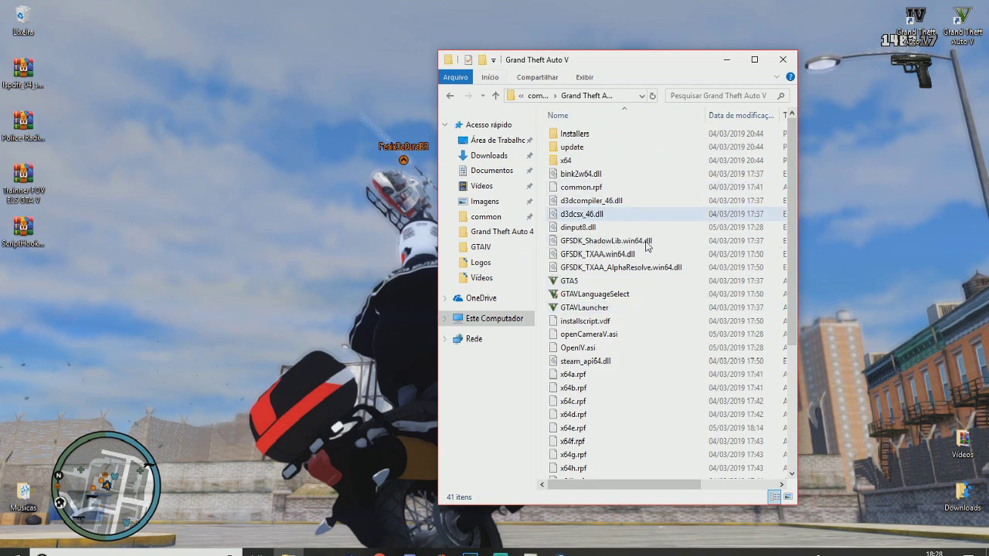
left_click_drag(794, 171, 801, 134)
Open the lspdfr_04_setup_manual.zip archive beside the game folder and browse the files in its inner setup folder
double_click(23, 75)
left_click_drag(710, 90, 286, 73)
left_click(350, 170)
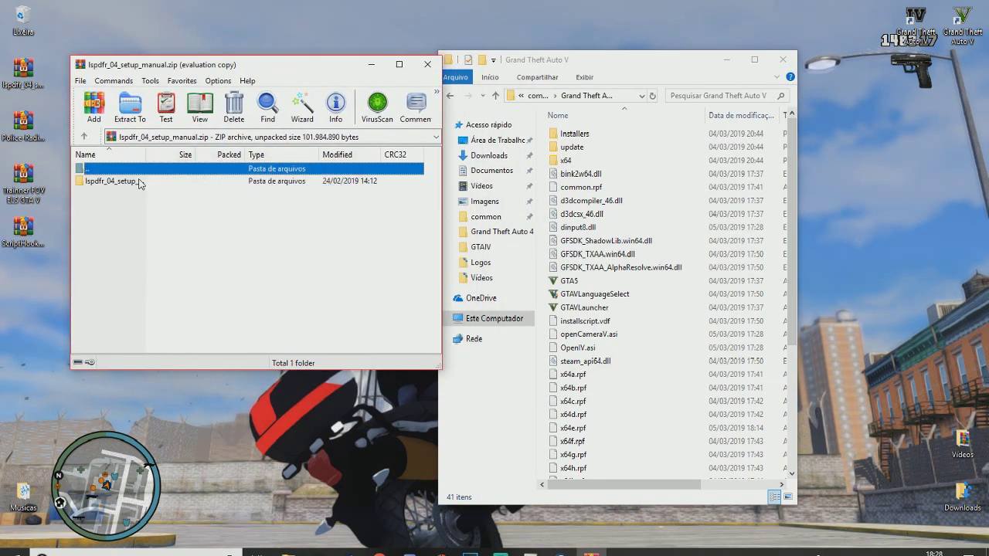
double_click(116, 181)
scroll(211, 308, "down", 5)
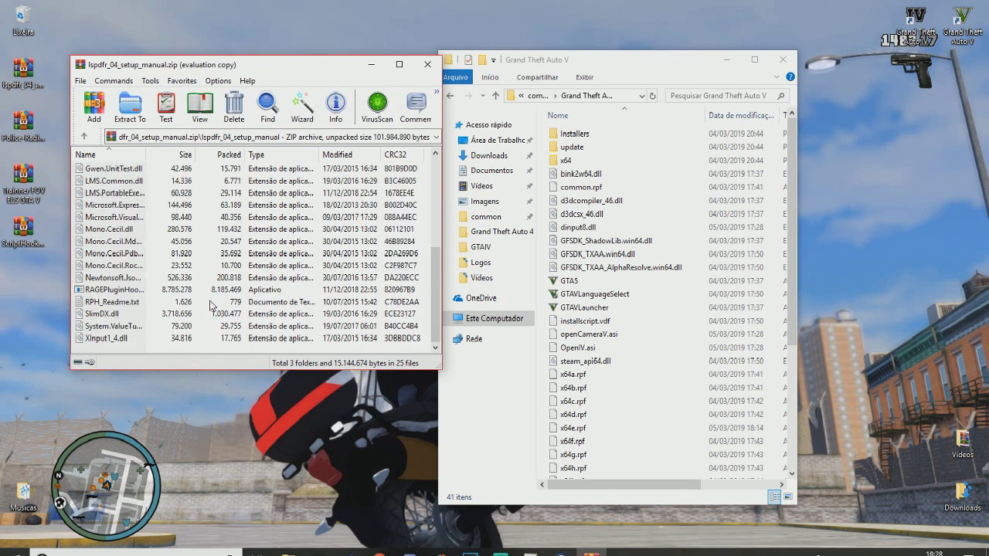
left_click(97, 290)
left_click(138, 231)
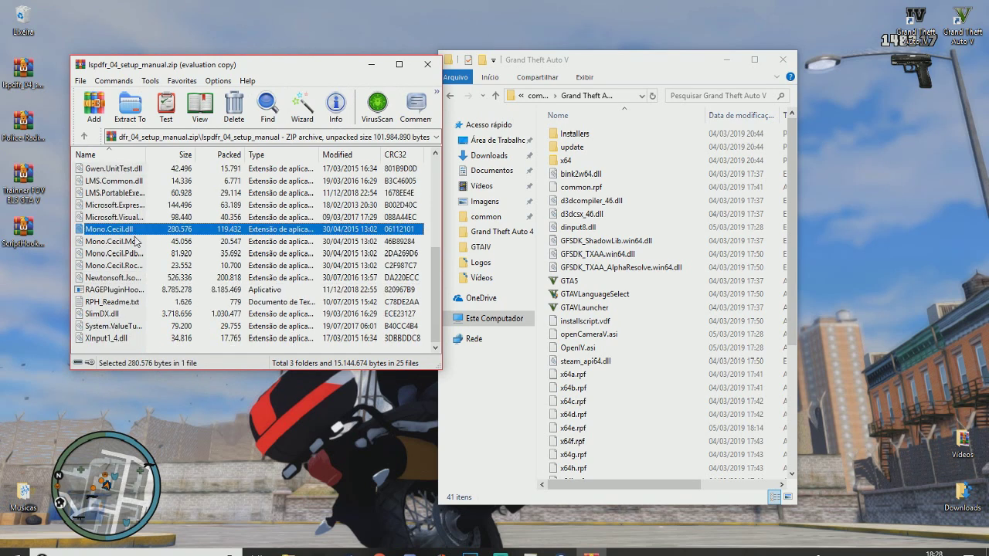
left_click_drag(436, 287, 439, 213)
left_click(234, 289)
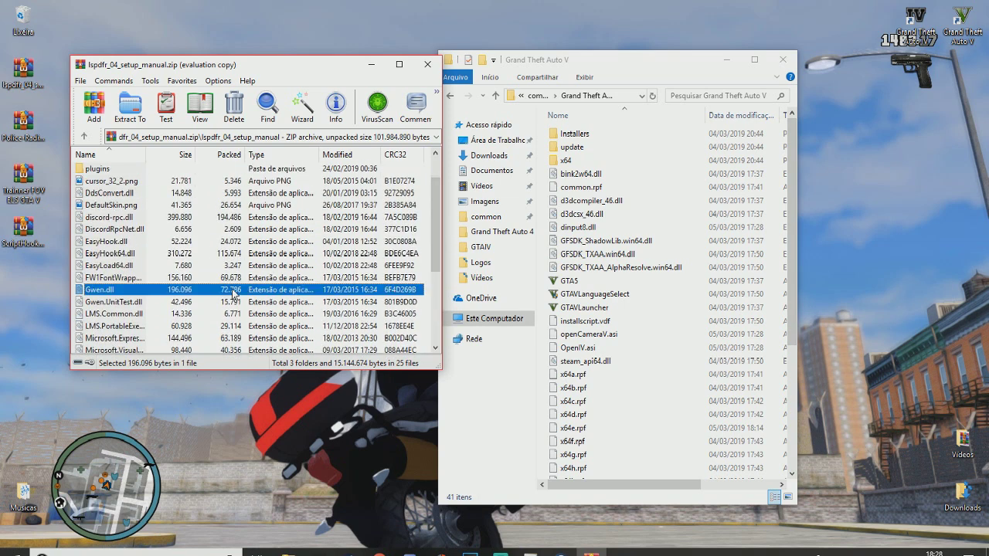
Extract the lspdfr_04_setup_manual folder from the archive to the desktop
key("ctrl+a")
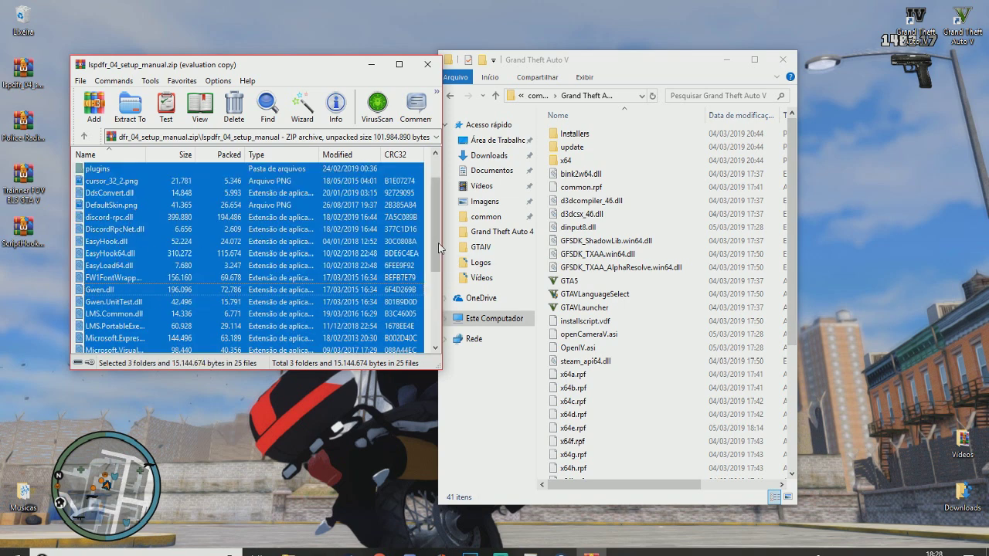
left_click_drag(439, 243, 444, 223)
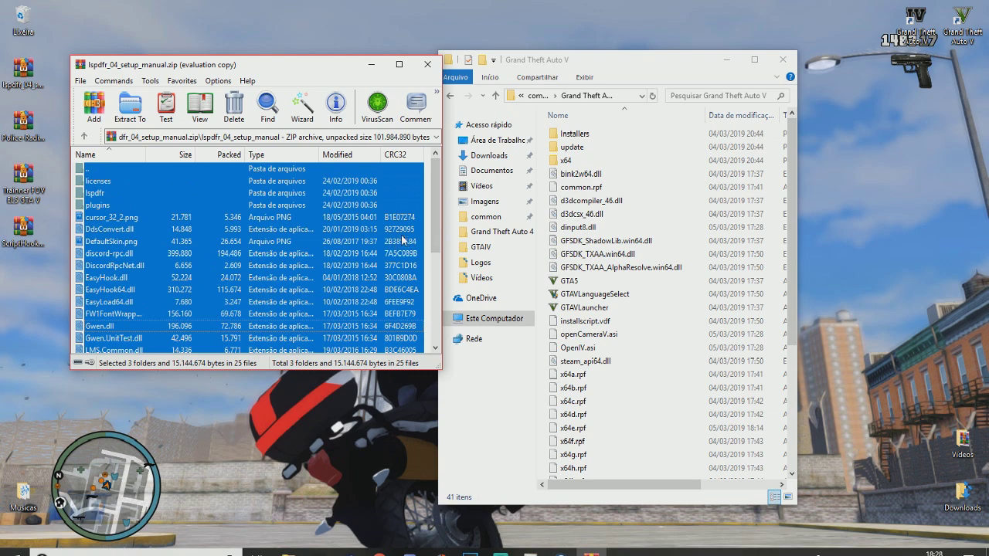
left_click_drag(416, 171, 460, 233)
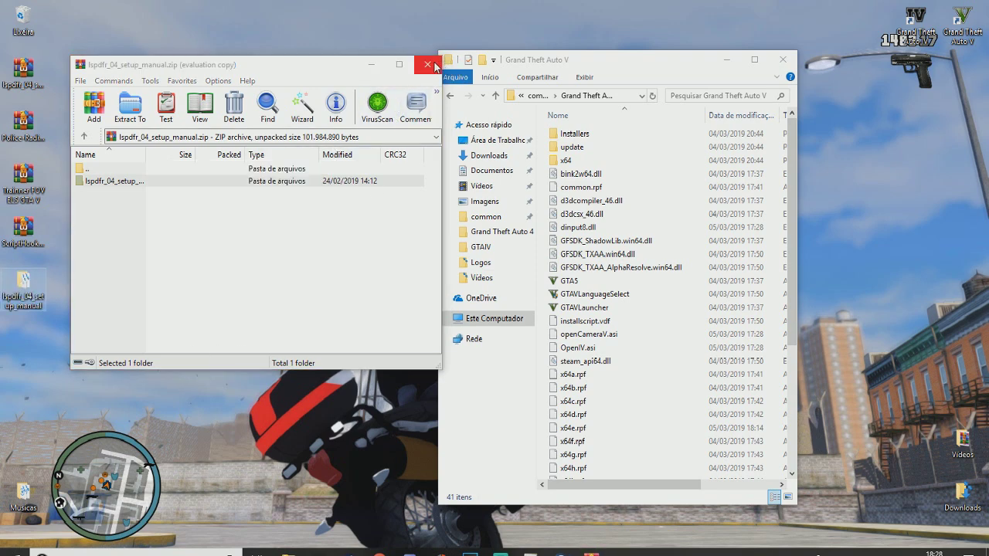
Close the LSPDFR archive, send its zip file to the Recycle Bin and reposition the extracted folder on the desktop
left_click(427, 68)
left_click_drag(29, 79, 22, 25)
left_click_drag(43, 293, 235, 93)
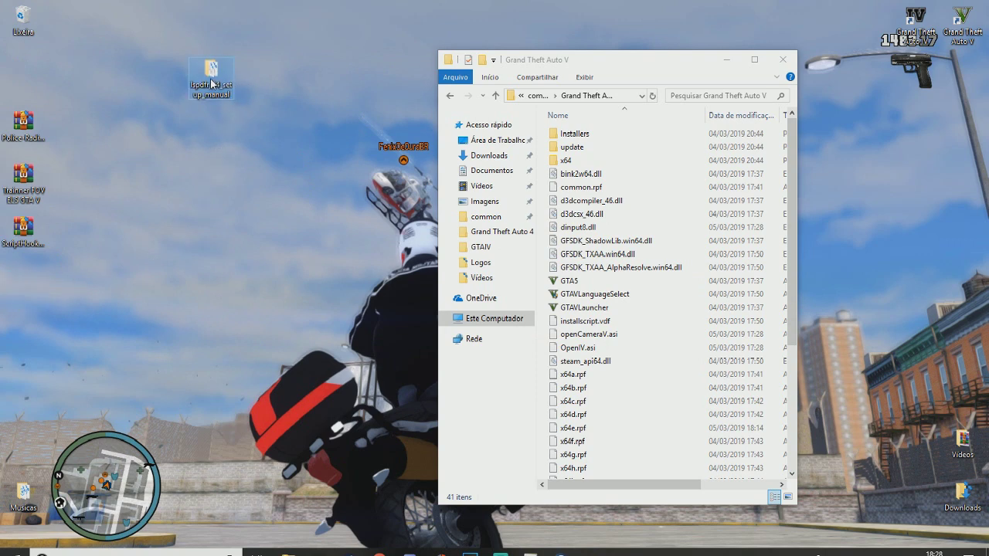
Move the entire contents of the extracted lspdfr_04_setup_manual folder into the Grand Theft Auto V folder and close the emptied folder
double_click(211, 77)
scroll(653, 293, "down", 1)
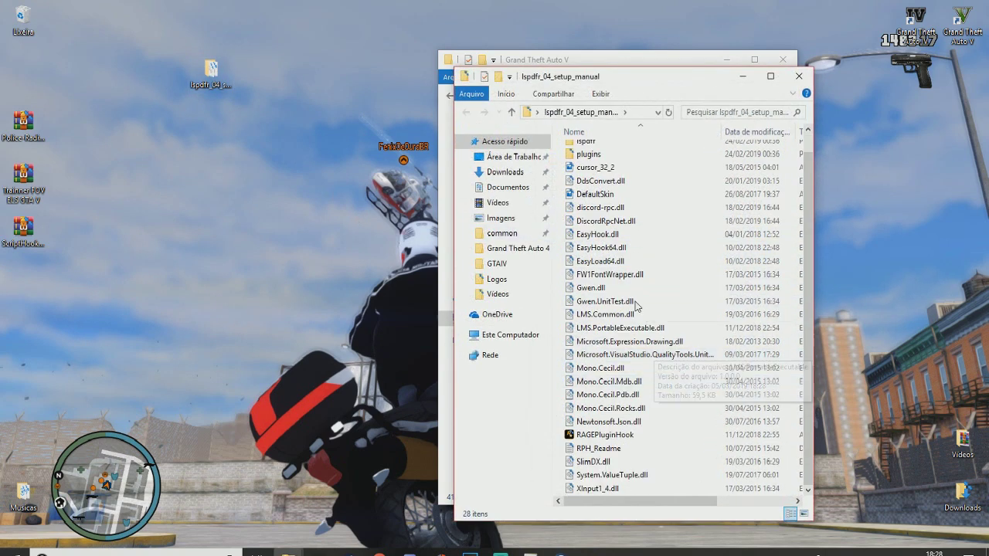
left_click(627, 289)
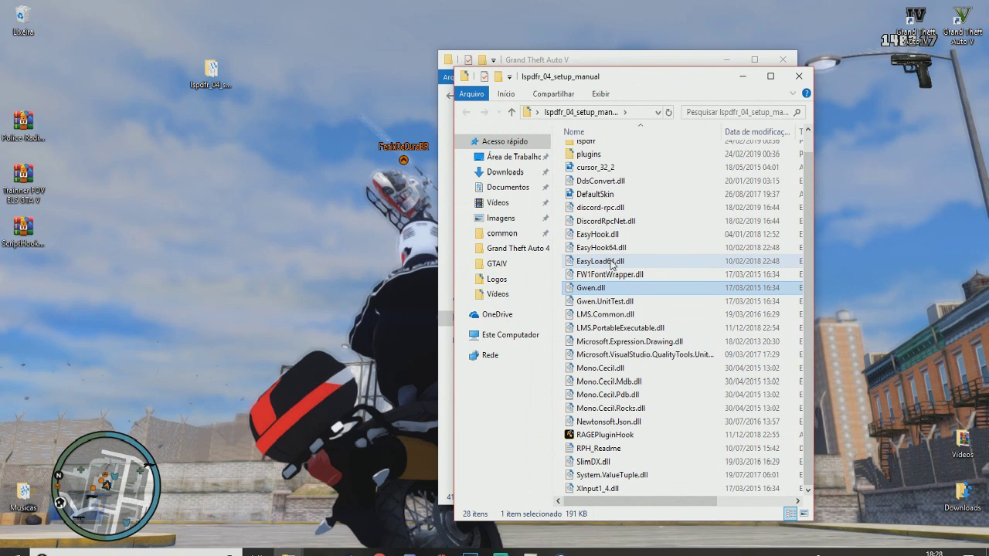
left_click(608, 395, "ctrl")
left_click(610, 314)
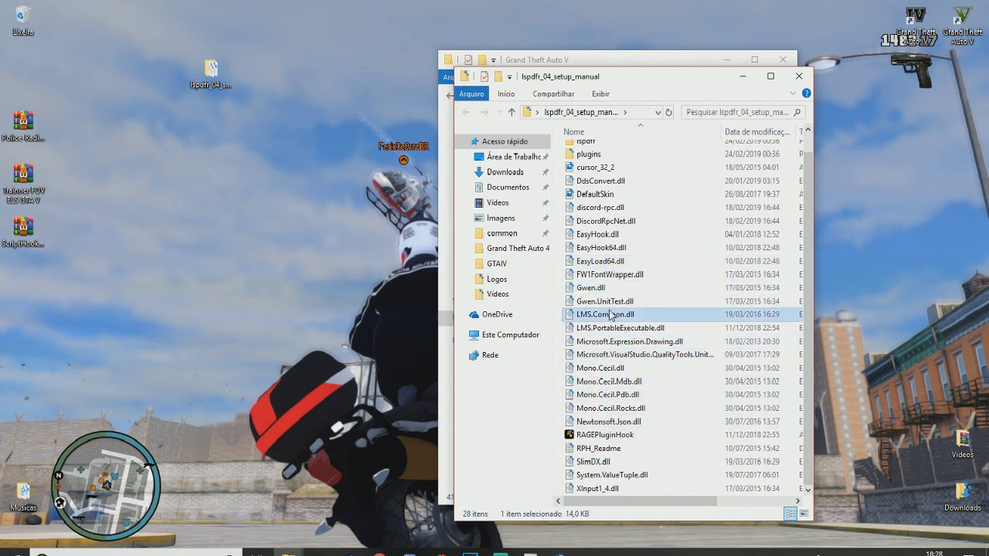
key("ctrl+a")
left_click_drag(629, 71, 218, 78)
left_click_drag(263, 240, 695, 340)
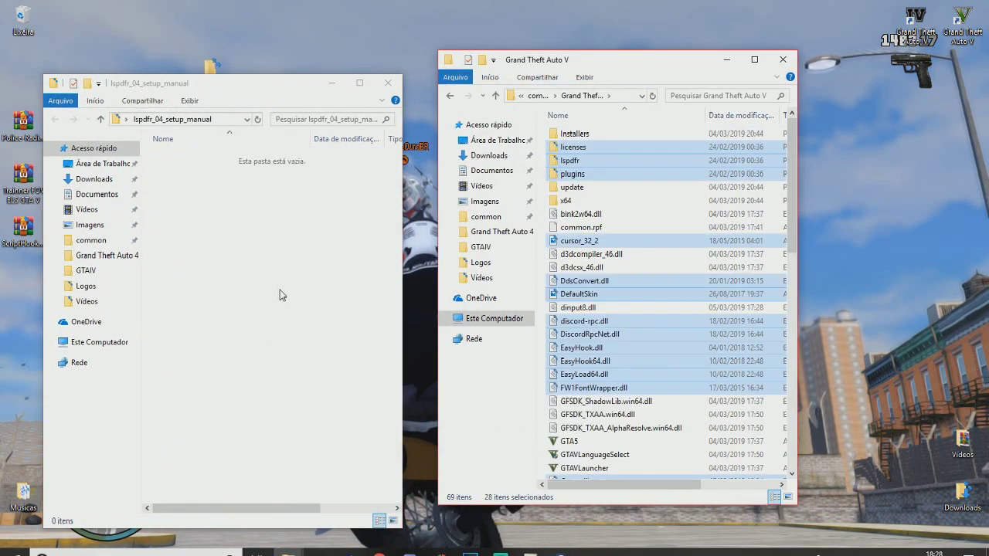
left_click(388, 83)
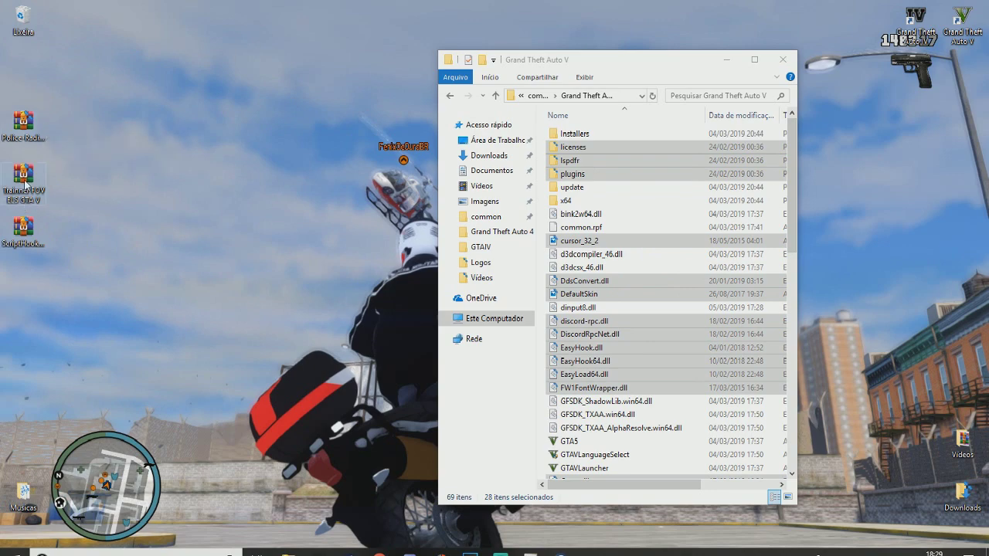
Copy dinput8.dll and ScriptHookV.dll from the ScriptHookV_1.0.1604.1.zip archive's bin folder into the Grand Theft Auto V folder, replacing the existing dinput8.dll
double_click(34, 242)
left_click(730, 75)
double_click(91, 182)
left_click(130, 195)
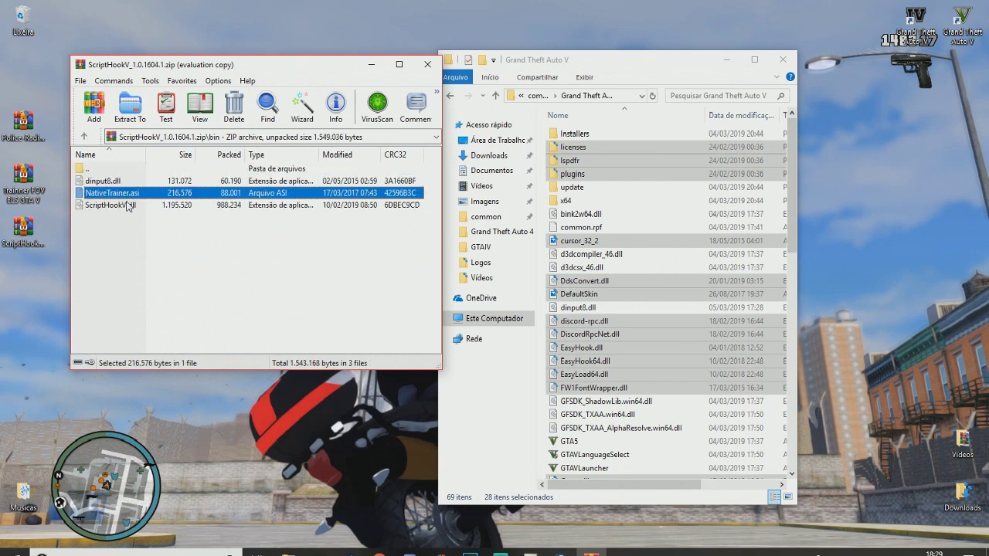
left_click(120, 206)
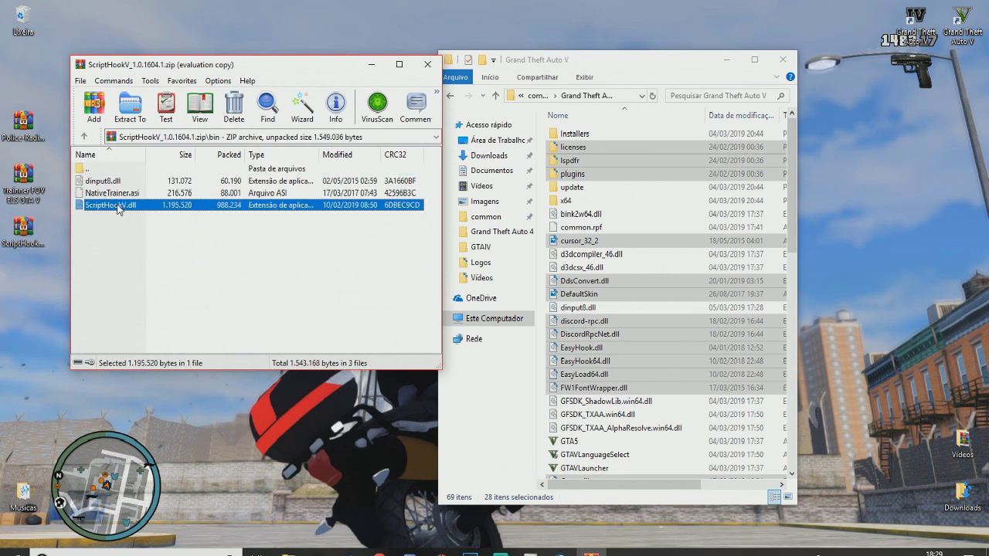
left_click(102, 182, "ctrl")
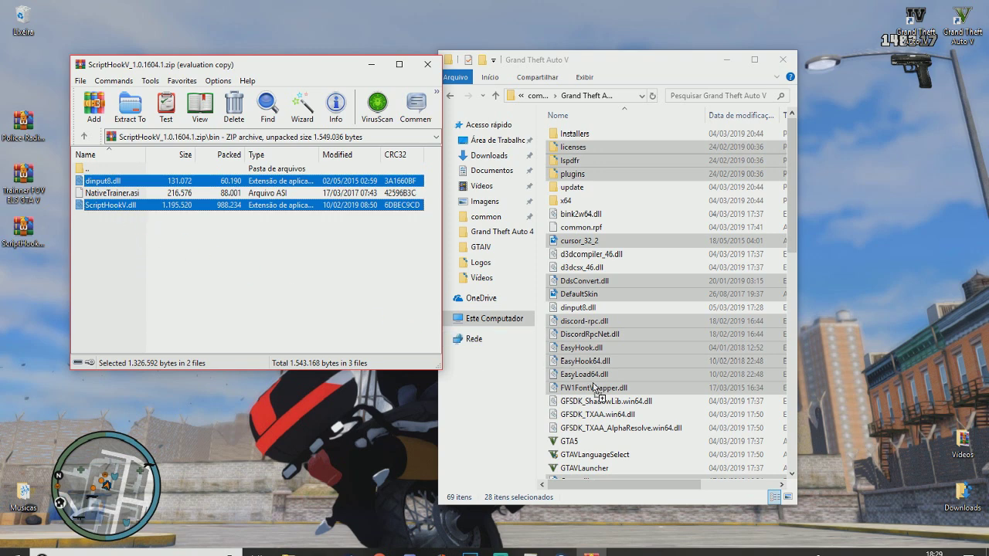
left_click_drag(628, 429, 628, 427)
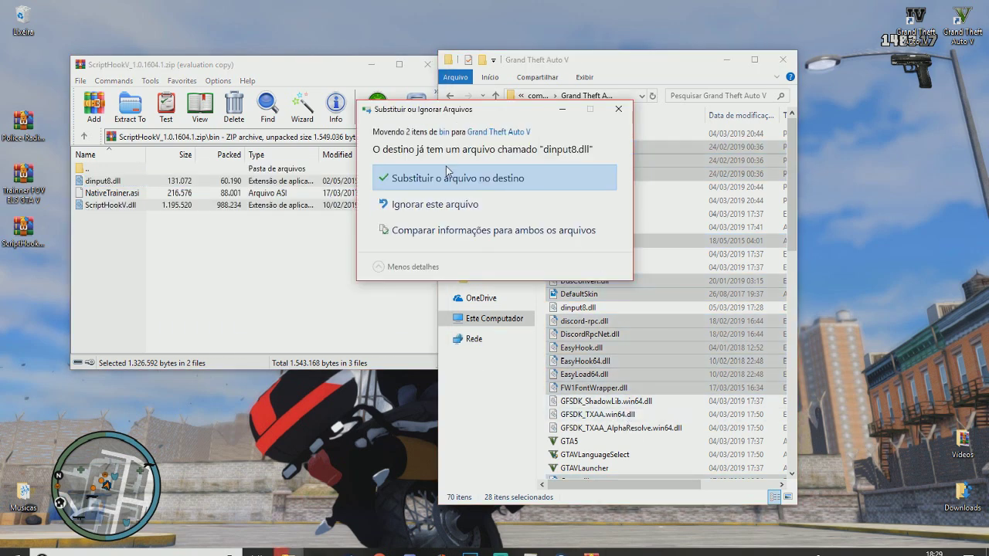
left_click(468, 175)
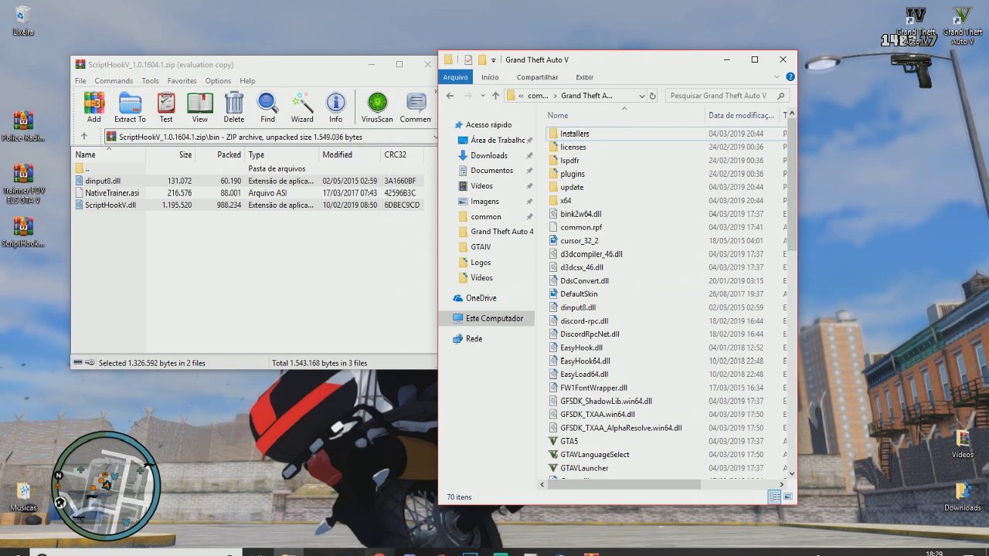
Switch to Chrome, download the Simple Trainer for GTA V archive from gta5-mods.com and open it
left_click(379, 553)
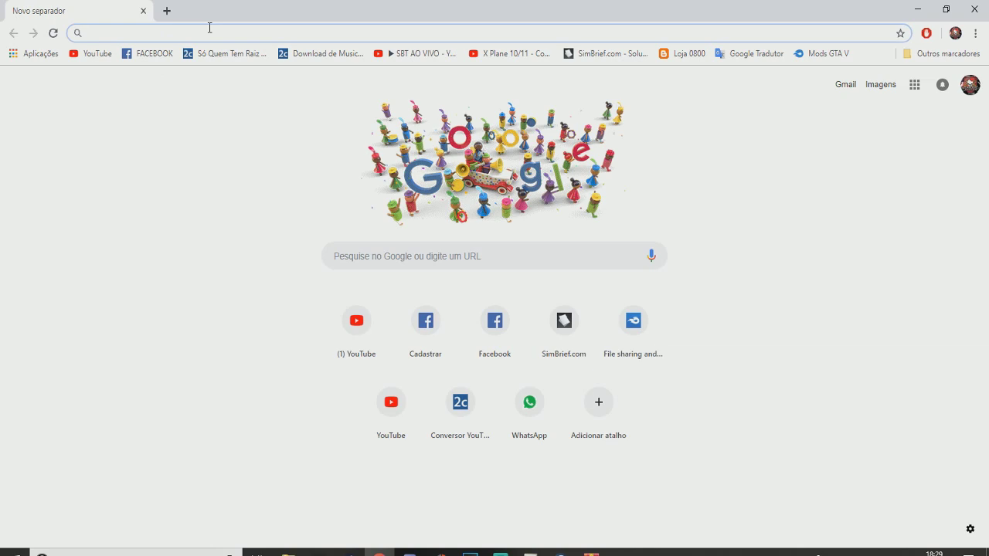
type("tra")
key("Down")
key("Return")
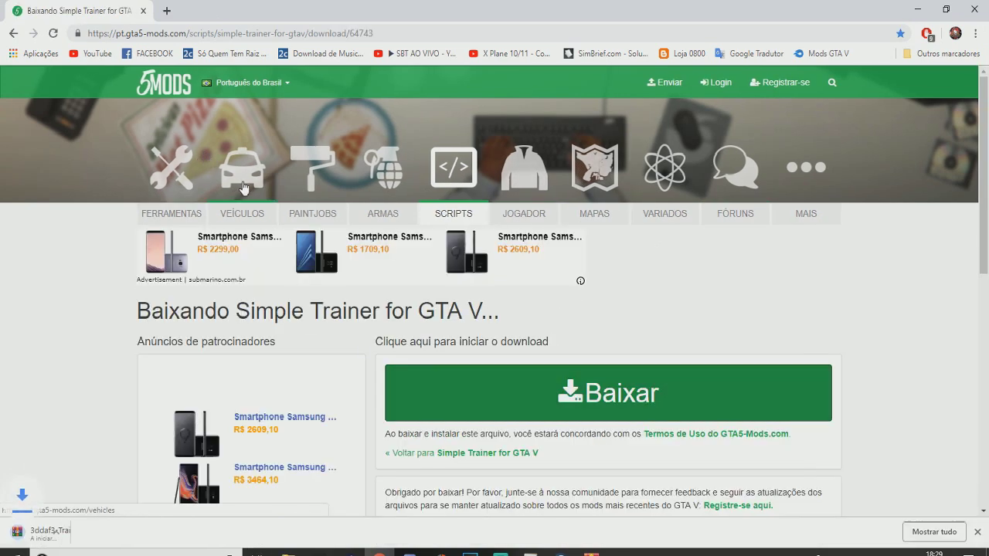
left_click(43, 534)
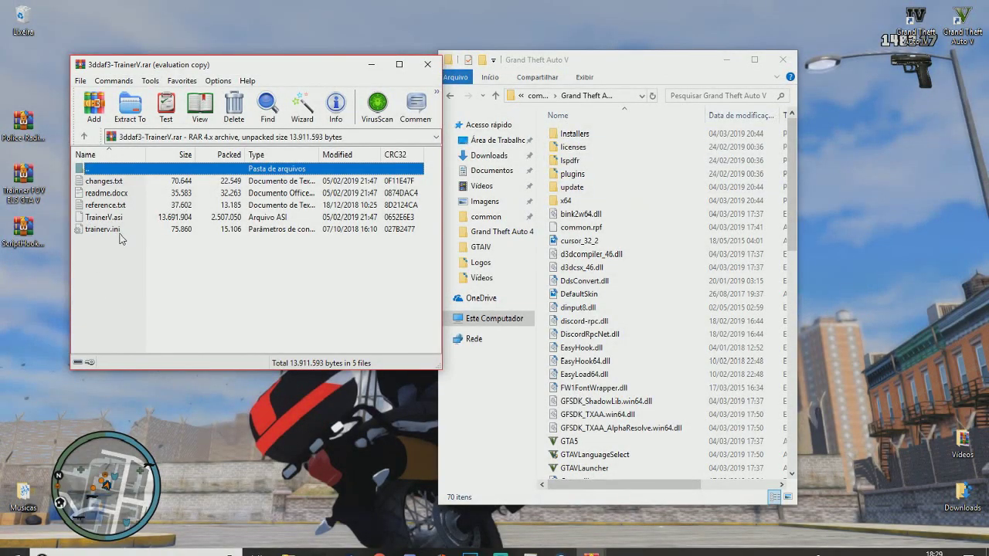
Select TrainerV.asi and trainerv.ini in the downloaded archive, and close the trainer and ScriptHookV archives
key("Escape")
left_click_drag(133, 253, 112, 218)
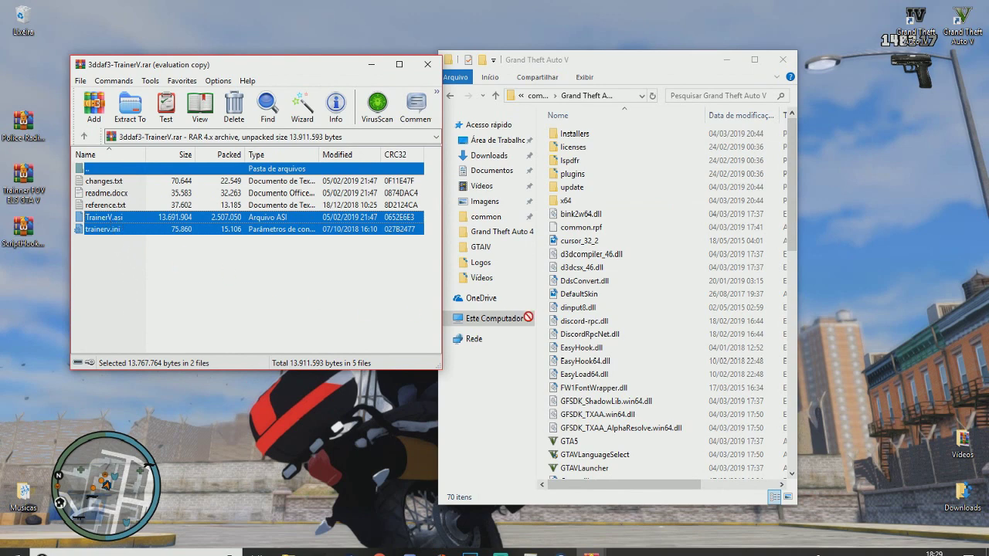
left_click(426, 65)
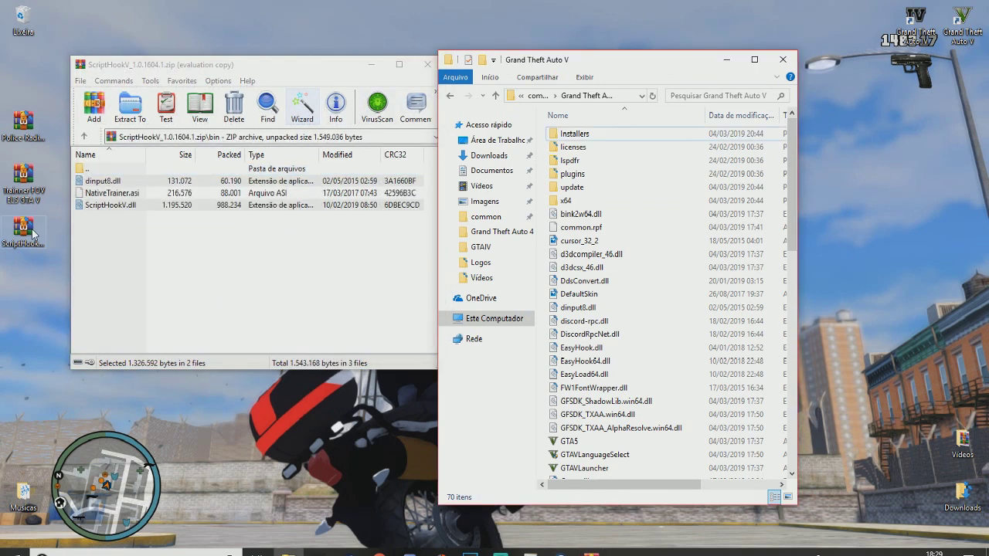
left_click(427, 65)
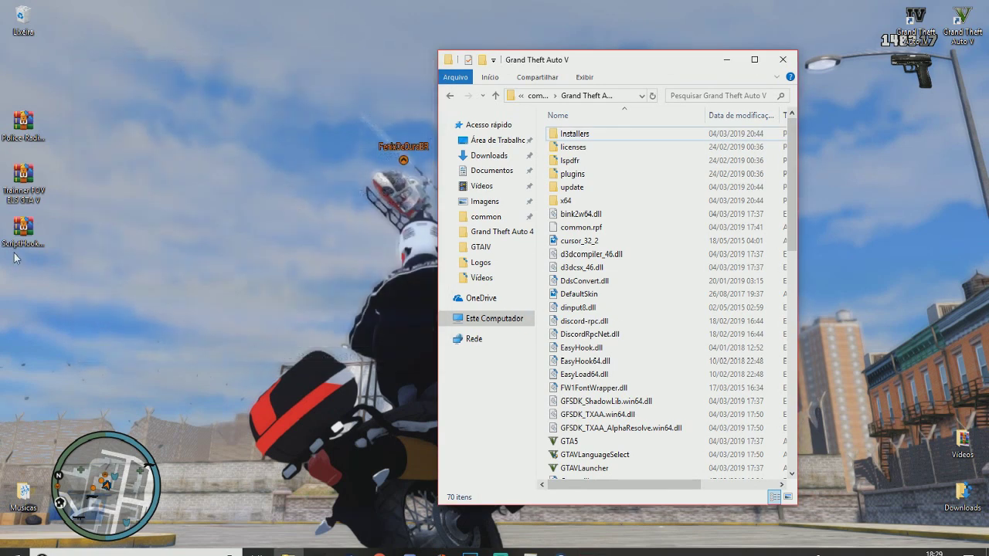
Open Trainner FOV ELS GTA V.rar and copy TrainerV.asi, trainerv.ini and Weapons20.ini into the Grand Theft Auto V folder
double_click(26, 191)
left_click(733, 77)
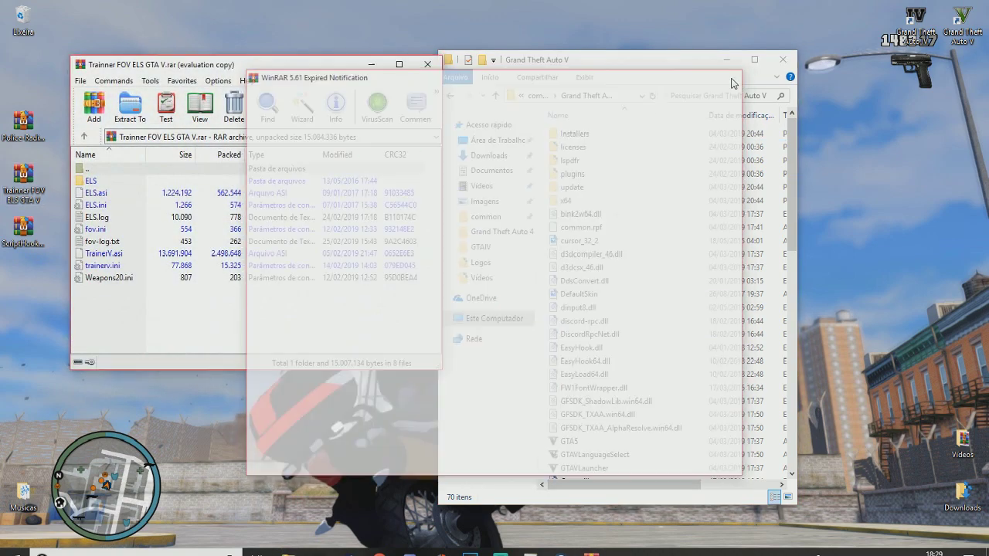
left_click(109, 268)
left_click(109, 262, "shift")
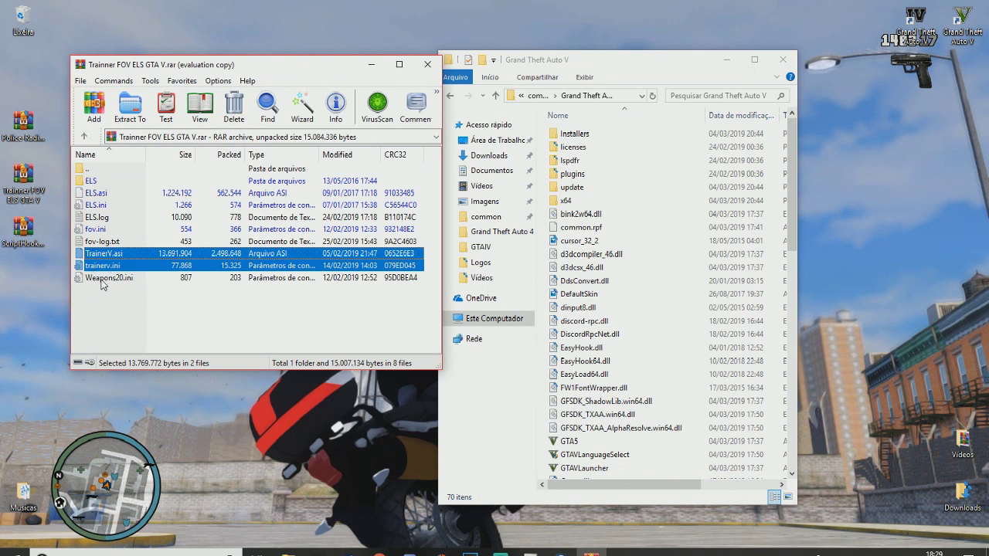
left_click(113, 278, "shift")
left_click_drag(110, 272, 573, 336)
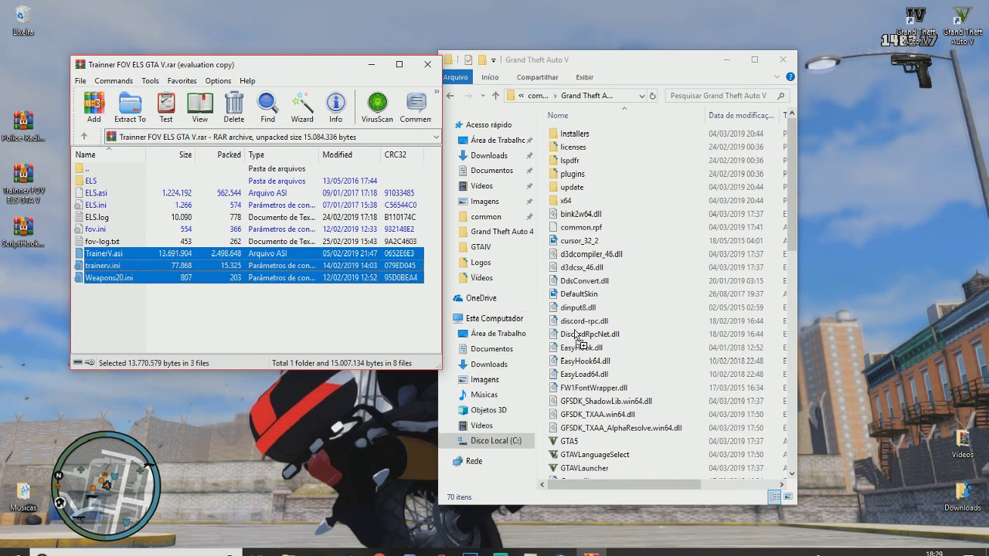
left_click_drag(687, 371, 686, 372)
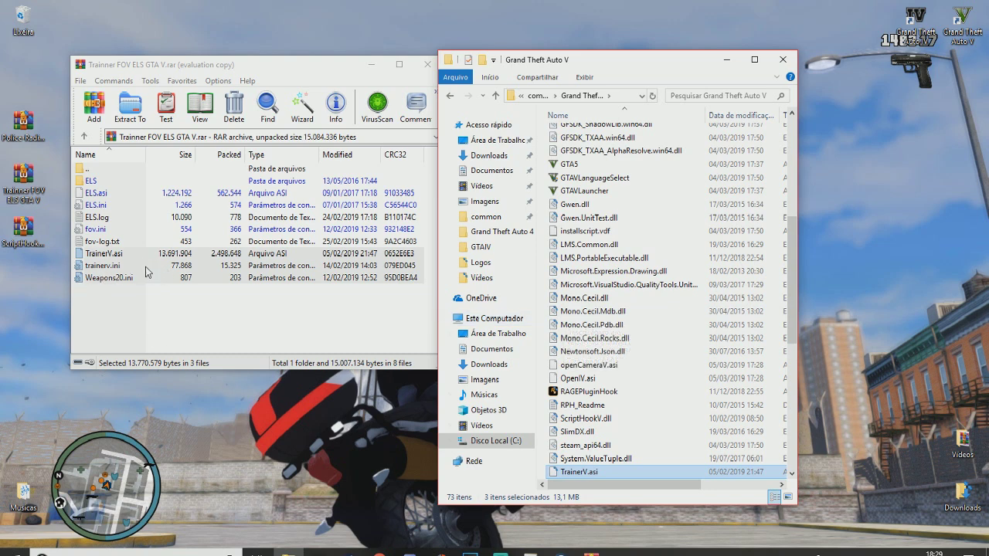
Close the Trainner FOV ELS GTA V archive and set its file and the ScriptHookV zip apart on the desktop
left_click(99, 243)
left_click(98, 230)
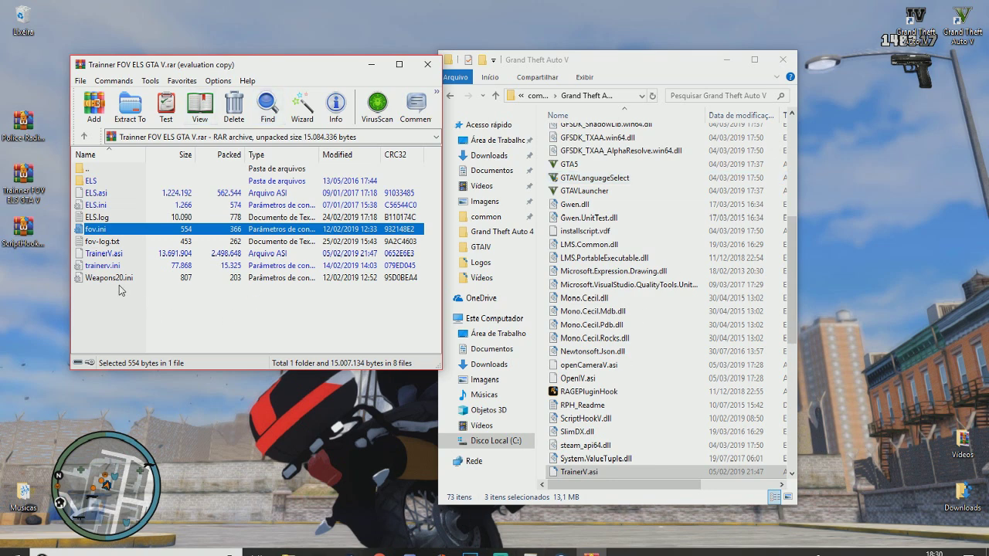
left_click(427, 65)
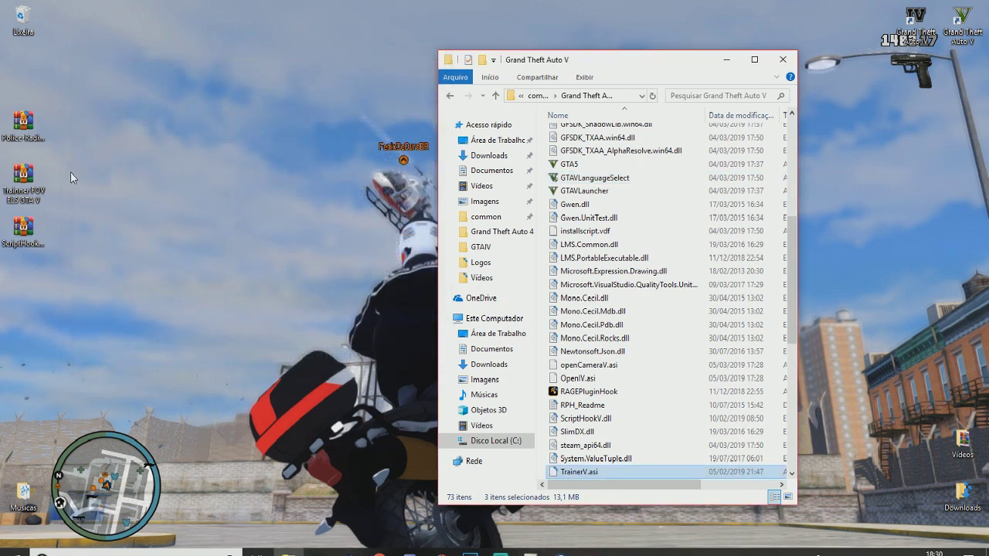
left_click_drag(25, 198, 165, 93)
left_click_drag(21, 241, 165, 131)
Review the contents of the Grand Theft Auto V folder and open its plugins subfolder
scroll(690, 381, "down", 2)
scroll(690, 381, "down", 7)
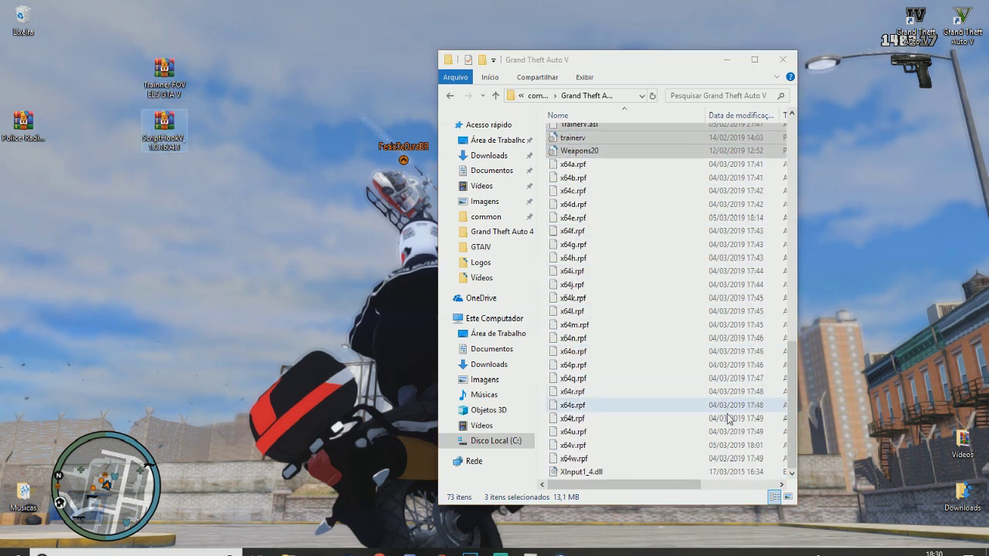
left_click_drag(793, 374, 792, 136)
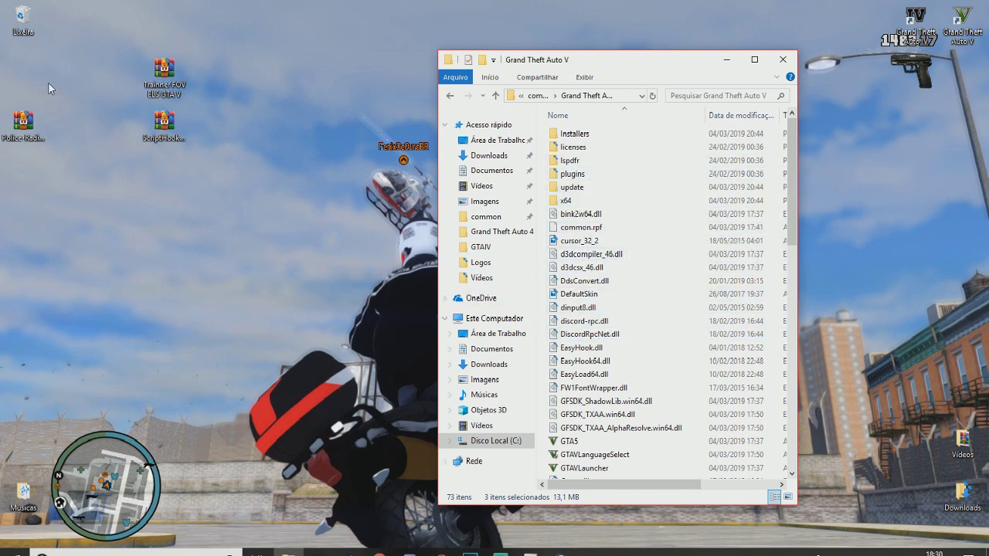
double_click(581, 174)
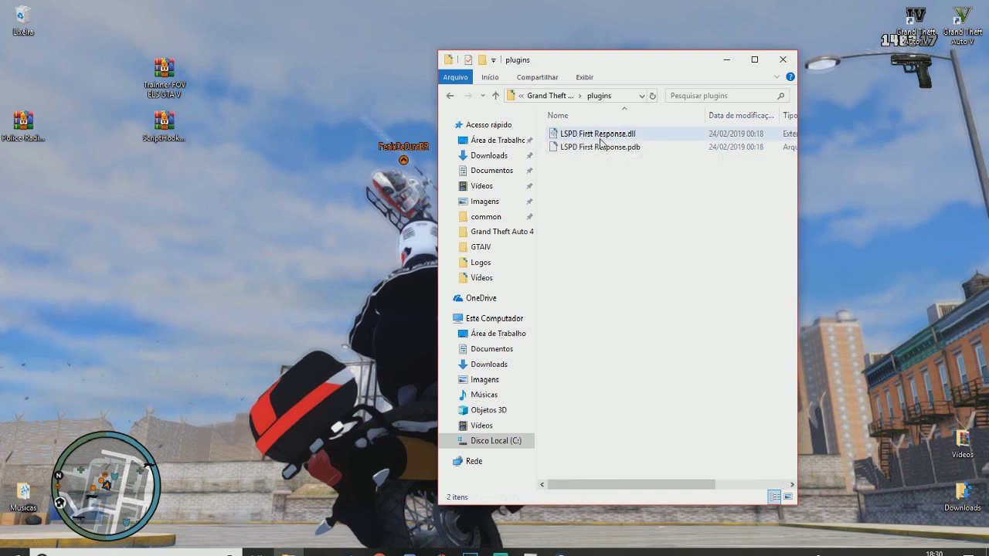
Open the Police-Radio archive to view its contents, and close both the plugins folder and the archive
left_click(27, 135)
double_click(27, 135)
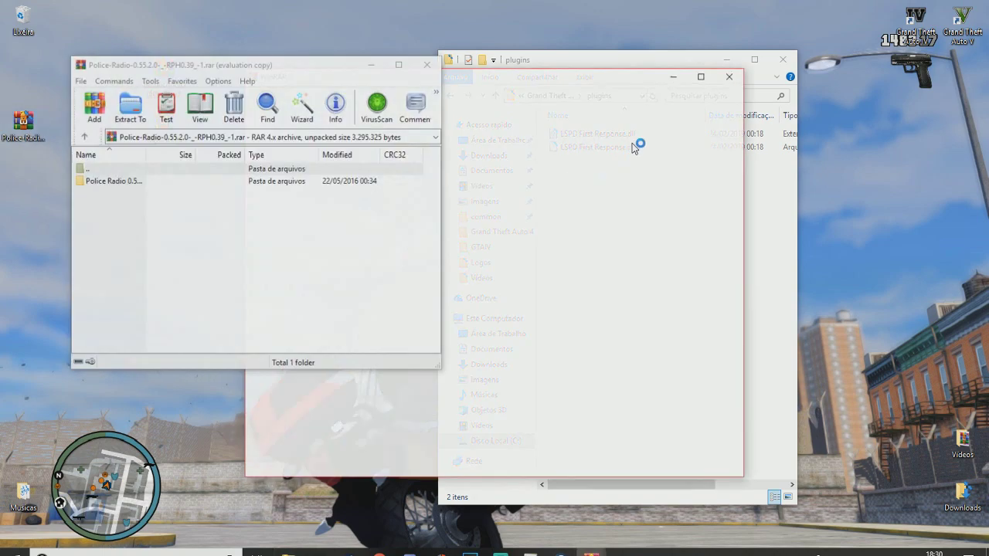
left_click(731, 77)
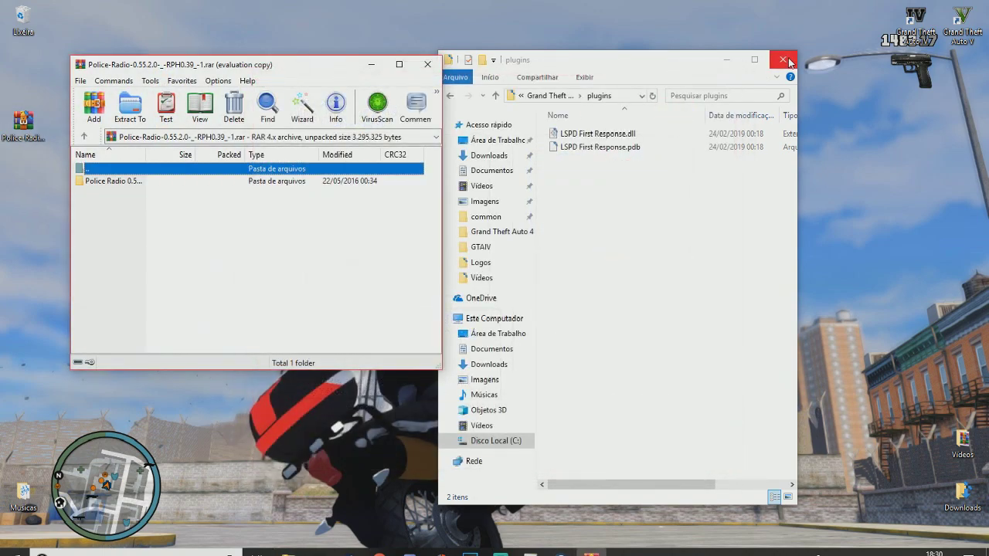
left_click(782, 61)
left_click(427, 64)
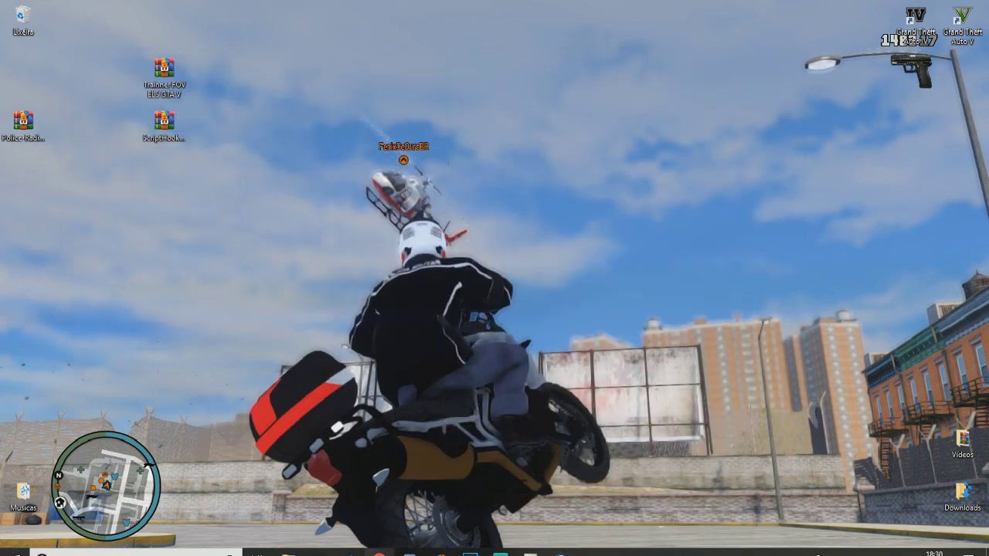
Switch to Chrome and open the LSPDFR homepage at lcpdfr.com/lspdfr
left_click(379, 553)
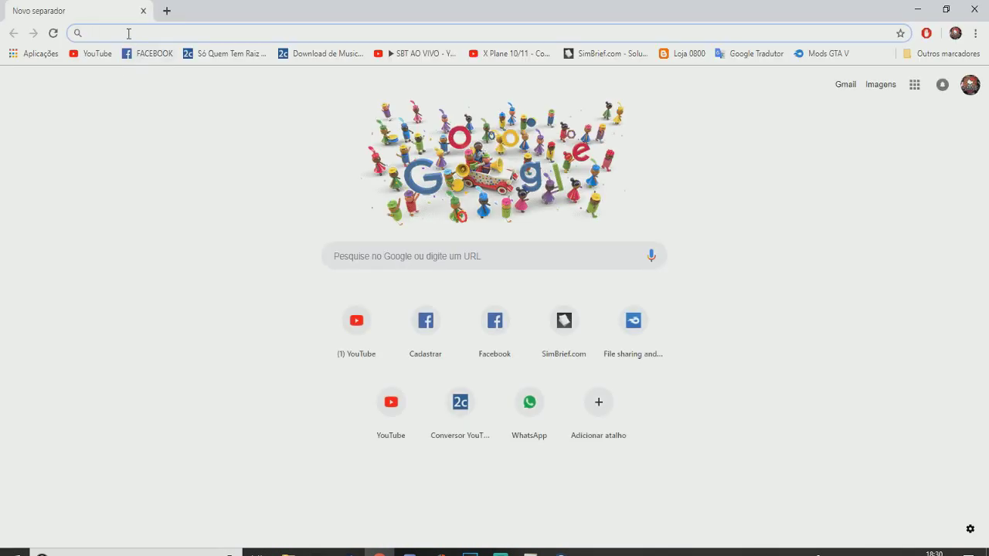
type("lspd")
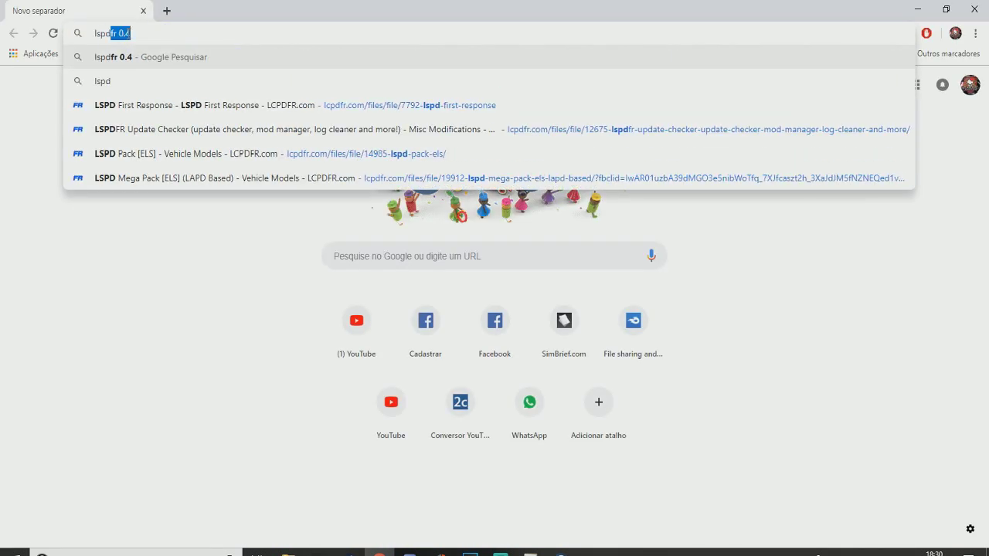
type("fr")
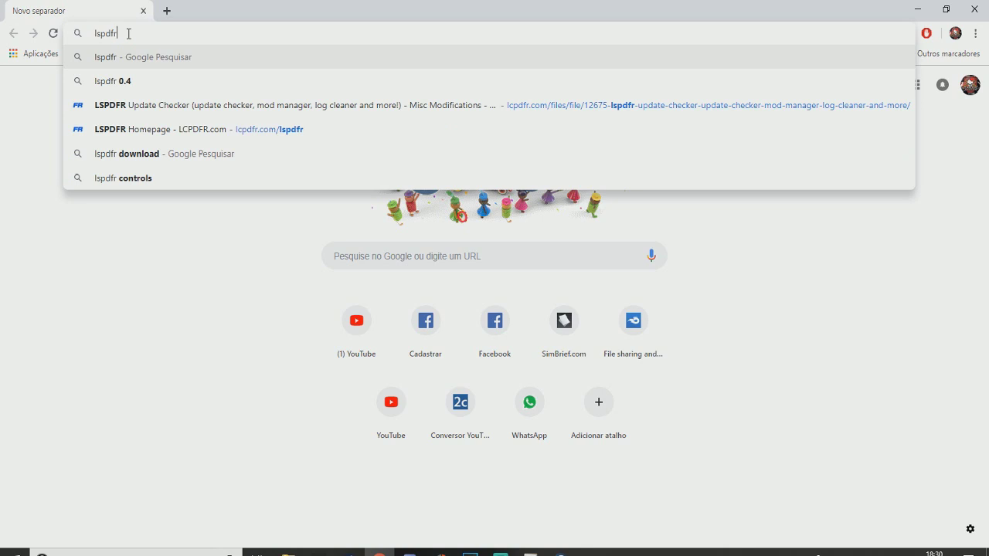
key("Down")
key("Down")
key("Up")
key("Up")
type(".com")
key("Return")
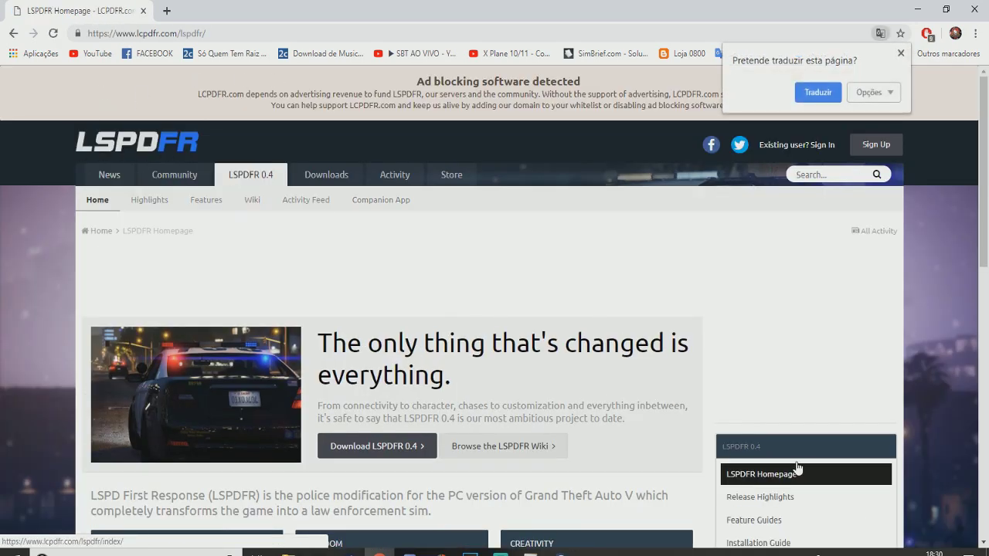
Look through the LSPDFR homepage, and open and browse the LCPDFR.com main news page
scroll(201, 284, "down", 1)
scroll(203, 284, "down", 1)
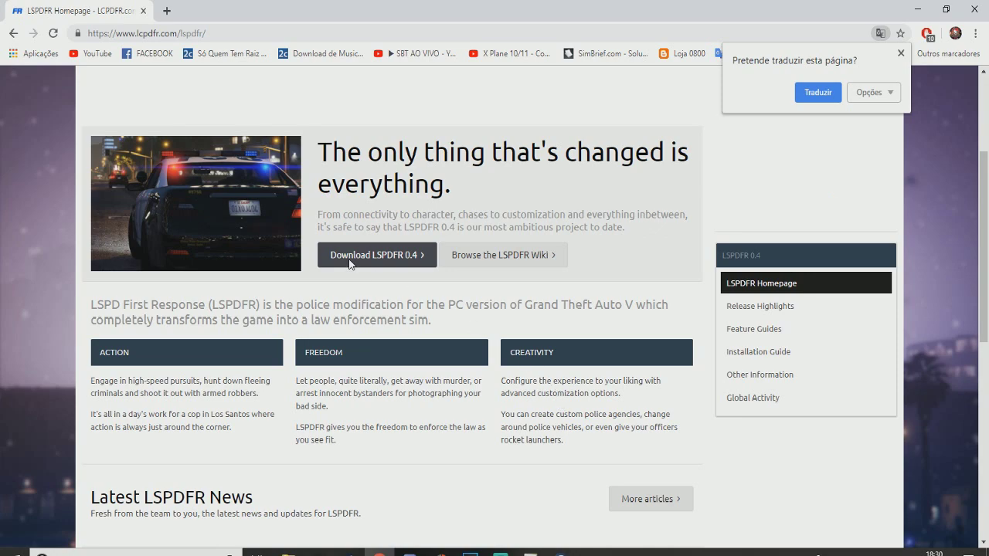
scroll(349, 264, "down", 6)
scroll(409, 398, "up", 9)
scroll(409, 398, "down", 1)
scroll(236, 329, "up", 1)
left_click(114, 144)
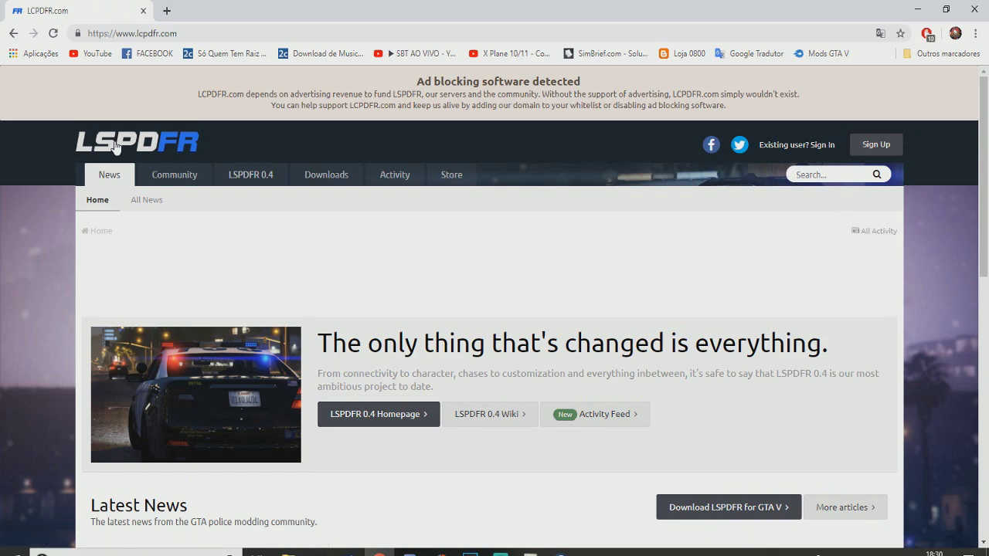
scroll(444, 387, "down", 6)
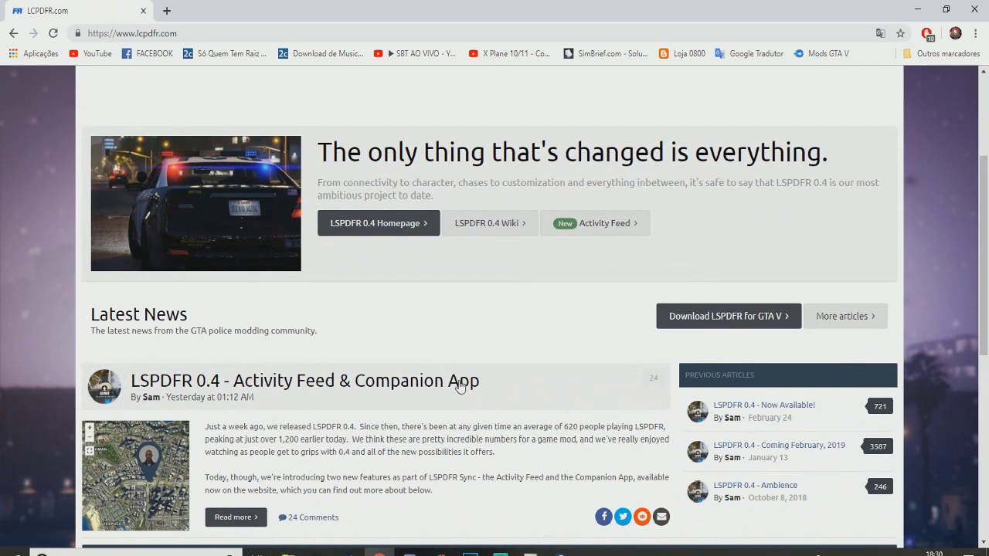
scroll(179, 137, "up", 5)
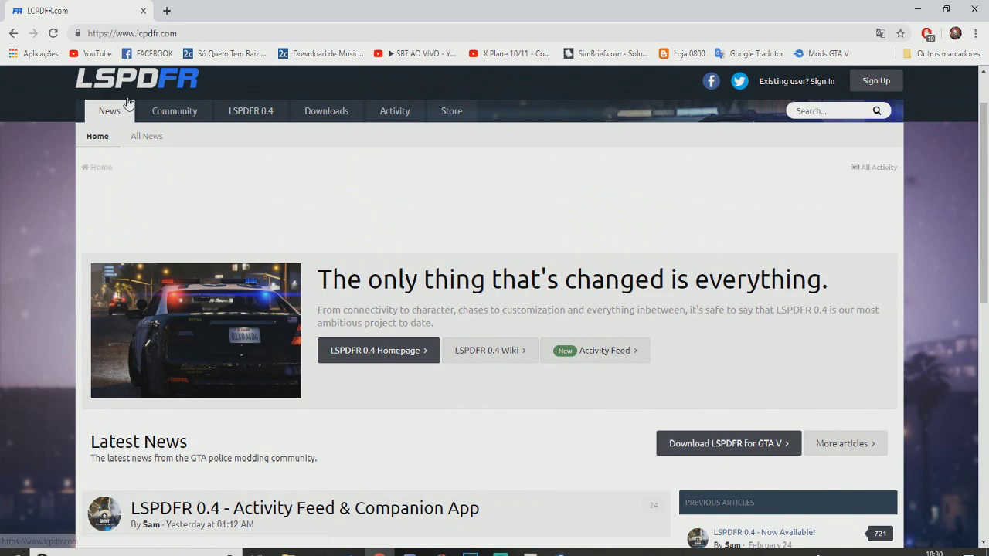
Open the Scripts & Plugins category of the GTA 5 Mods downloads and look through its listed files
left_click(179, 85)
scroll(444, 364, "down", 3)
scroll(445, 363, "down", 5)
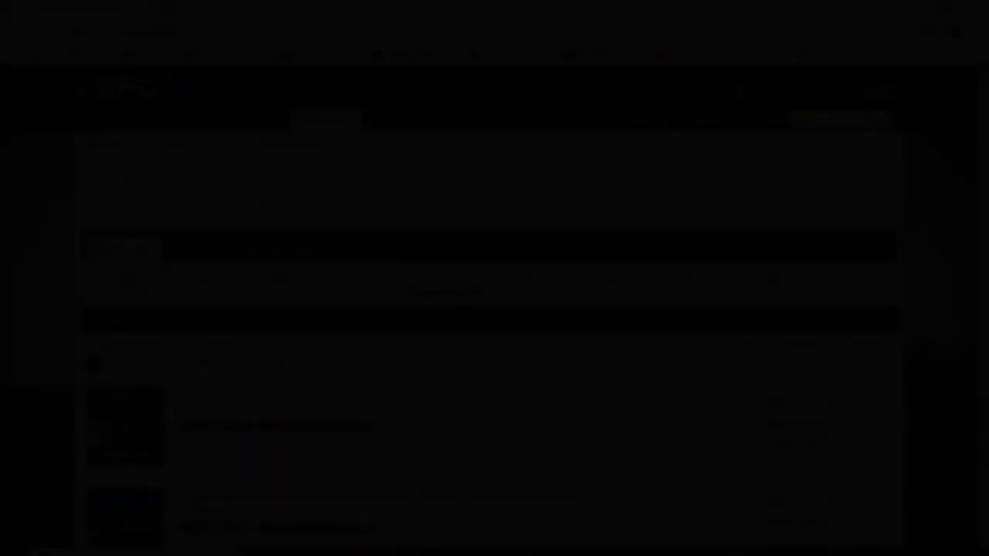
scroll(404, 273, "up", 2)
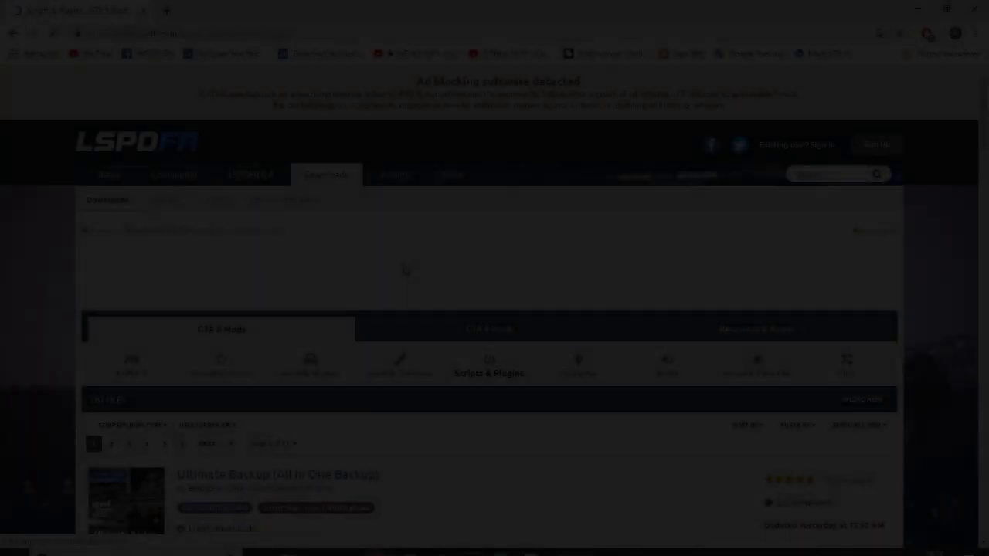
scroll(404, 265, "down", 4)
scroll(413, 258, "up", 4)
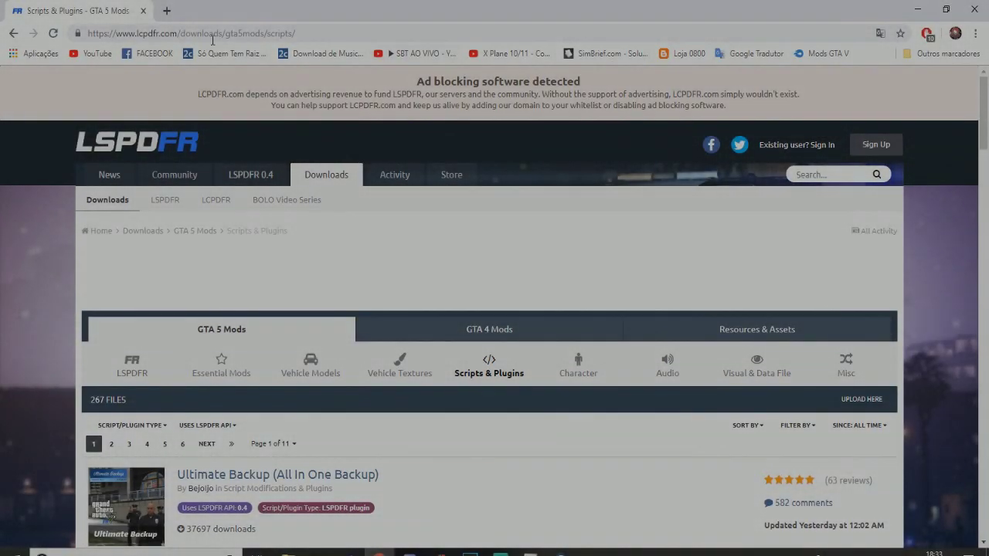
scroll(417, 305, "down", 1)
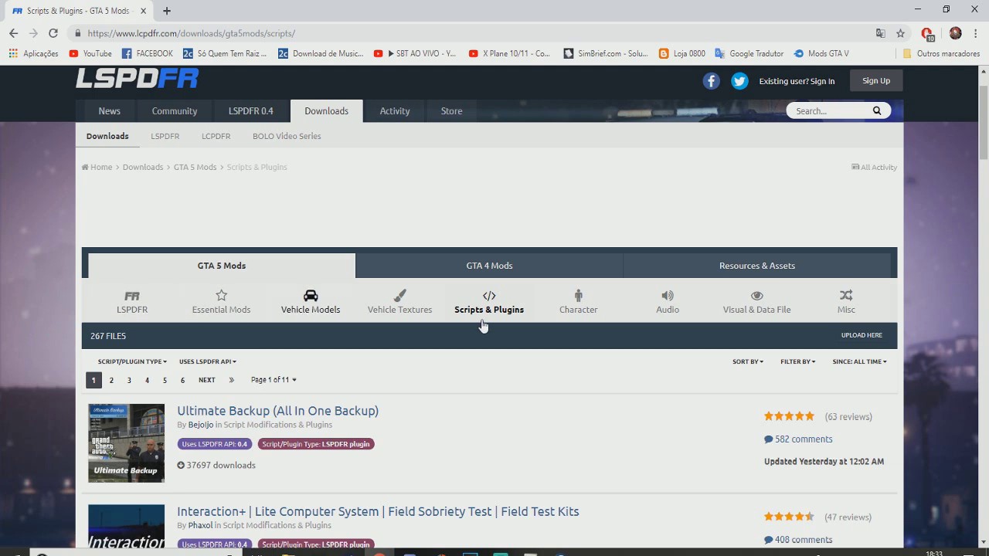
Highlight the web address of the Scripts & Plugins category page, return to the page's beginning, and clear the highlight
scroll(325, 356, "down", 3)
scroll(325, 217, "up", 2)
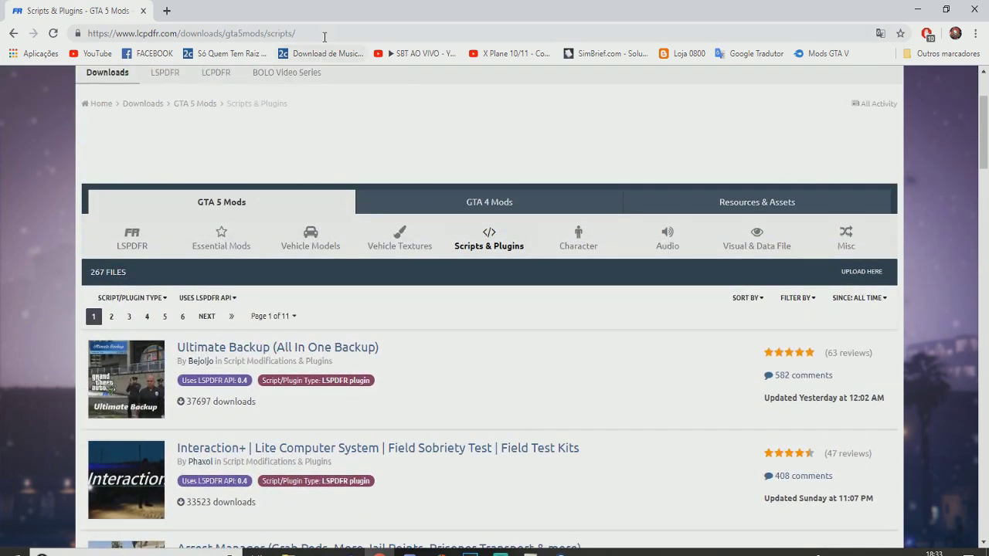
left_click(326, 34)
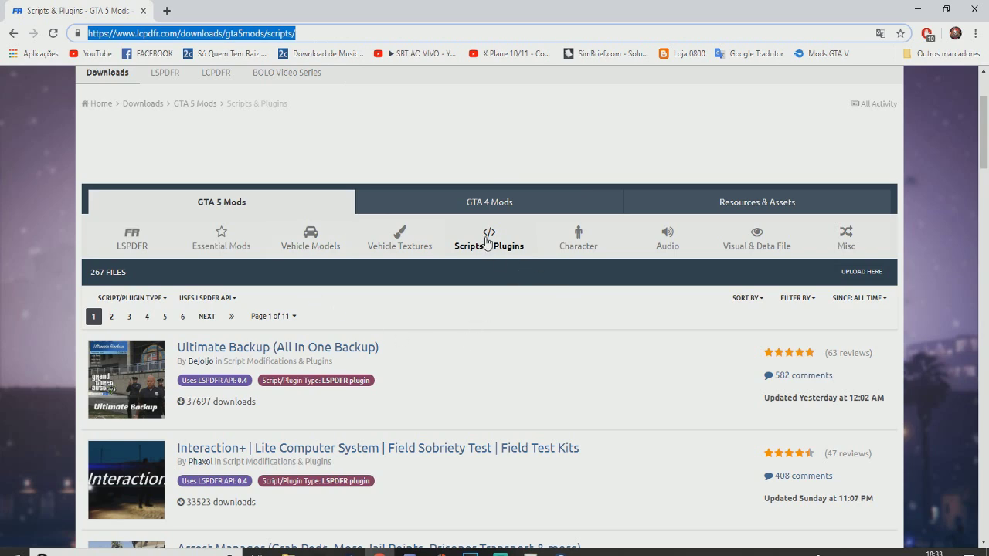
scroll(301, 359, "up", 2)
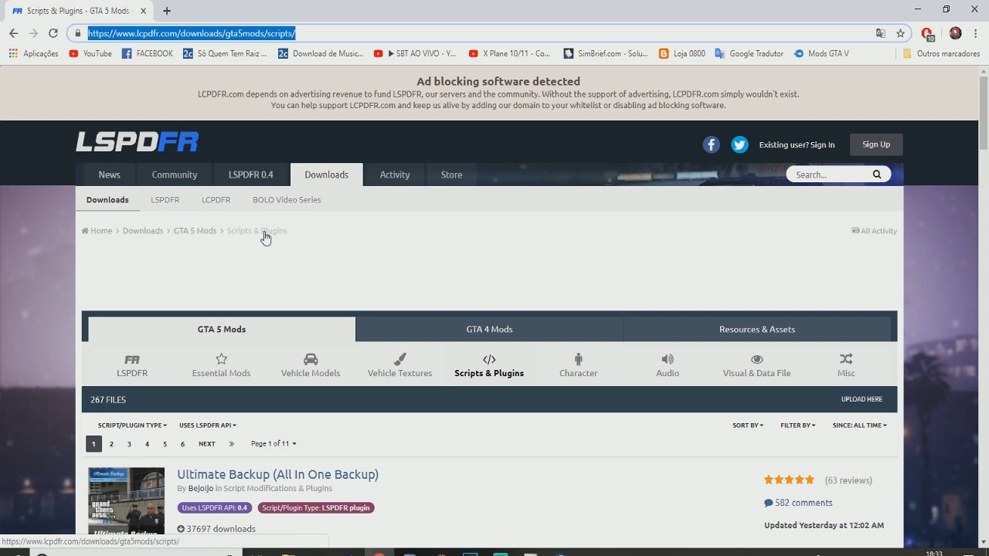
left_click(22, 313)
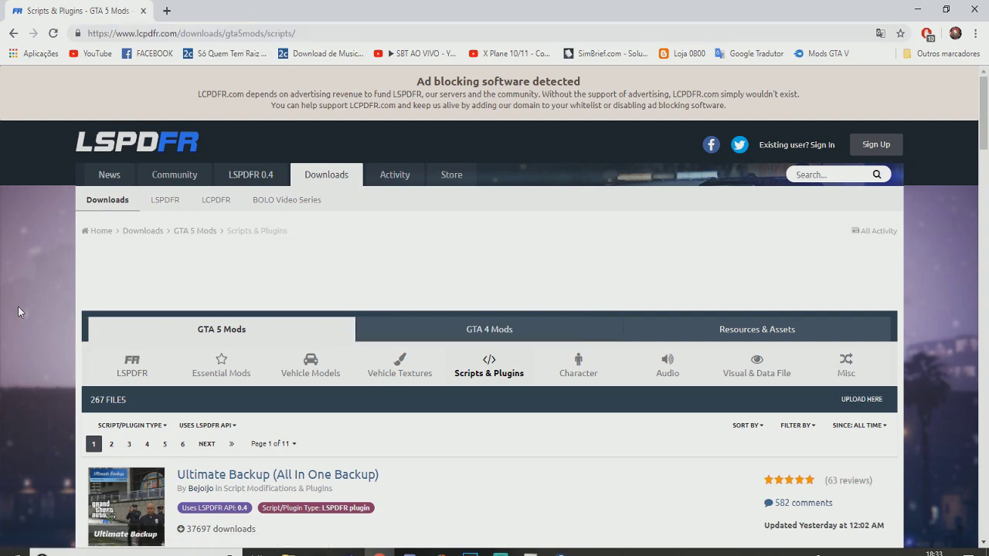
Look through the plugins listed on the first page of the Scripts & Plugins category, down to the page links
scroll(773, 336, "down", 1)
scroll(635, 327, "down", 2)
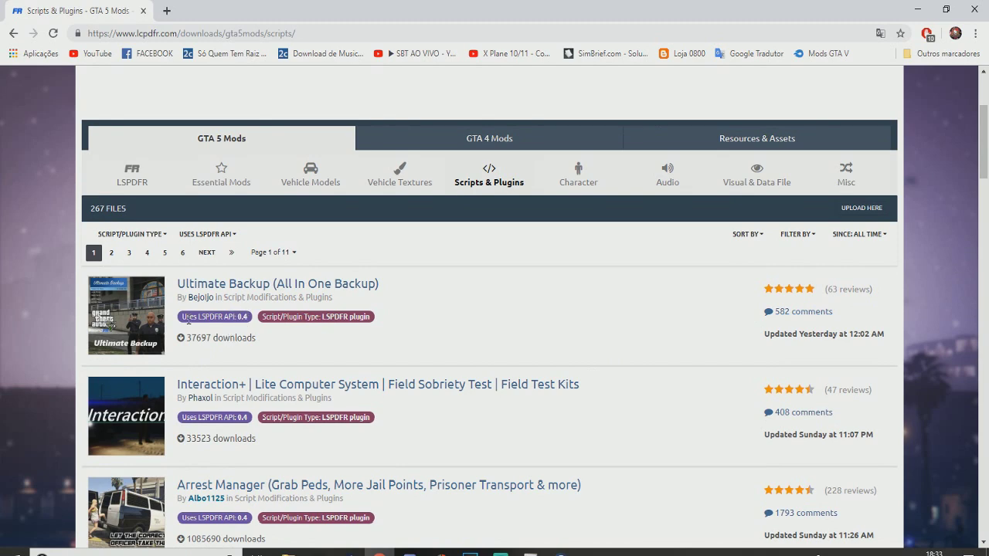
scroll(261, 348, "down", 3)
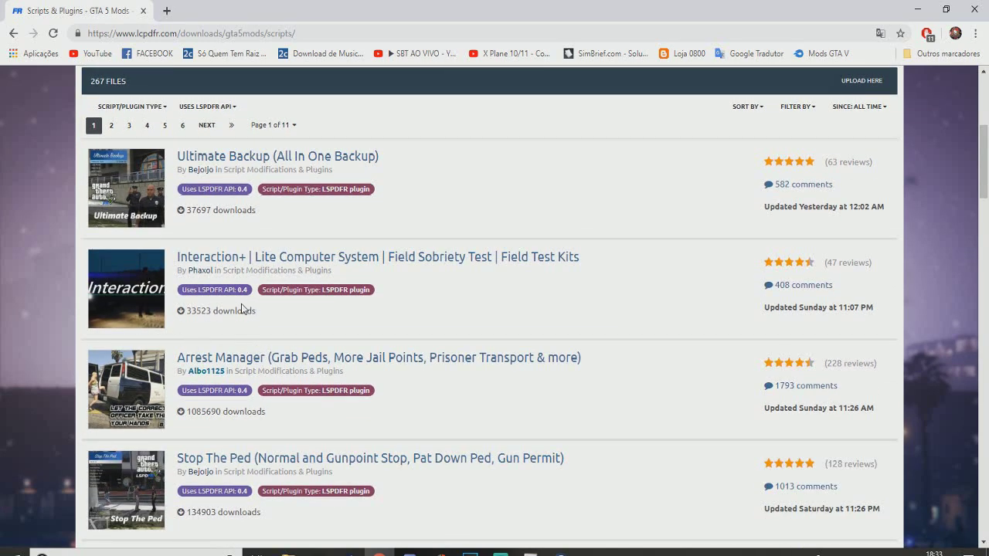
scroll(258, 303, "down", 2)
scroll(258, 306, "down", 1)
scroll(218, 289, "down", 4)
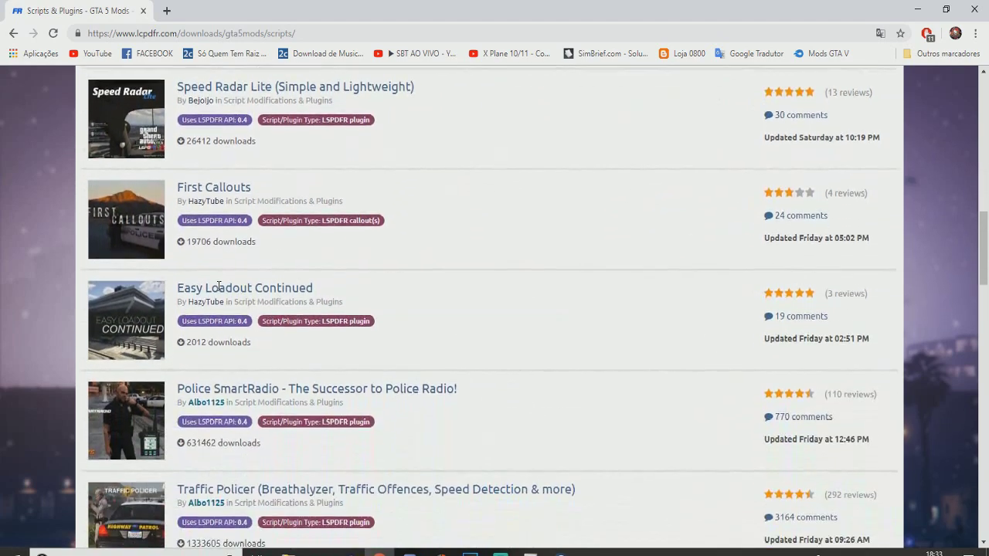
scroll(216, 310, "down", 6)
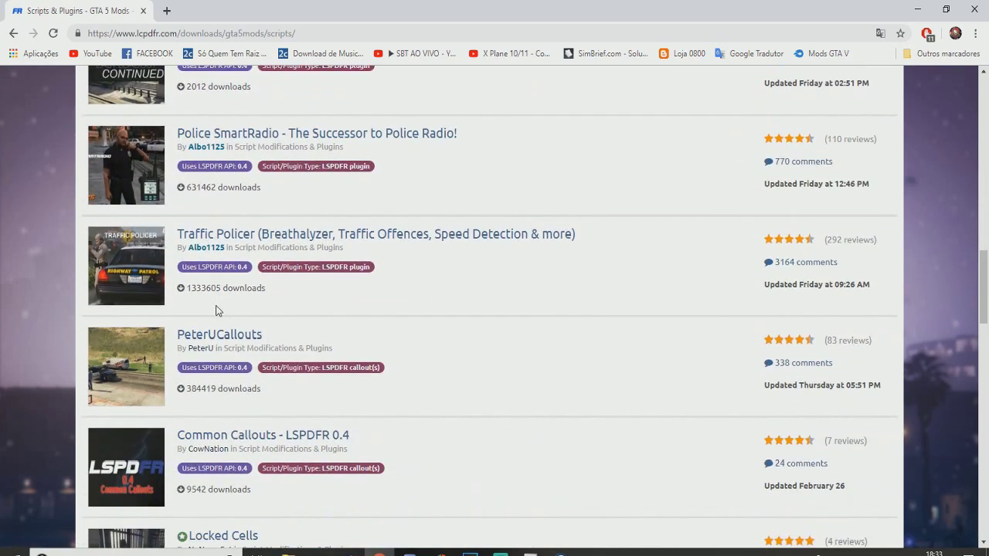
scroll(219, 305, "down", 9)
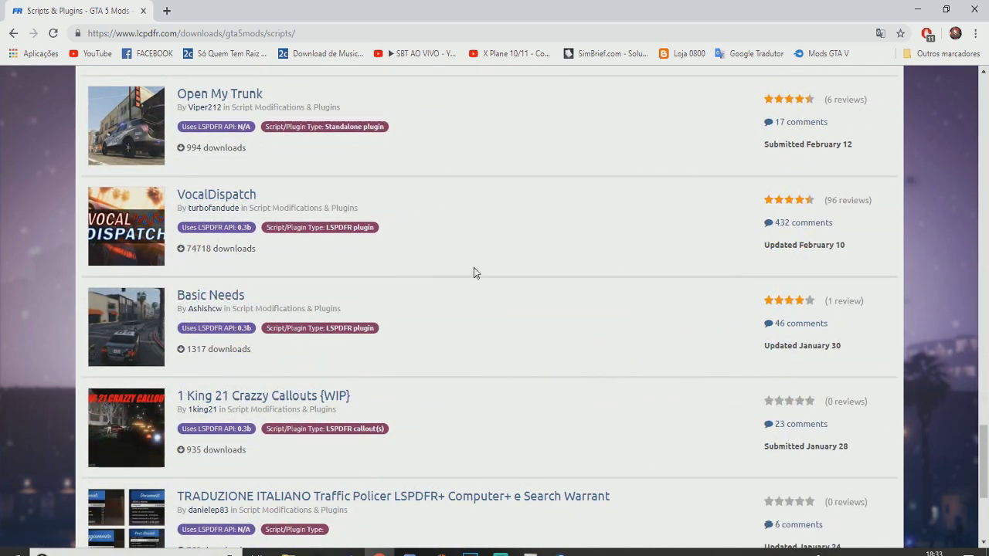
scroll(474, 301, "down", 3)
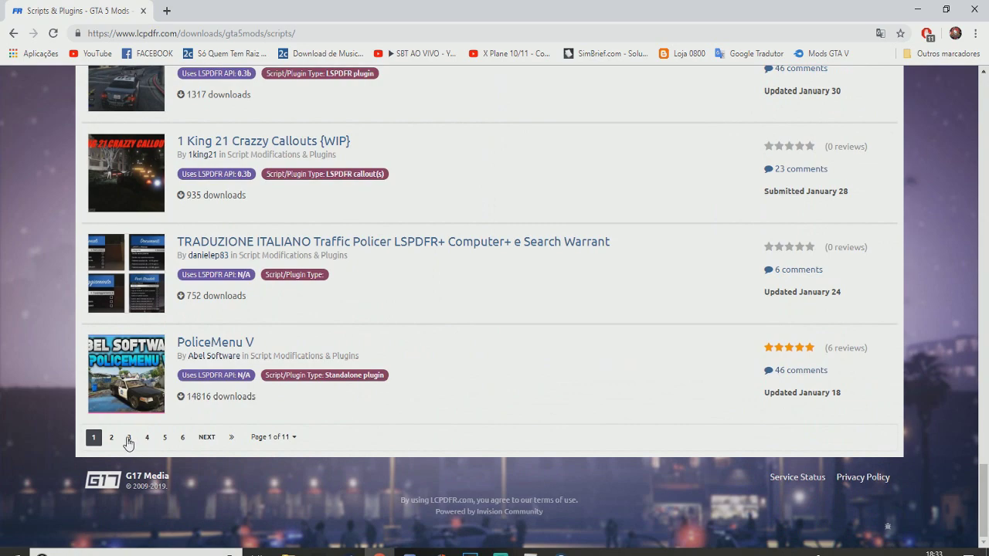
Open page 3 of the Scripts & Plugins list, look through its files, and return to the list's first page
left_click(129, 439)
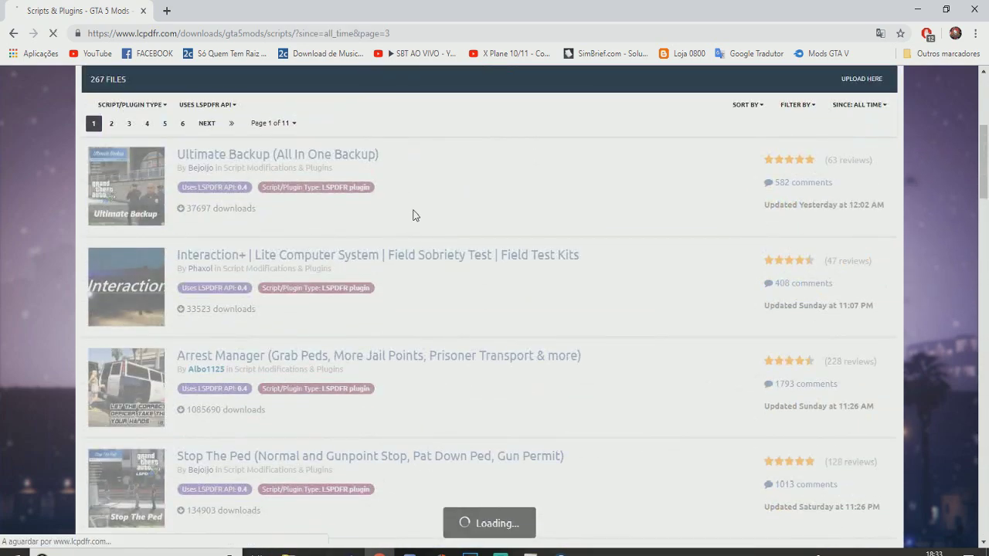
scroll(435, 291, "down", 10)
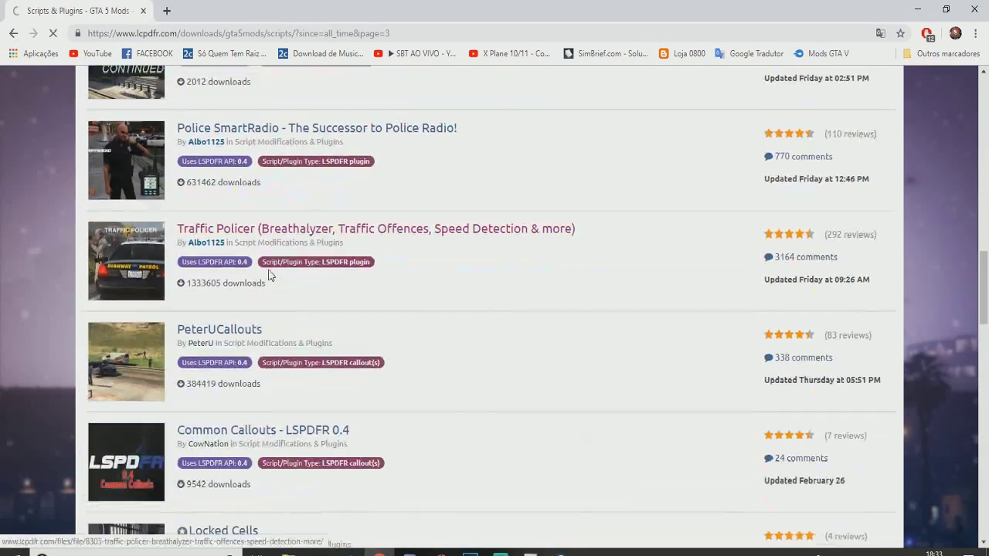
scroll(269, 275, "down", 10)
scroll(213, 394, "down", 3)
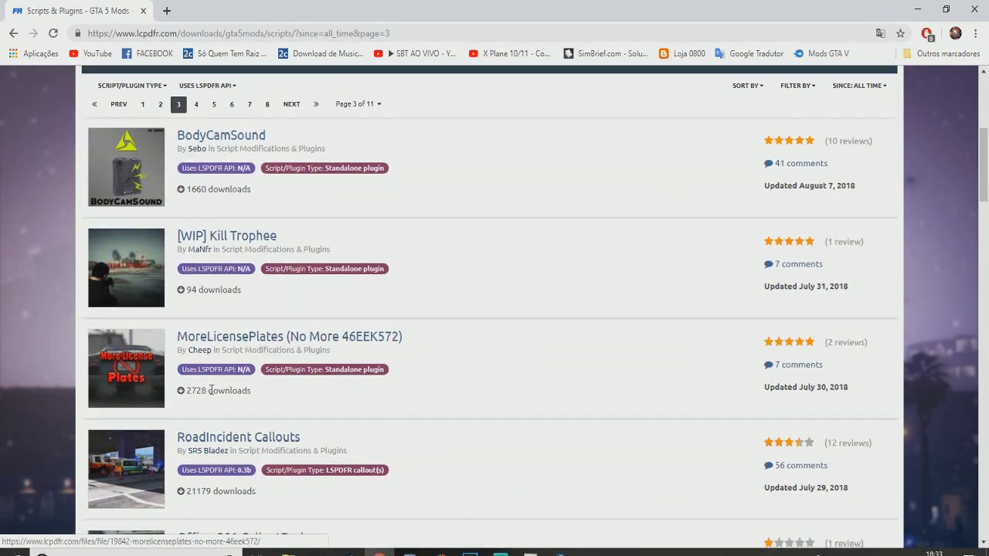
scroll(211, 389, "down", 20)
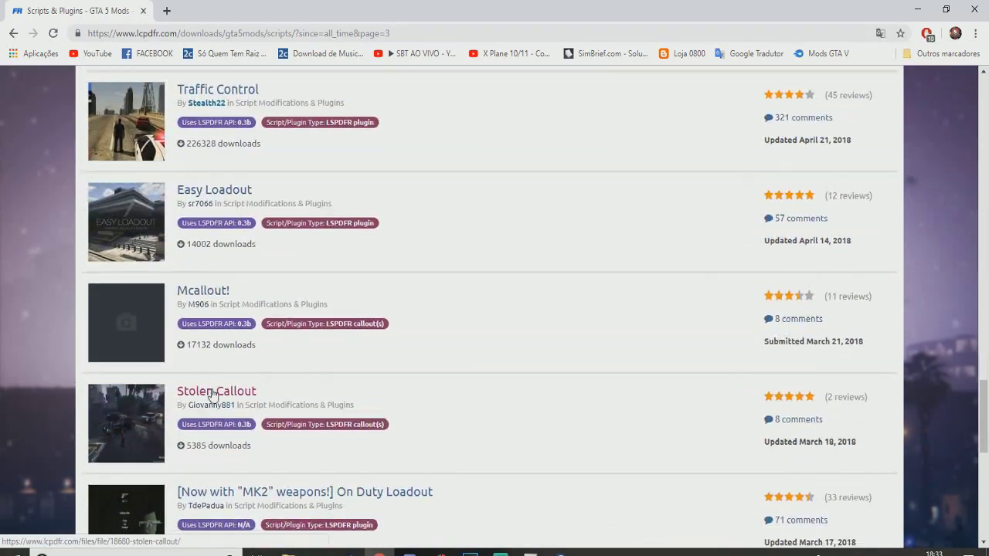
scroll(211, 394, "down", 10)
left_click(146, 441)
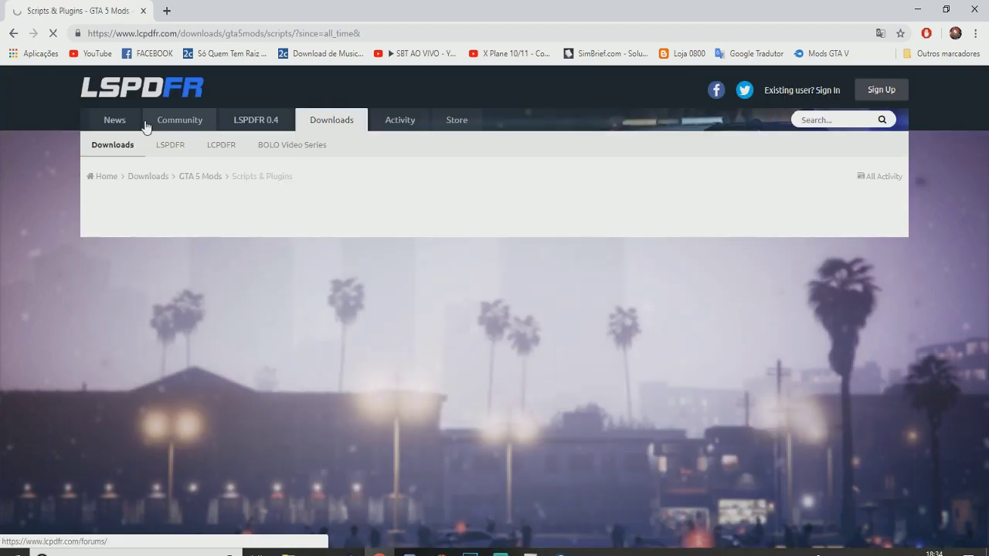
left_click(145, 127)
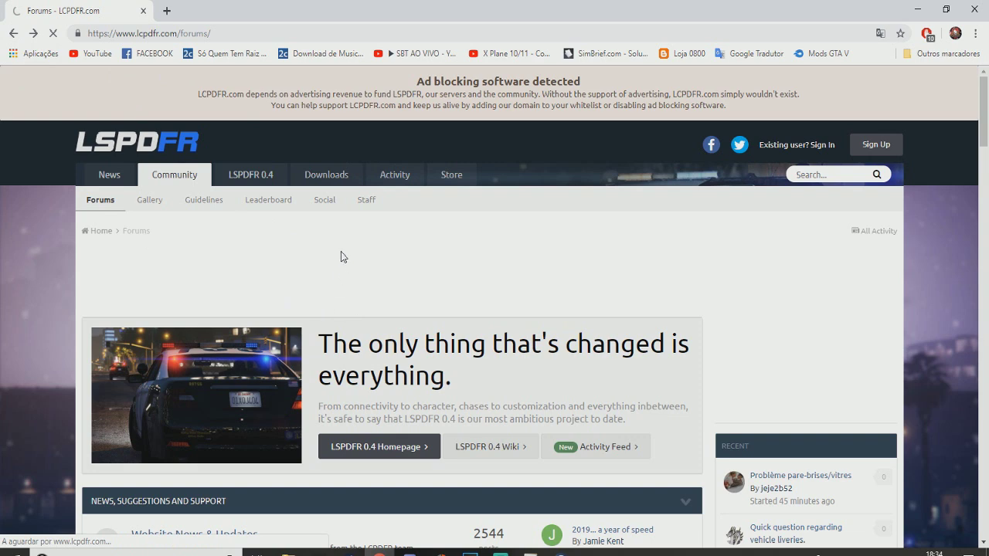
key("alt+Left")
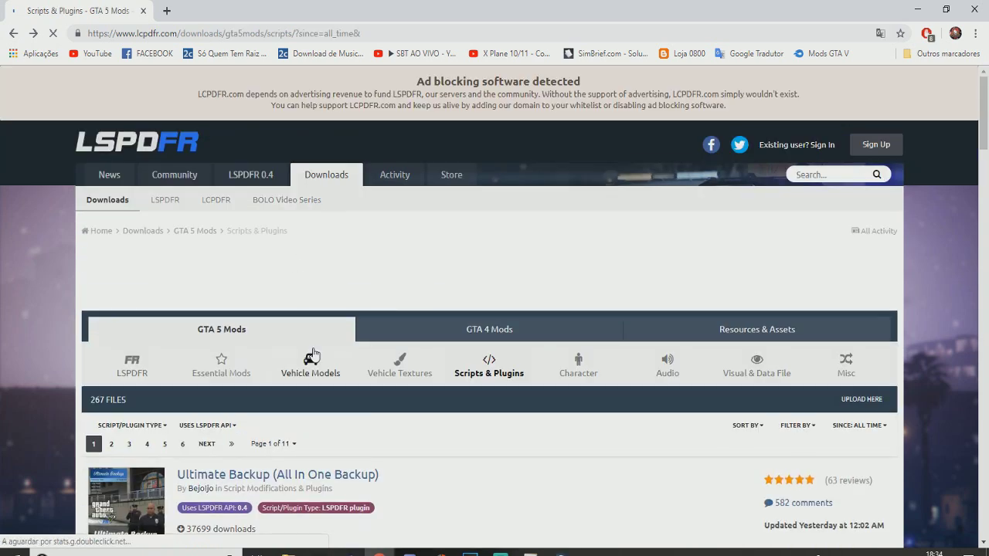
Find the Traffic Policer plugin in the list, open its page in a new tab, and translate that page
scroll(305, 340, "down", 3)
scroll(301, 346, "down", 1)
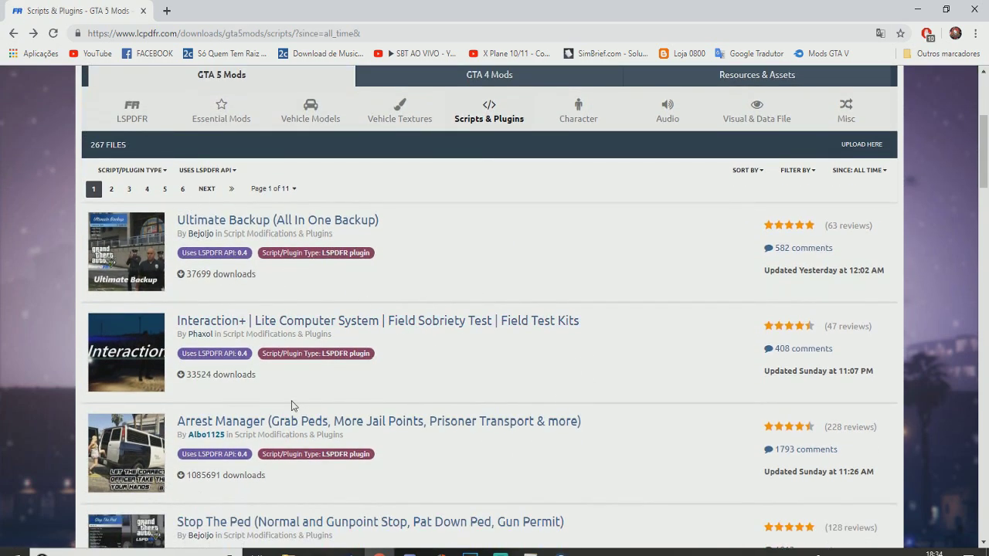
scroll(398, 271, "down", 2)
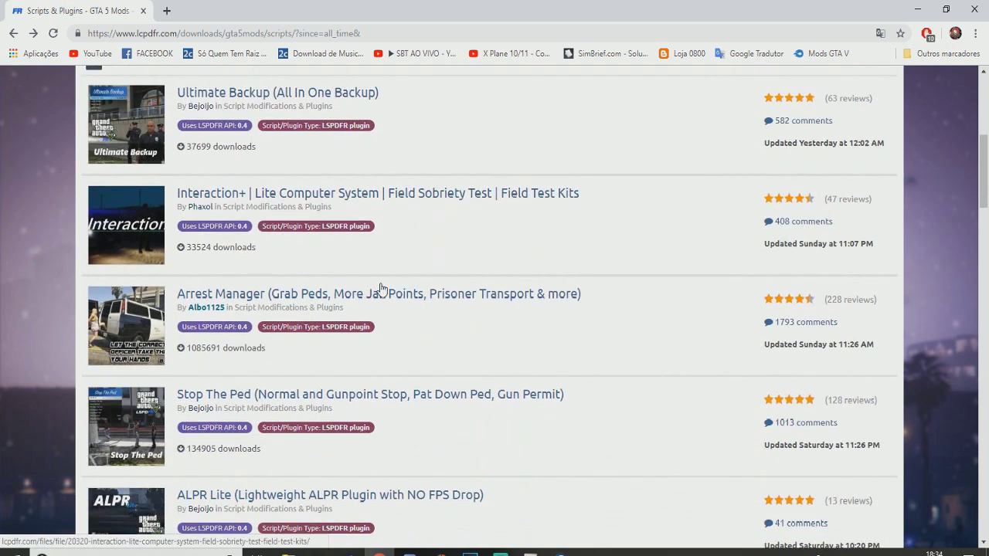
scroll(325, 351, "down", 4)
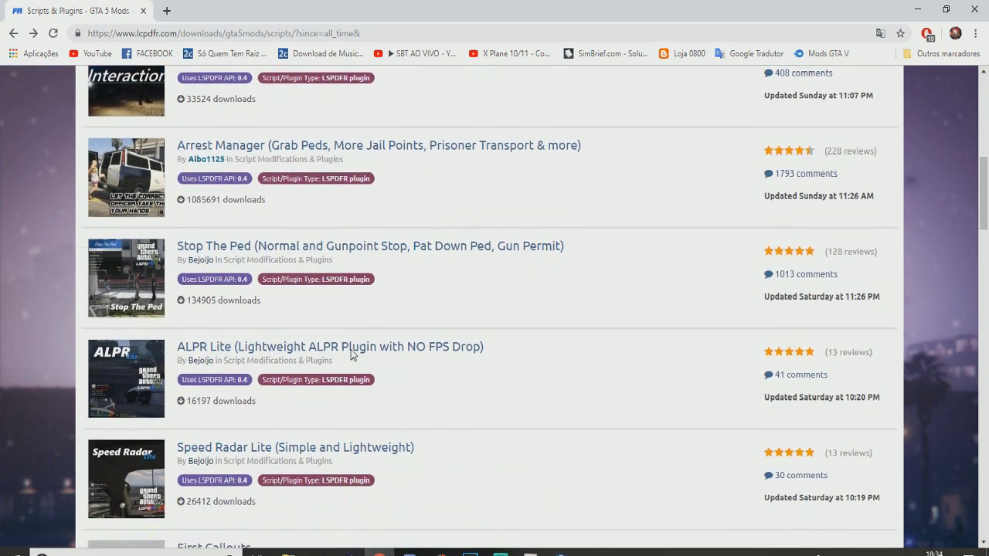
scroll(348, 354, "down", 4)
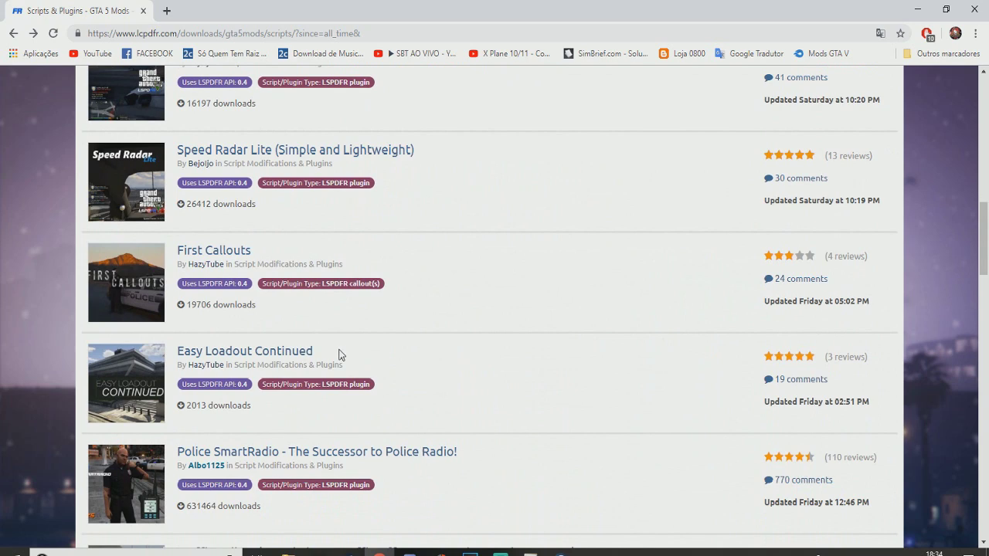
scroll(232, 369, "down", 2)
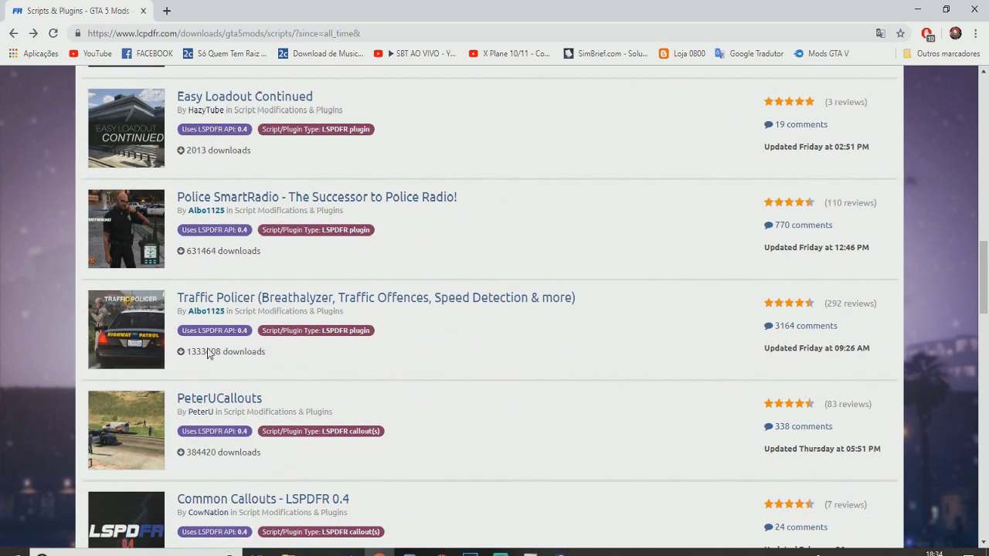
middle_click(384, 298)
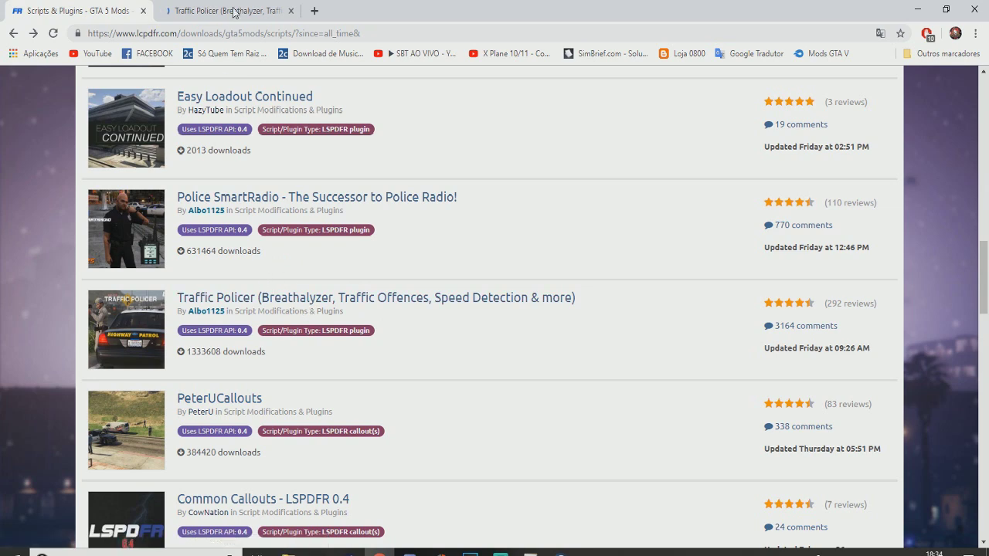
key("ctrl+Tab")
key("Return")
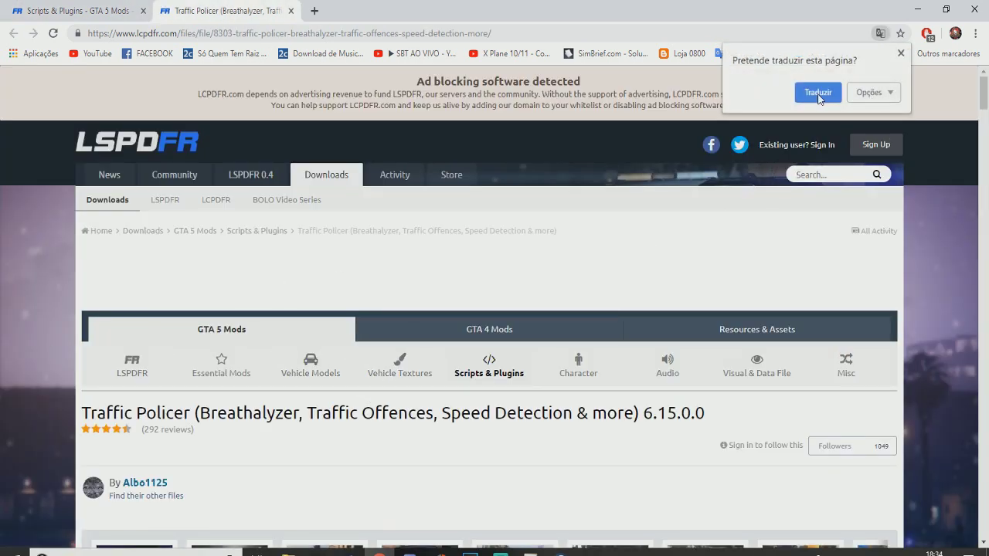
Read the translated Traffic Policer page, including its description, requirements, installation notes and version history, and close its tab
scroll(181, 386, "down", 3)
scroll(176, 367, "down", 2)
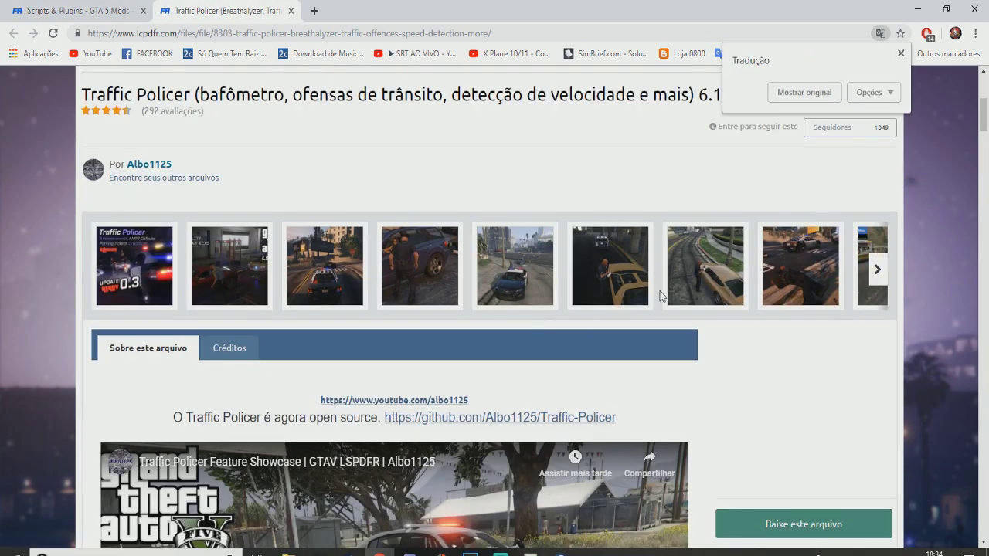
scroll(649, 386, "down", 5)
scroll(645, 437, "down", 2)
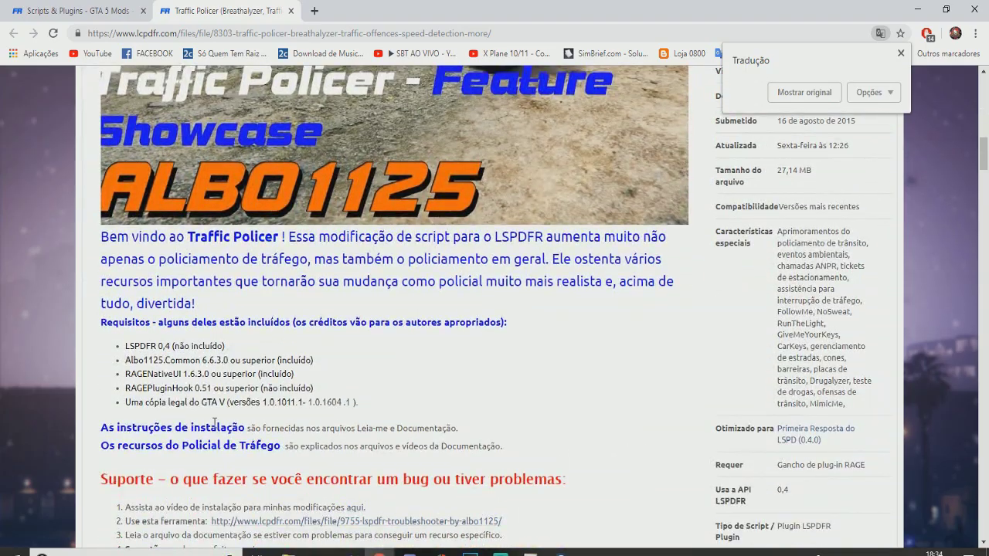
scroll(200, 421, "down", 5)
scroll(201, 421, "down", 3)
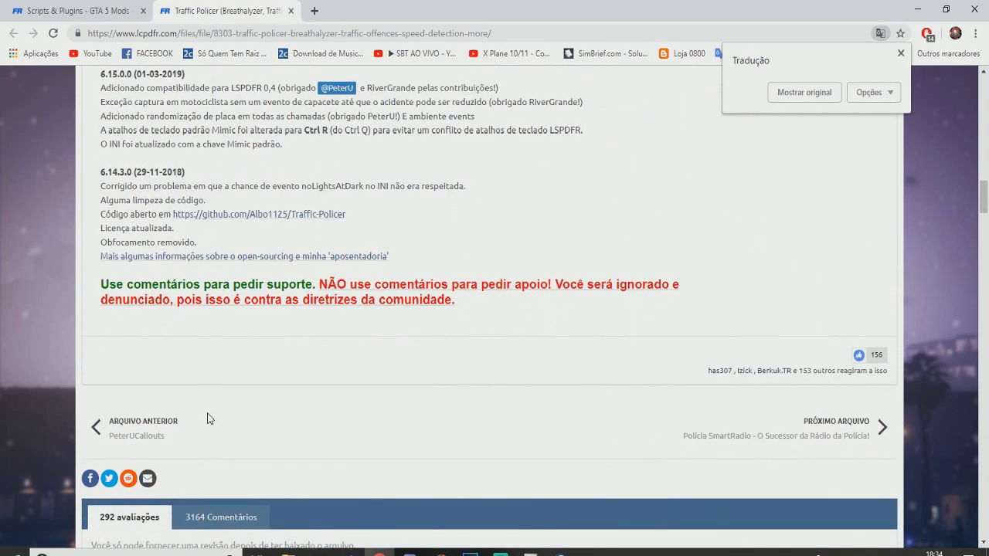
scroll(206, 421, "up", 9)
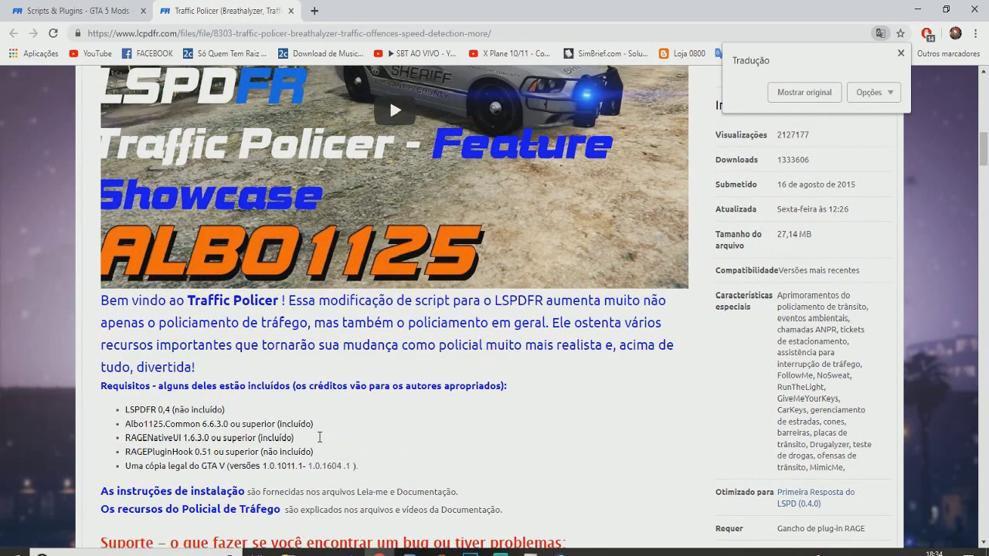
scroll(531, 443, "up", 3)
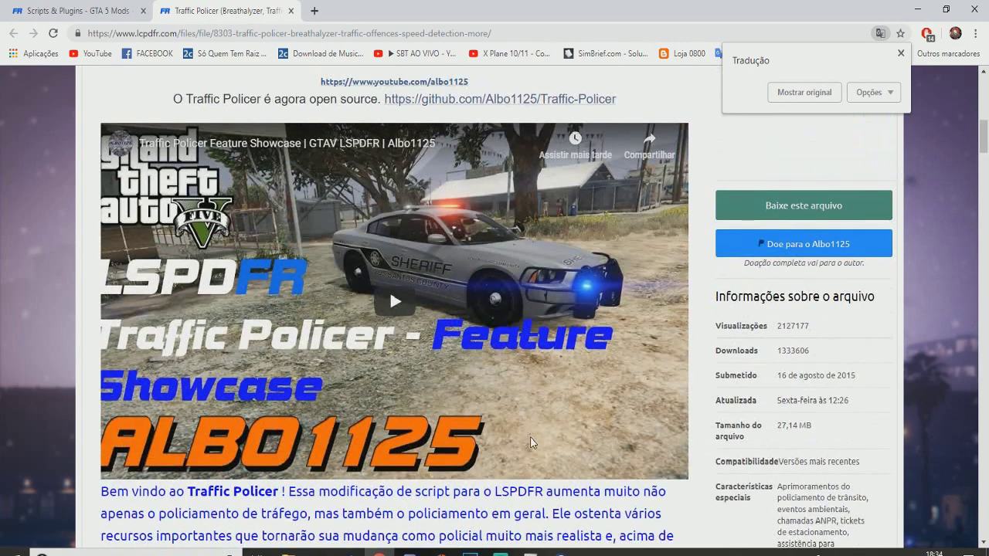
scroll(472, 363, "down", 2)
scroll(472, 363, "down", 2)
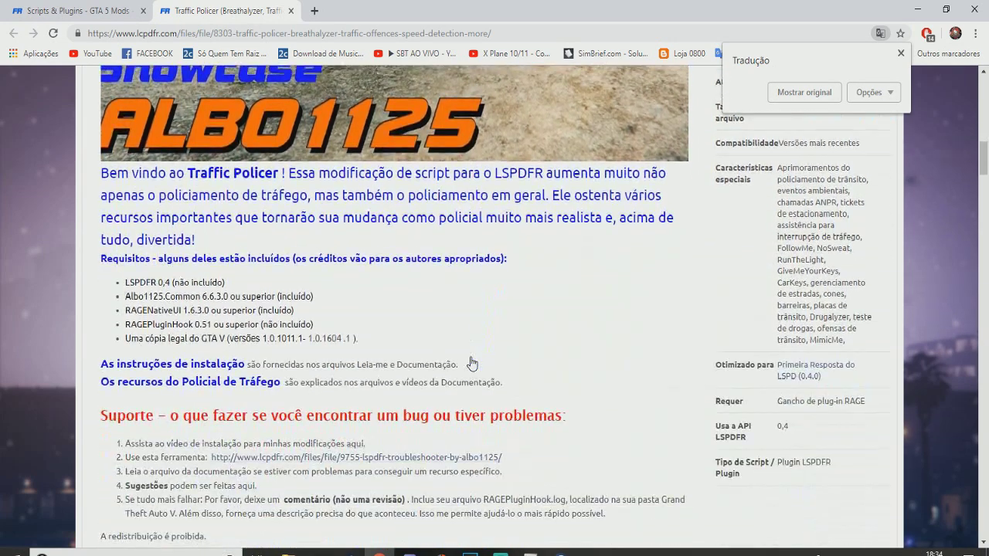
scroll(324, 384, "up", 3)
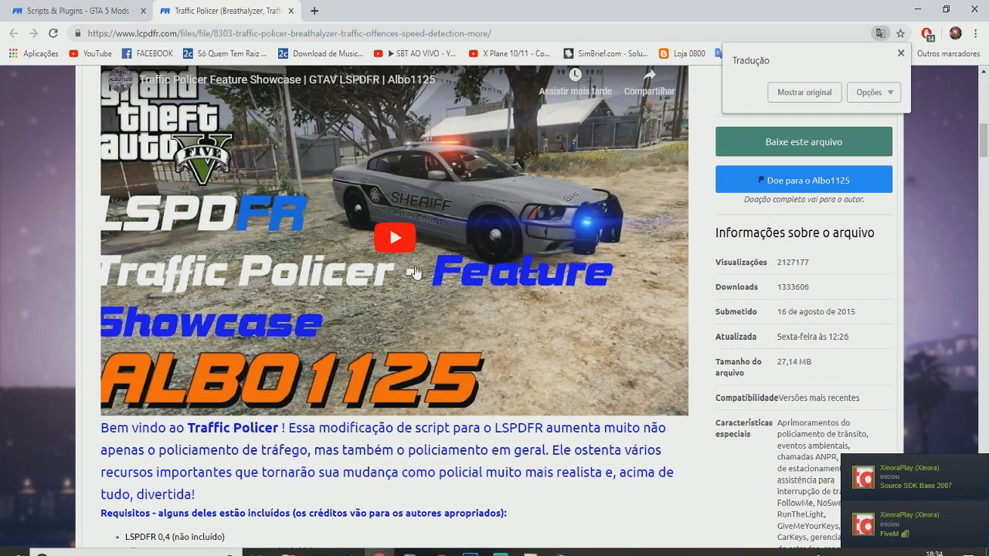
scroll(248, 456, "down", 5)
scroll(248, 455, "down", 2)
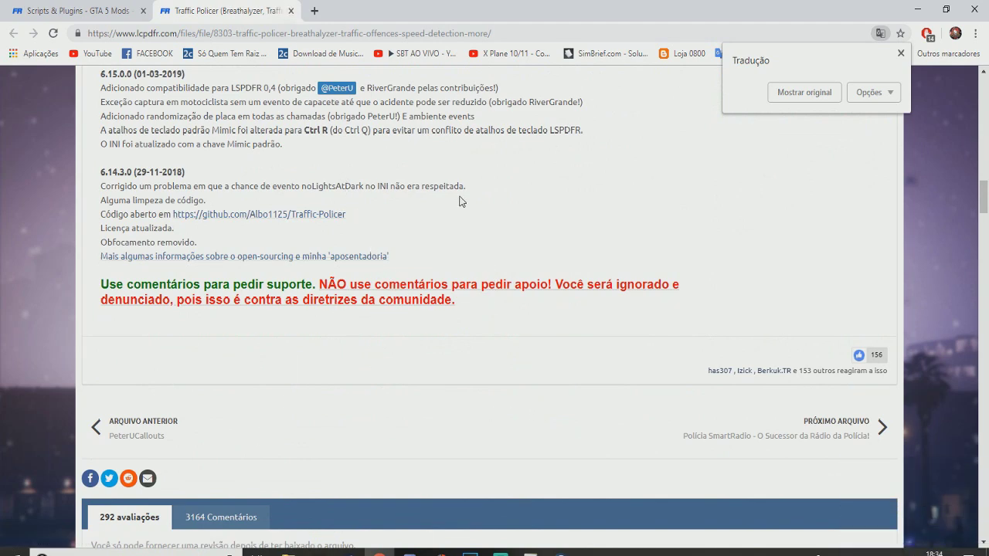
left_click(291, 11)
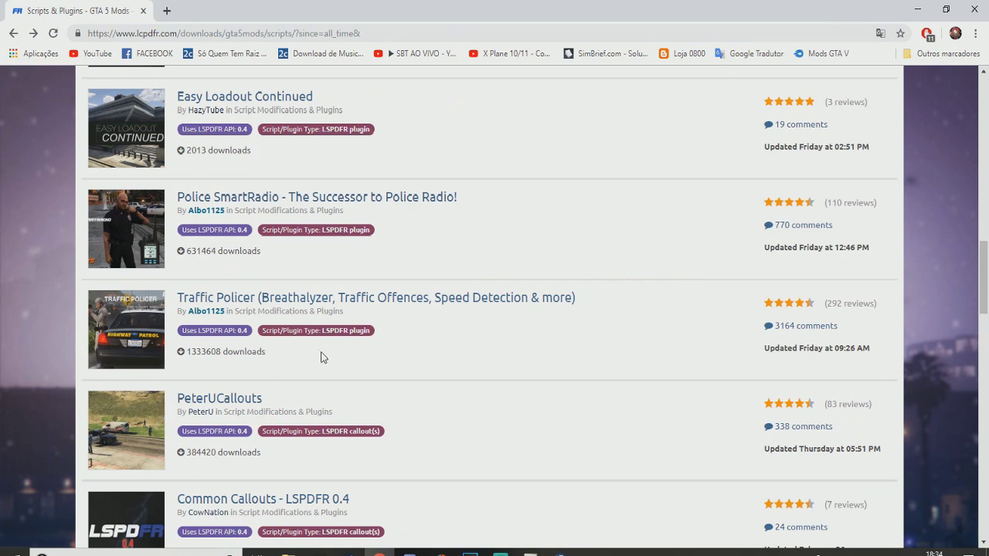
Find Assorted Callouts (Bank Heist, Store Robbery & More) further down the list and open its page in a new tab
scroll(314, 361, "down", 2)
scroll(291, 424, "down", 2)
scroll(281, 387, "down", 4)
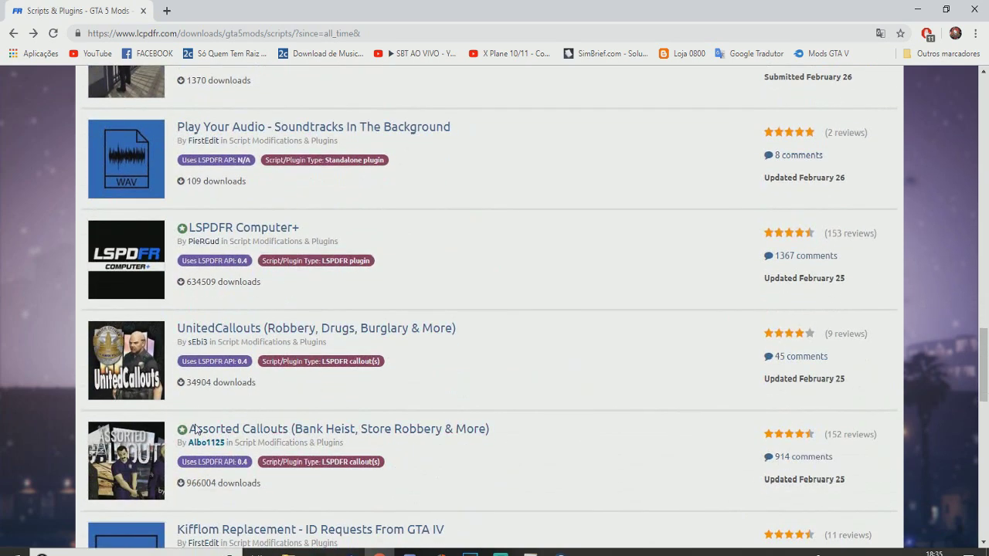
middle_click(229, 433)
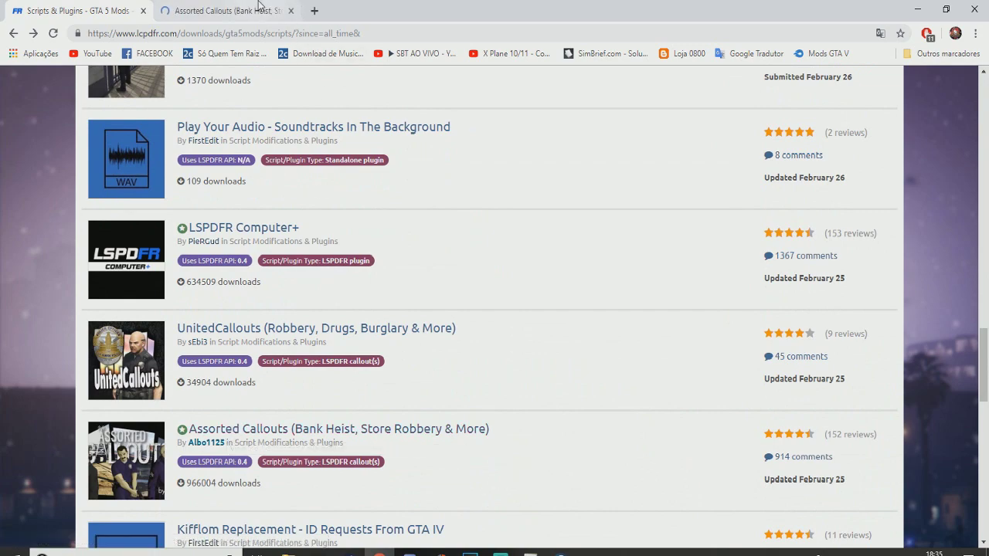
Switch to the Assorted Callouts page, request its file download, and agree to the download terms
key("ctrl+Tab")
scroll(287, 299, "down", 4)
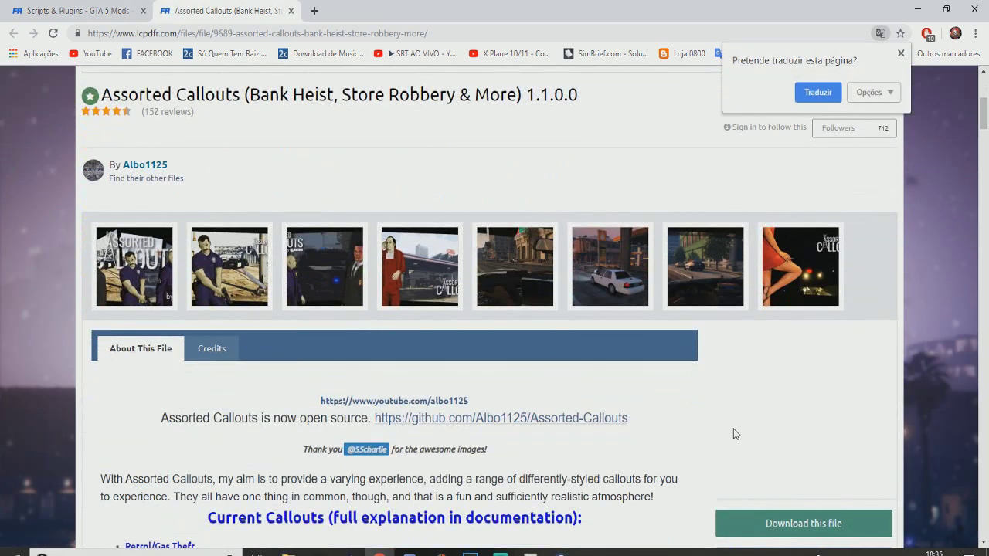
scroll(732, 432, "down", 3)
left_click(788, 263)
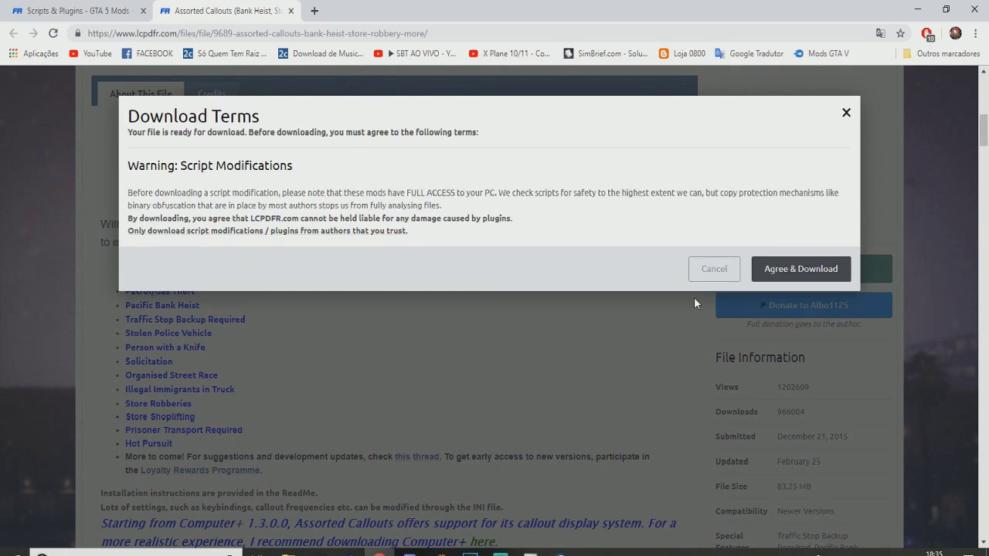
left_click(824, 270)
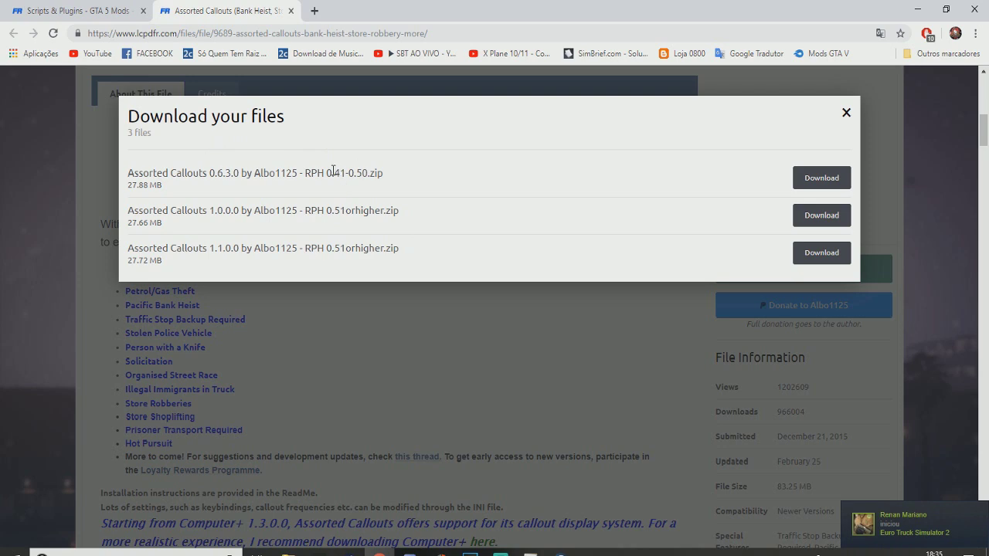
Download the Assorted Callouts 1.1.0.0 zip for RPH 0.51 or higher, completing the CAPTCHA security check
left_click(341, 242)
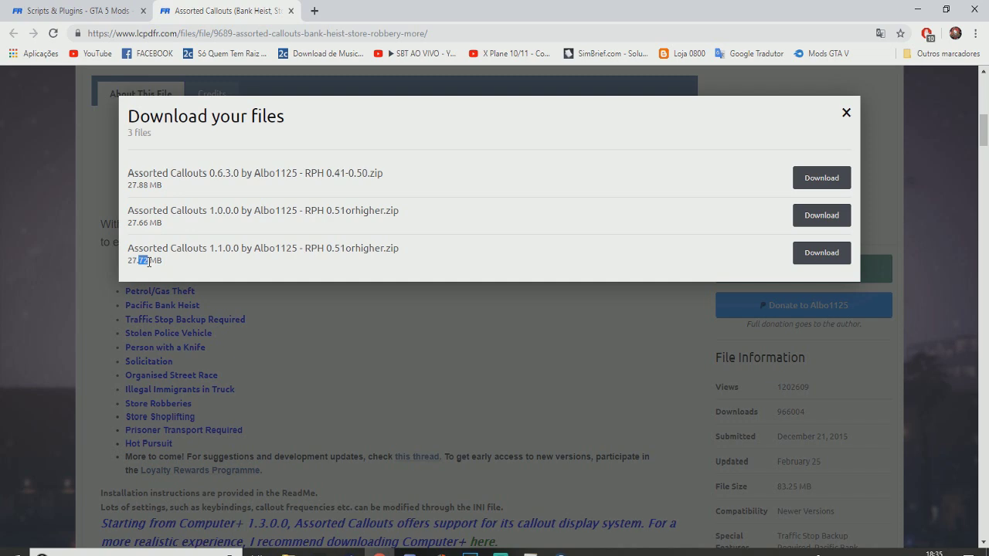
left_click(794, 260)
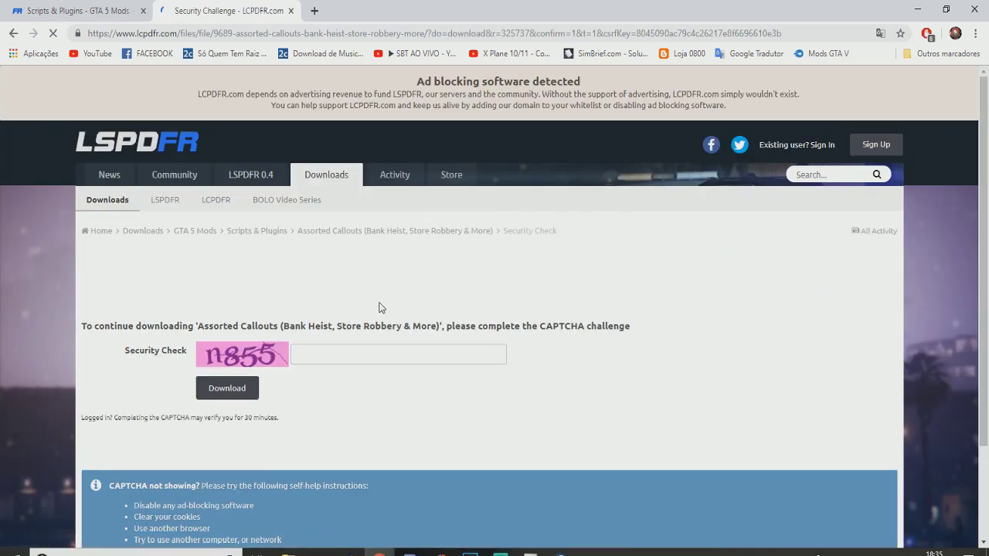
left_click(328, 351)
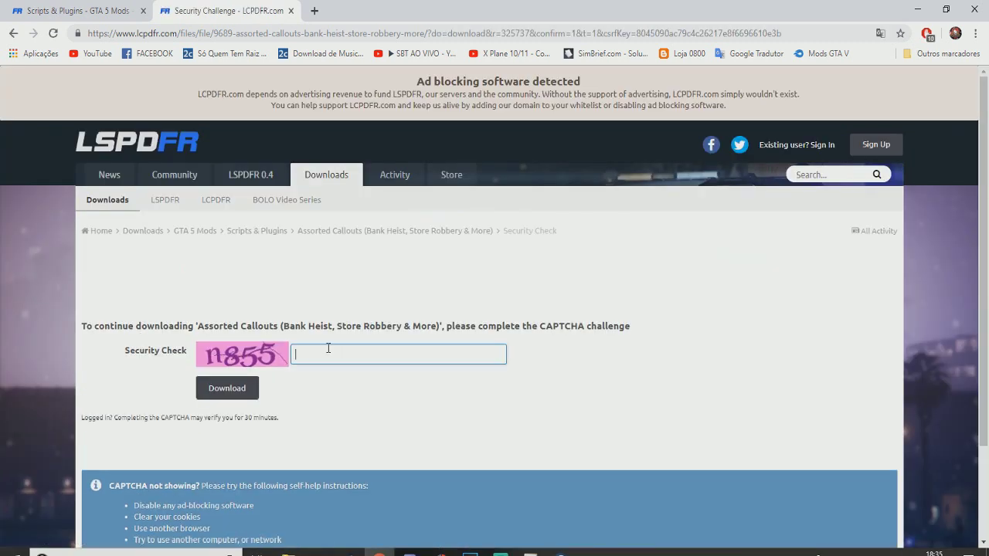
left_click(225, 390)
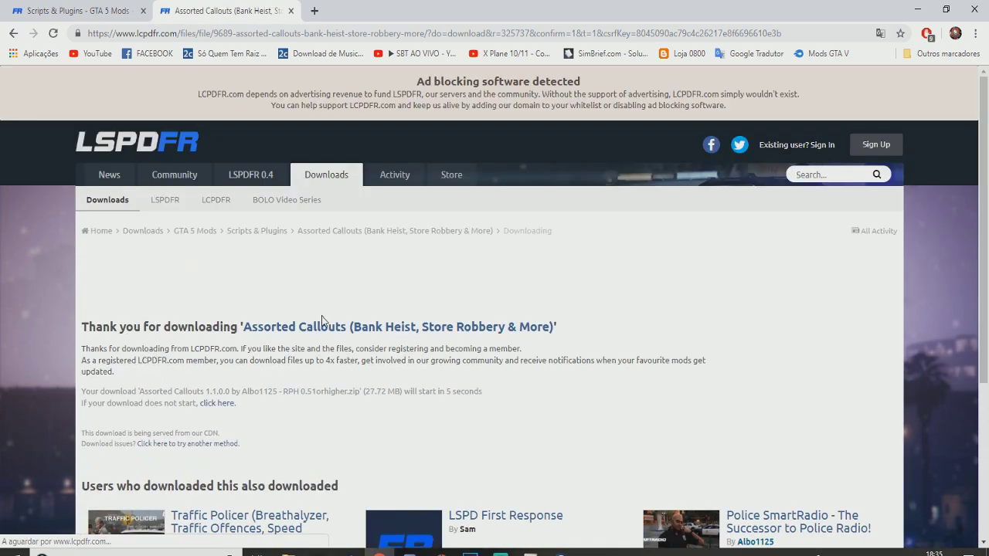
scroll(286, 322, "down", 3)
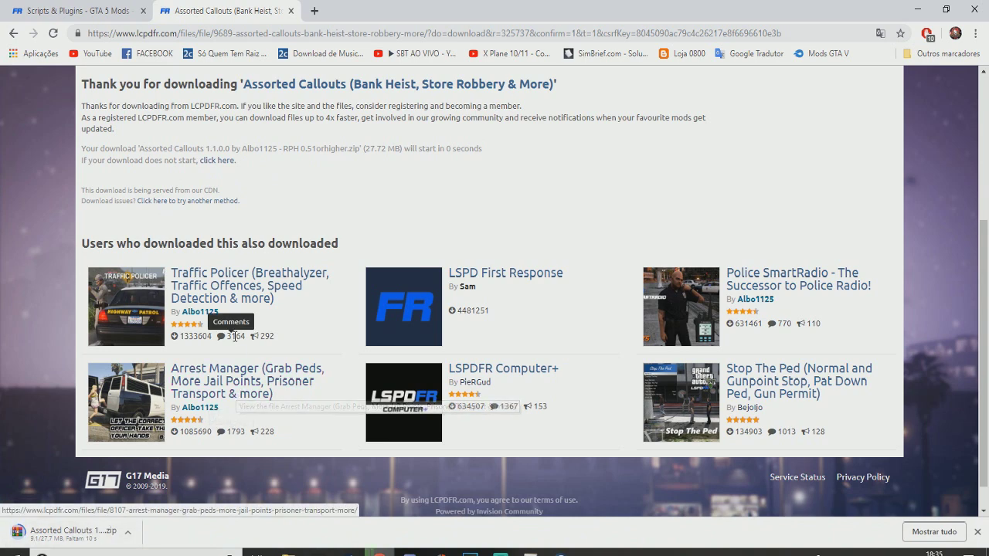
Switch to File Explorer, open the Grand Theft Auto V folder under steamapps\common, and place its window clear of the desktop archives
left_click(972, 10)
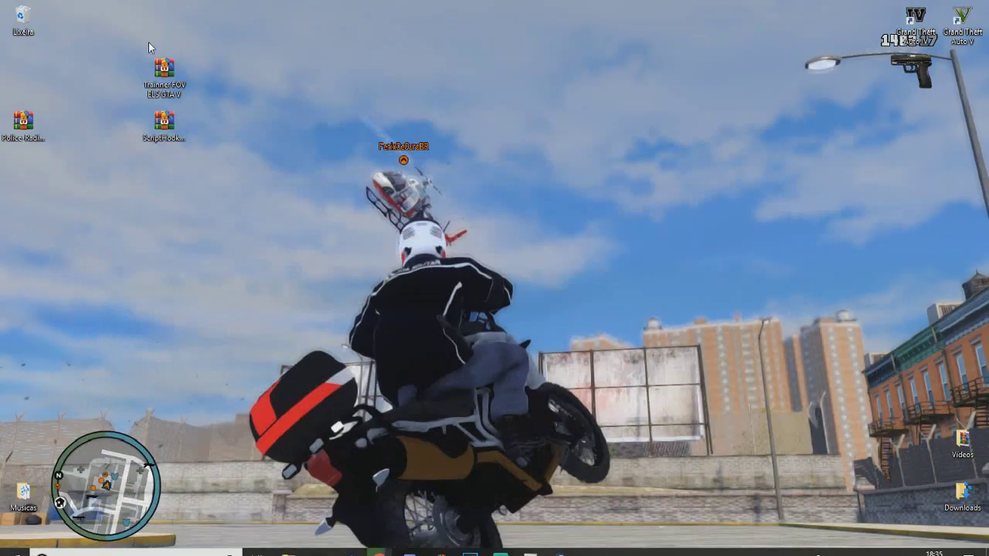
left_click(287, 552)
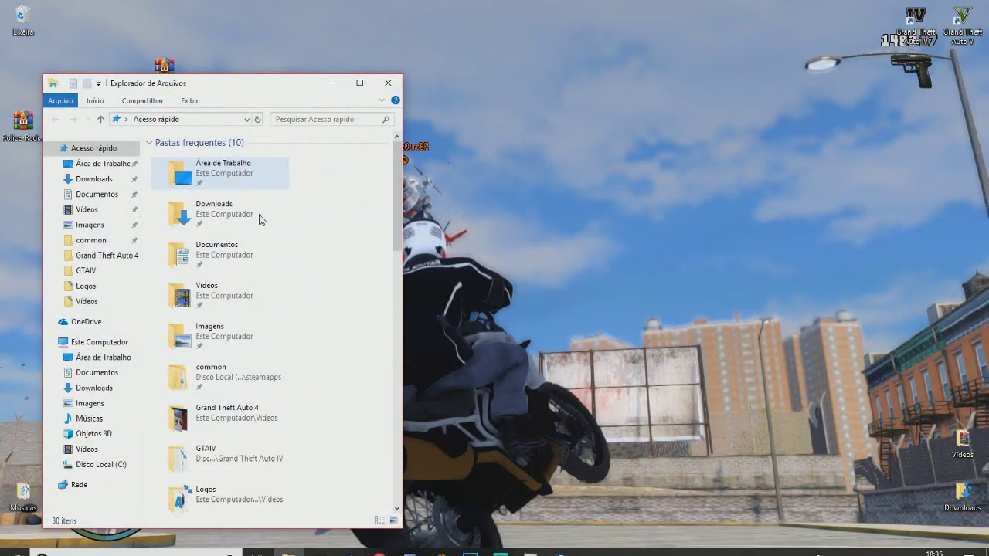
left_click(99, 241)
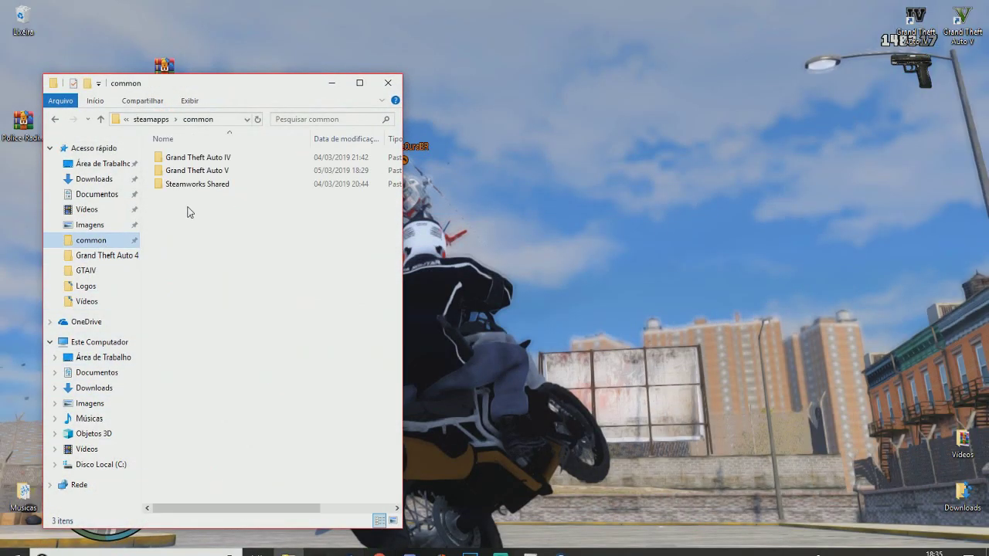
left_click(197, 158)
double_click(217, 171)
left_click_drag(262, 88, 687, 94)
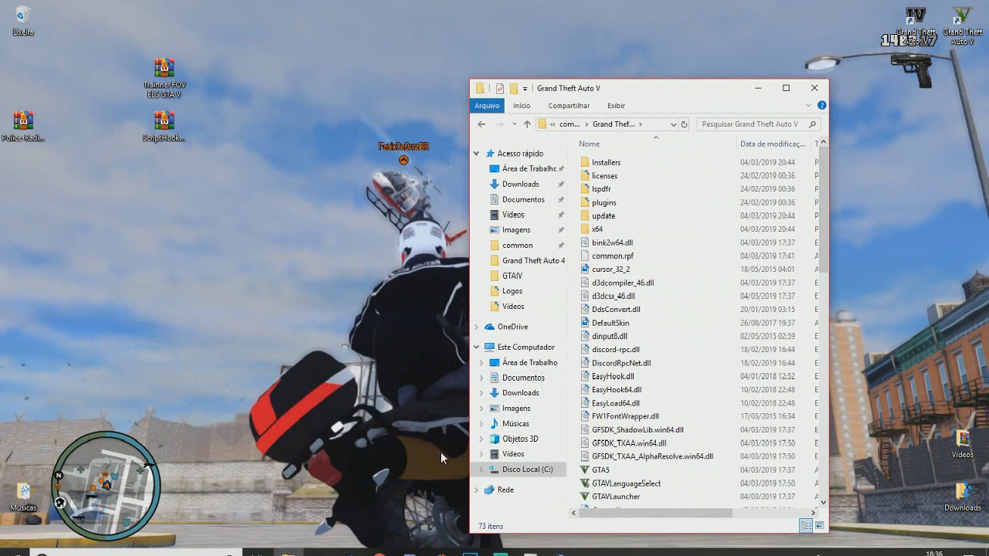
Open the Trainner FOV ELS GTA V archive from the desktop, examine its files, and close it
left_click(166, 82)
double_click(167, 82)
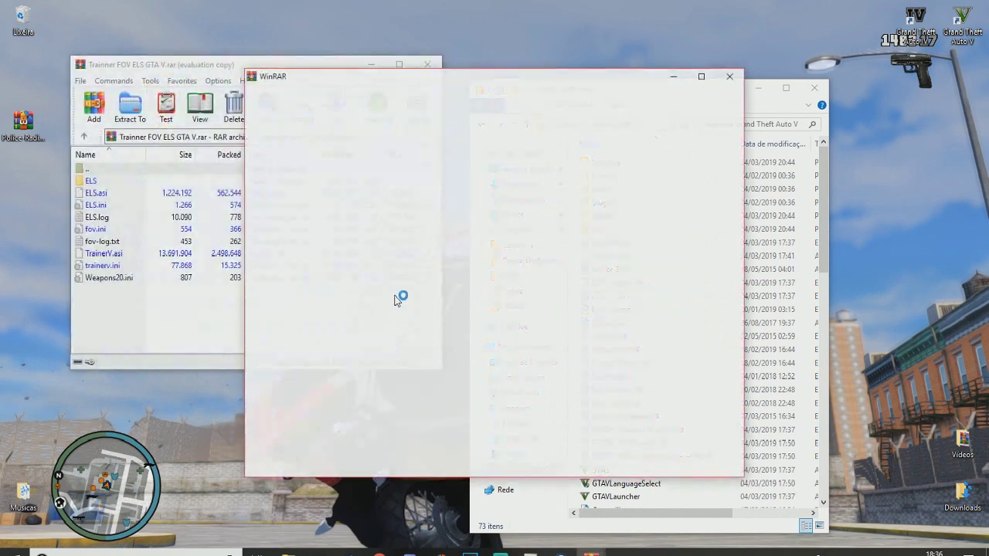
left_click(730, 77)
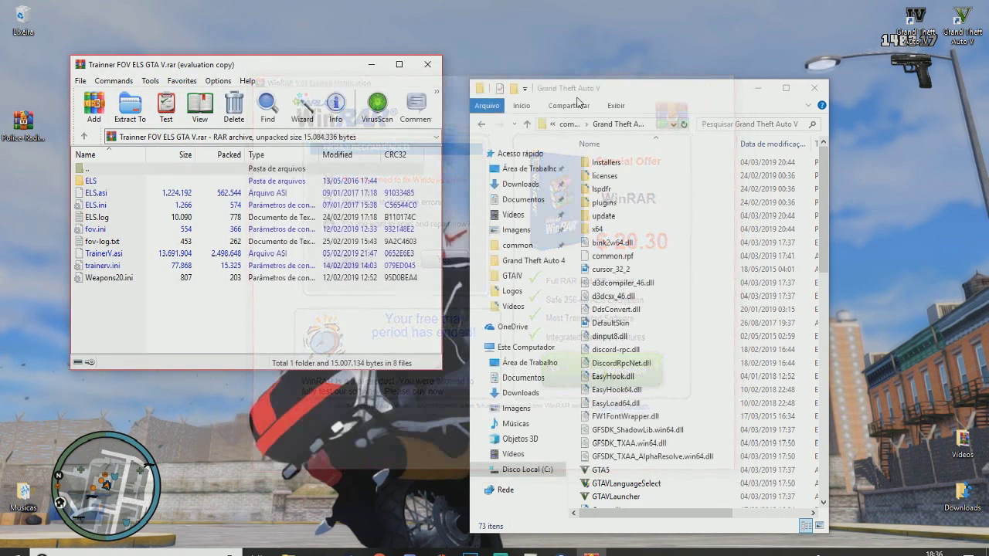
left_click(116, 192)
left_click(107, 183)
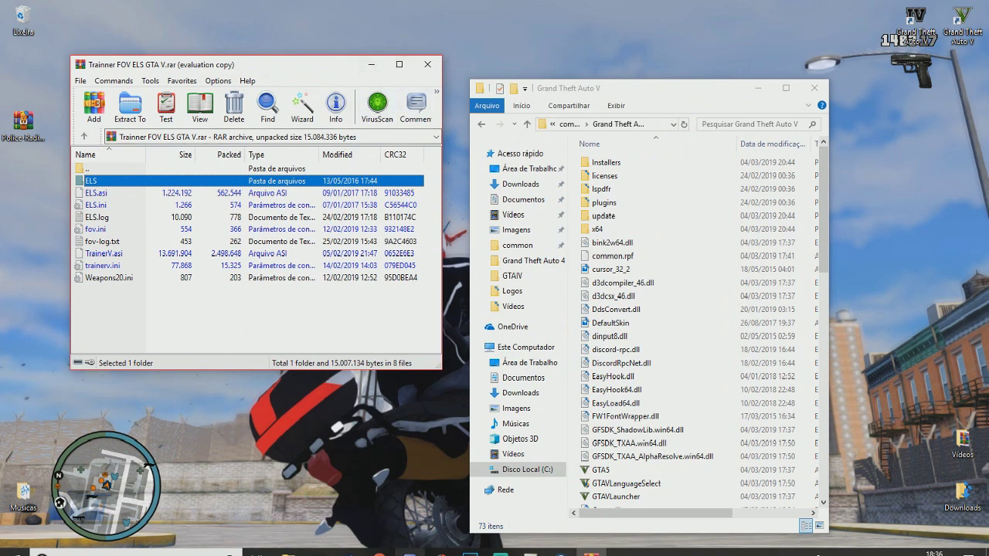
left_click(427, 64)
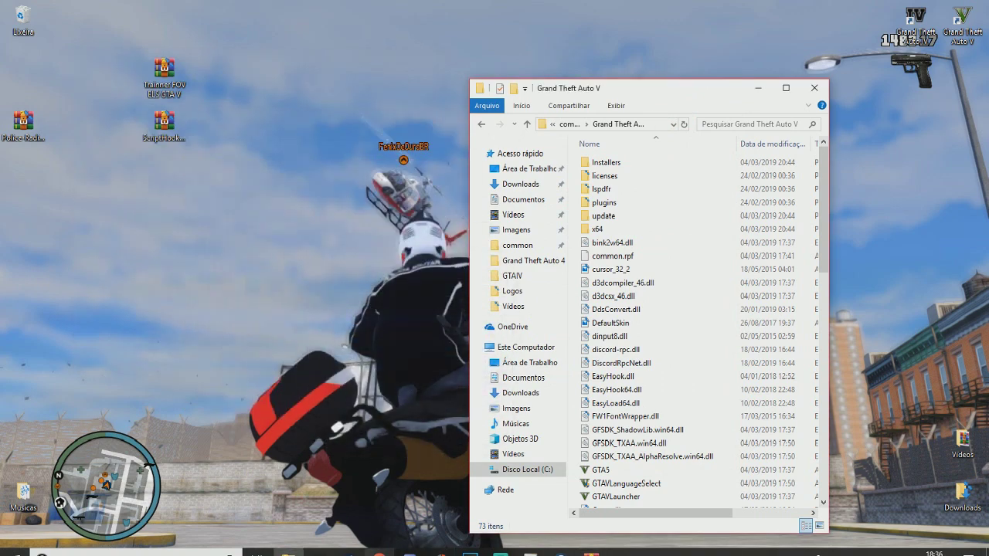
Open the downloaded Assorted Callouts 1.1.0.0 archive beside the game folder and browse to its Grand Theft Auto V folder
left_click(378, 555)
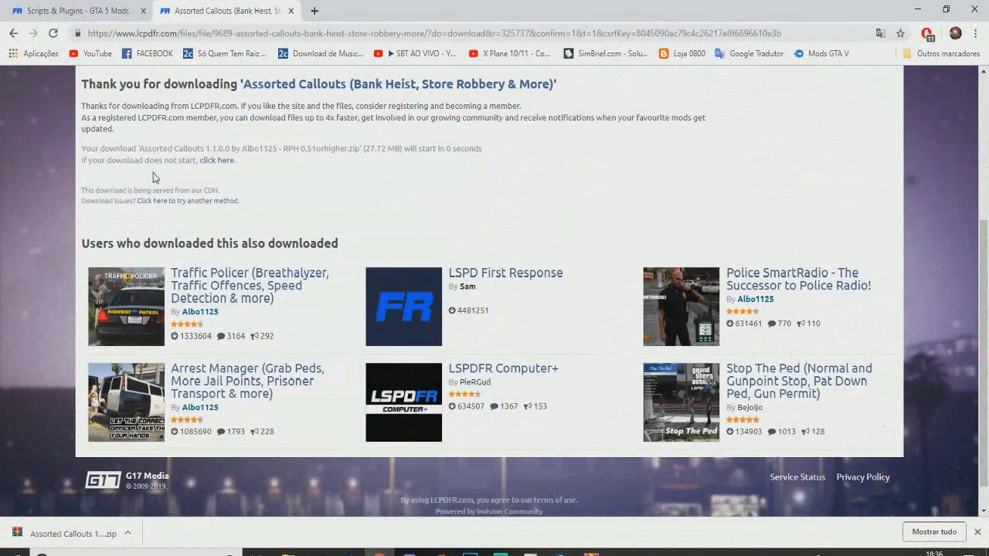
left_click(64, 534)
left_click(918, 10)
left_click(147, 182)
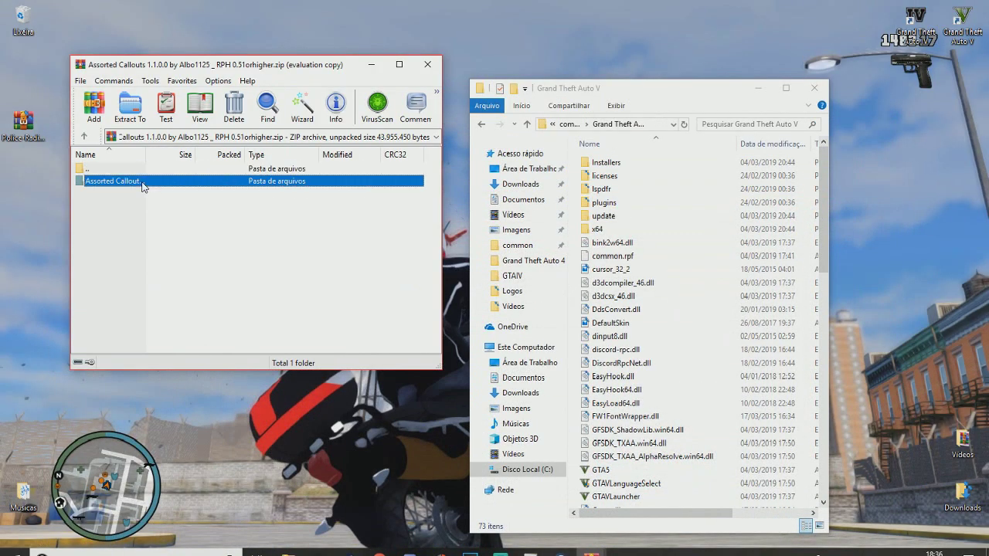
left_click(351, 170)
double_click(124, 182)
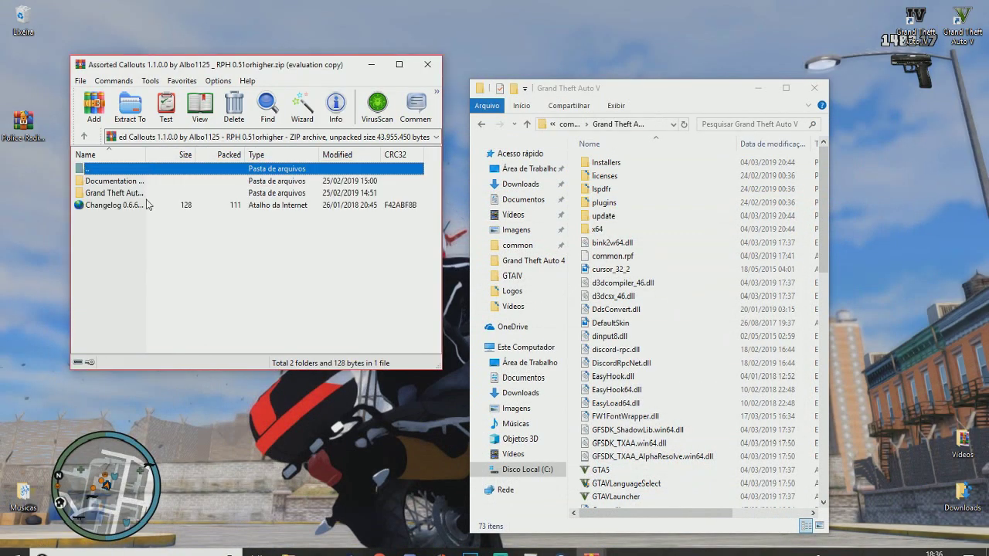
double_click(121, 193)
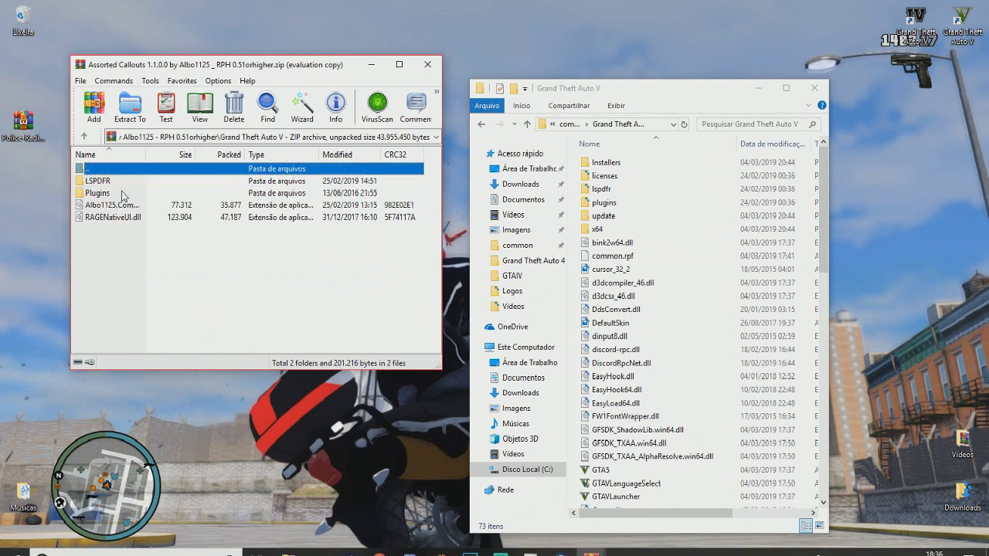
Extract the LSPDFR and Plugins folders, Albo1125.Common.dll and RAGENativeUI.dll from the archive into the Grand Theft Auto V game folder
left_click(104, 219)
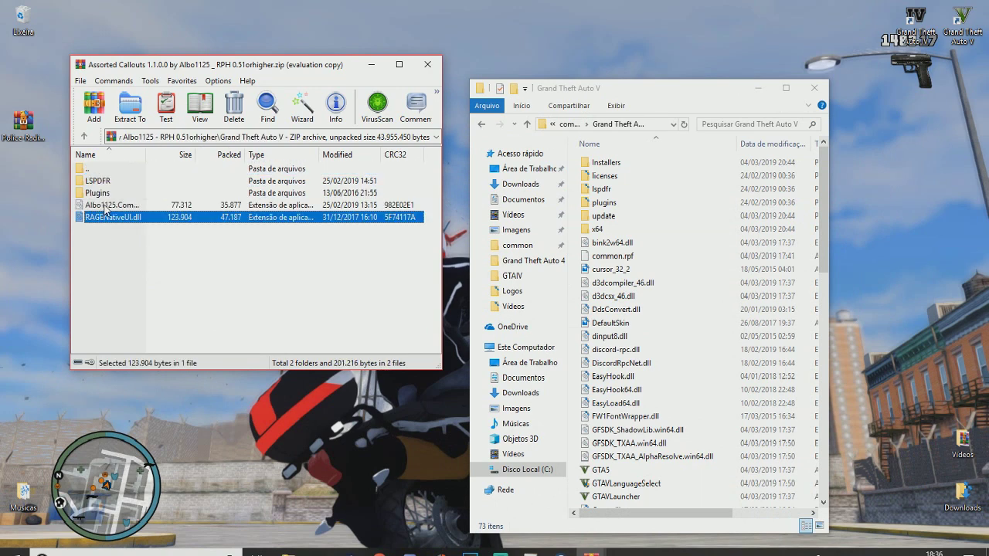
key("shift+Up")
key("shift+Up")
key("shift+Up")
left_click_drag(106, 204, 576, 305)
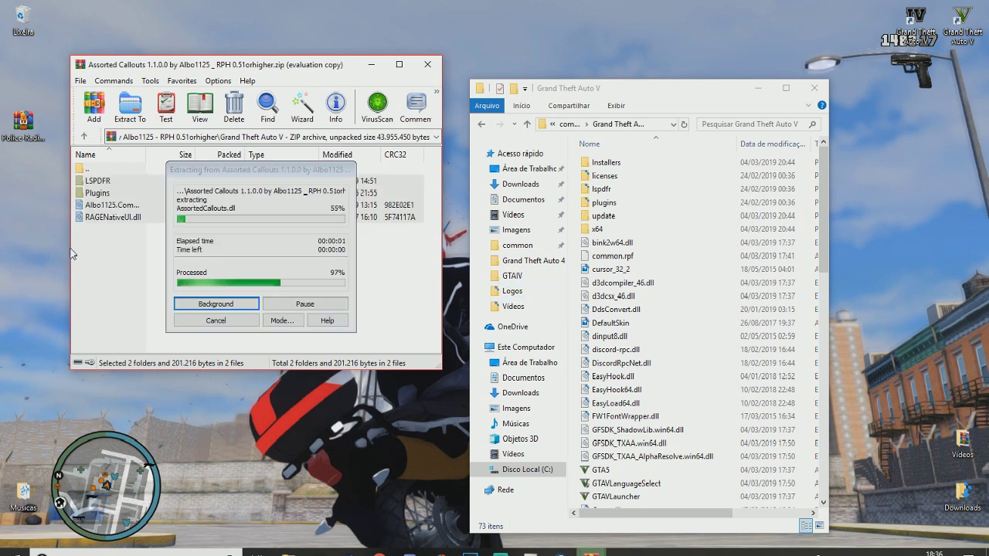
Check the extracted files in the game's plugins\LSPDFR folder, return to plugins, and close the Assorted Callouts archive
double_click(604, 203)
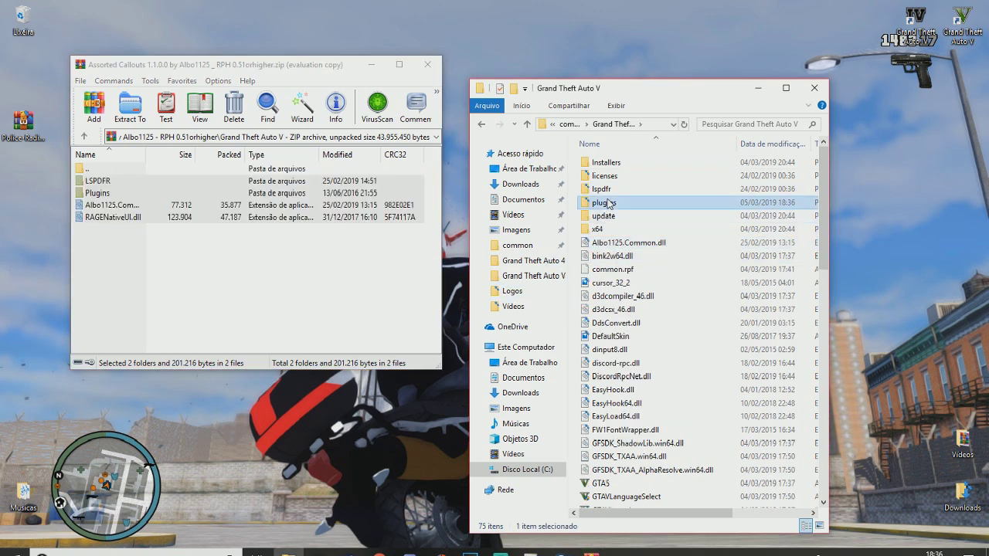
double_click(600, 163)
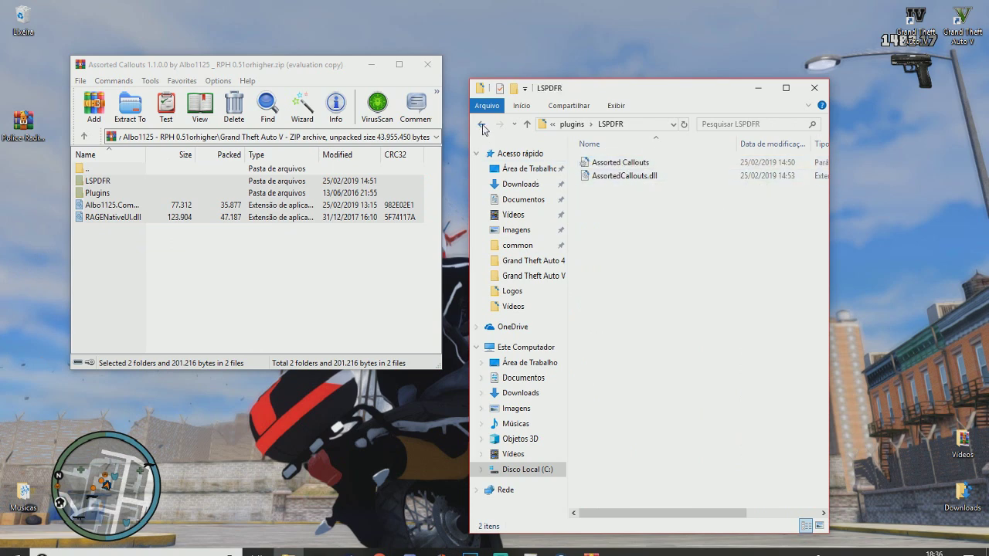
left_click(482, 123)
left_click(427, 64)
Open the Police-Radio archive from the desktop and browse to its Grand Theft Auto V\Plugins\LSPDFR folder
double_click(23, 123)
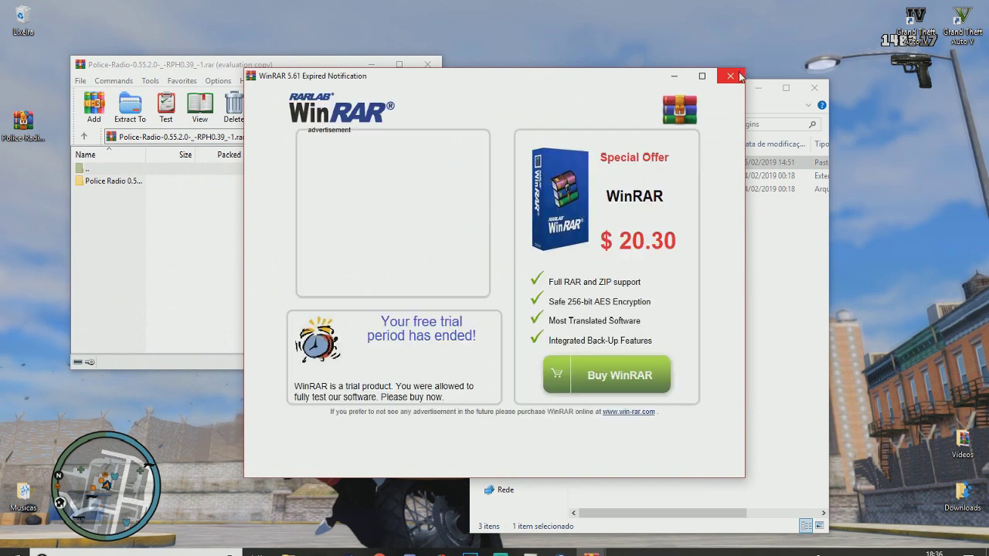
key("Escape")
double_click(139, 182)
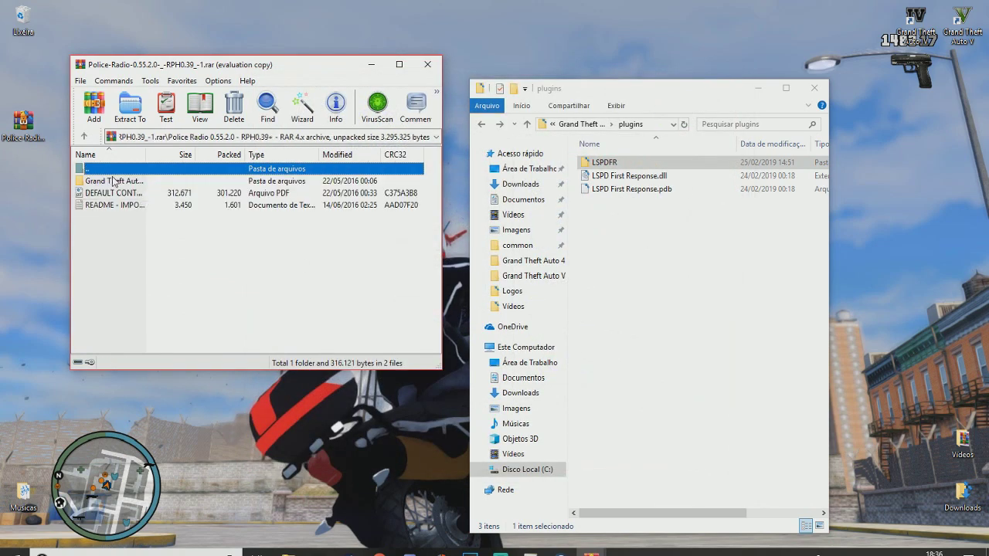
double_click(116, 181)
double_click(113, 183)
double_click(110, 184)
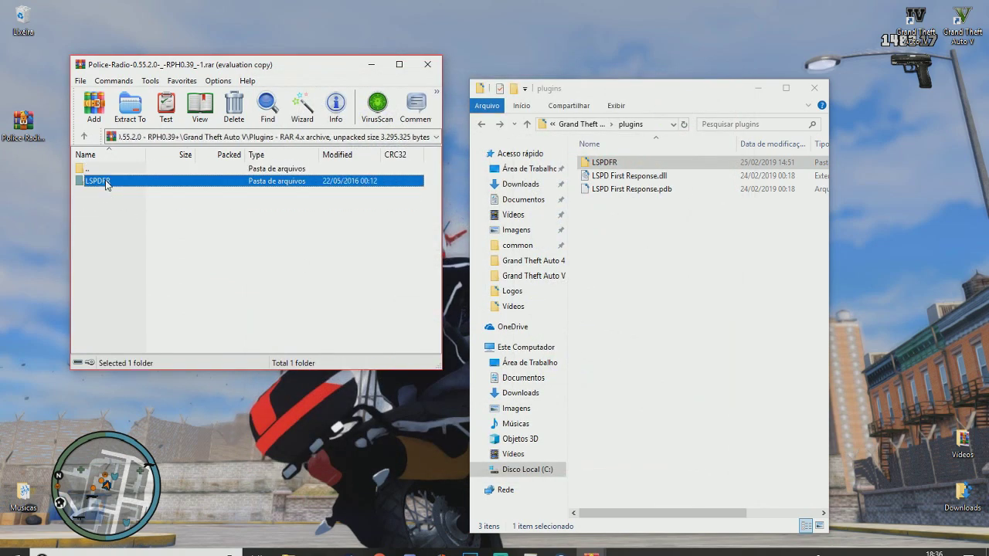
Extract the PoliceRadio and VocalDispatch folders and both PoliceRadio files into the game's plugins folder, and close the archive
left_click_drag(145, 279, 658, 283)
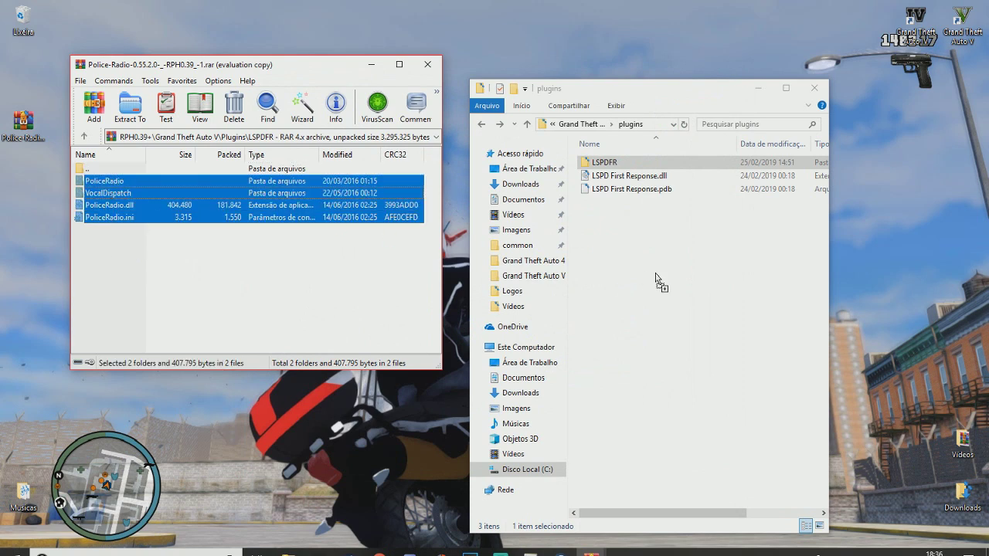
double_click(86, 170)
double_click(85, 170)
double_click(86, 170)
double_click(86, 170)
left_click(427, 64)
Delete the Police-Radio archive from the desktop, emptying the Recycle Bin, and delete the ScriptHook archive as well
left_click_drag(35, 125, 22, 29)
right_click(22, 29)
left_click(61, 46)
left_click(558, 292)
left_click_drag(163, 124, 22, 28)
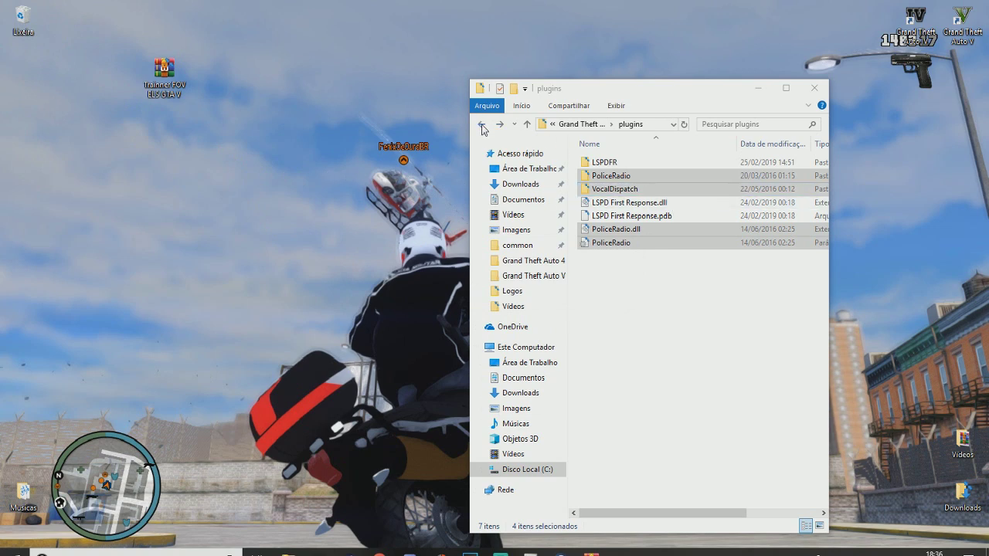
Look through the Grand Theft Auto V folder, its plugins folder and the LSPDFR subfolder to check where the plugin files are
left_click(481, 125)
left_click(617, 204)
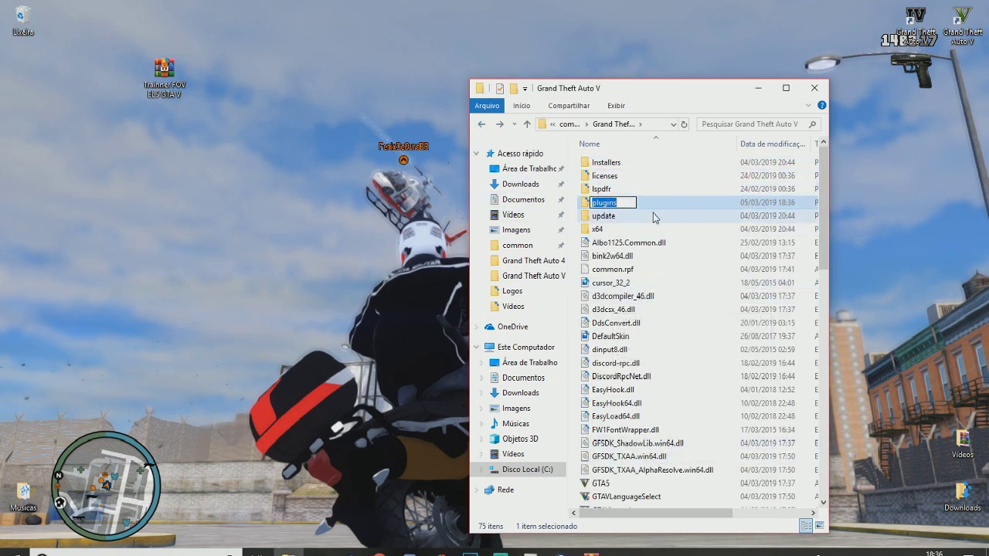
left_click(686, 207)
double_click(613, 204)
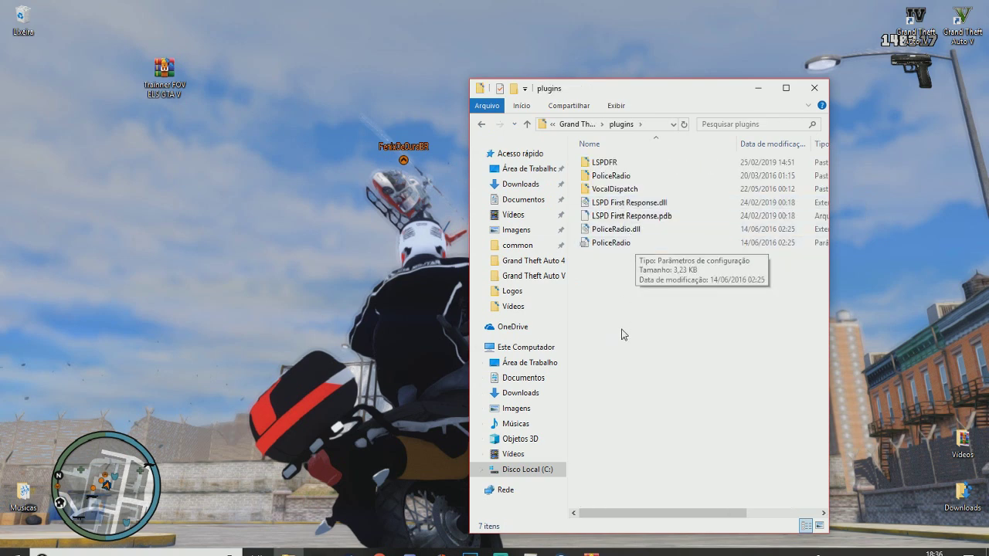
key("alt+Left")
double_click(610, 203)
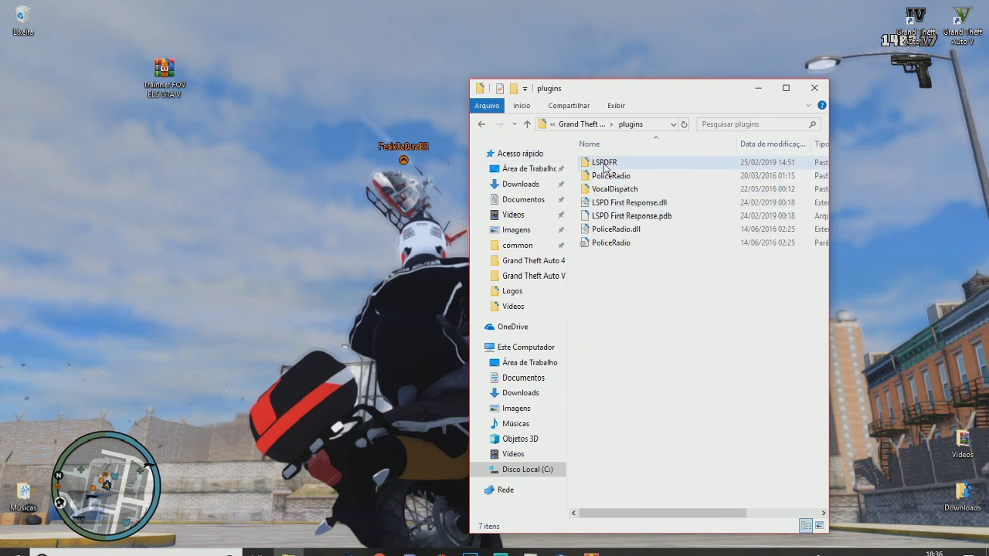
double_click(615, 164)
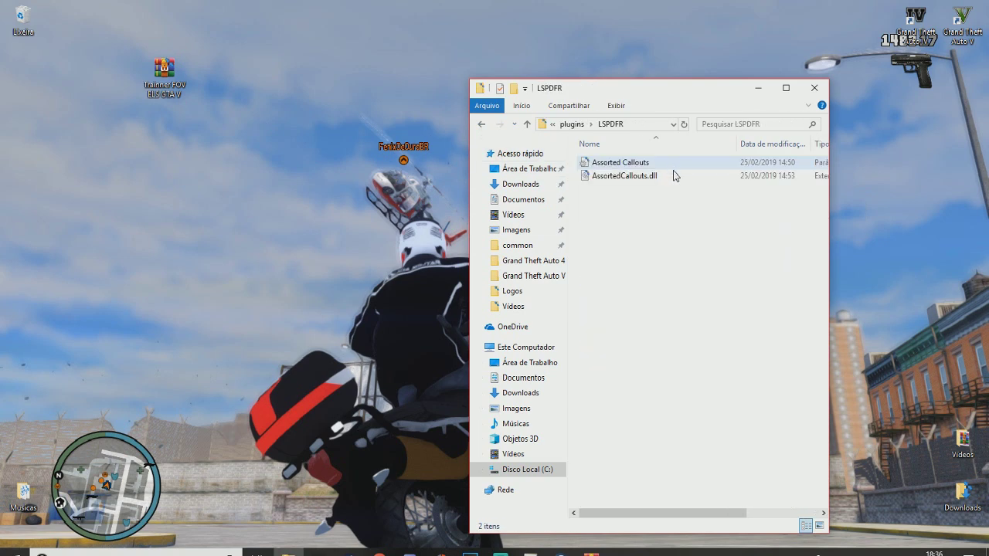
Move the PoliceRadio and VocalDispatch folders and both PoliceRadio files from the plugins folder into its LSPDFR subfolder
key("alt+Left")
key("Down")
left_click(620, 189, "ctrl")
left_click(612, 230, "ctrl")
left_click(611, 243, "ctrl")
right_click(612, 243)
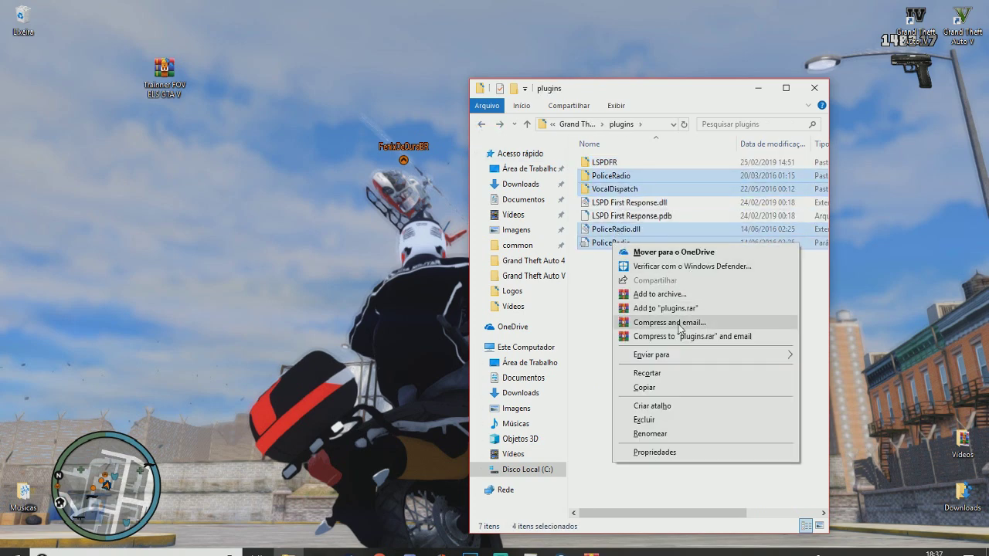
left_click(647, 373)
double_click(603, 163)
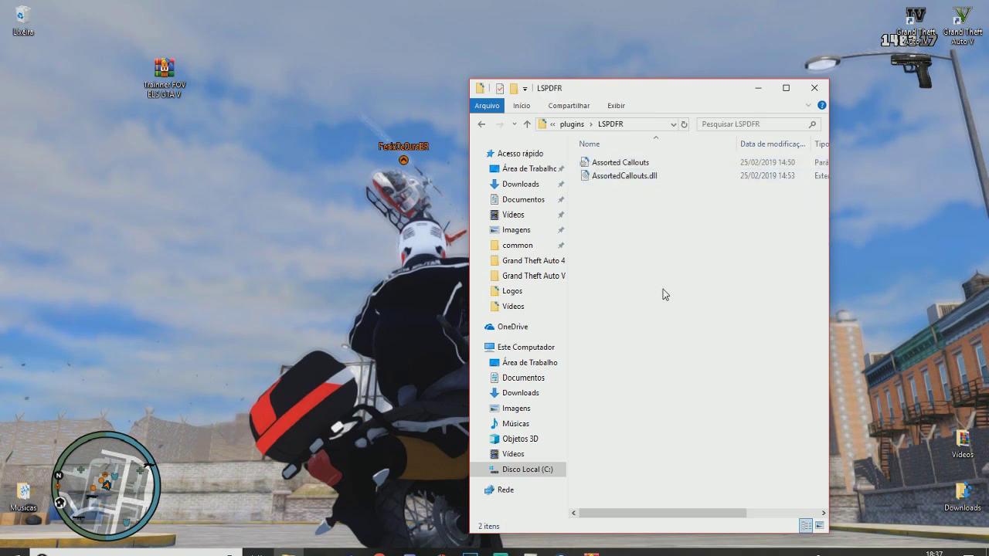
key("ctrl+v")
Refresh the LSPDFR subfolder and return to the main Grand Theft Auto V folder
left_click(613, 289)
right_click(636, 286)
left_click(677, 337)
right_click(642, 319)
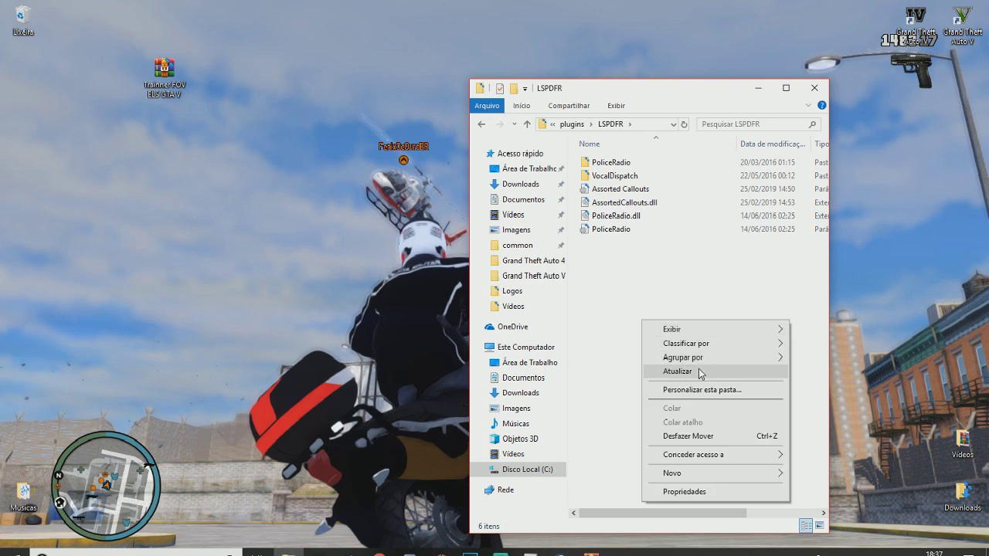
left_click(677, 372)
left_click(481, 124)
left_click(481, 124)
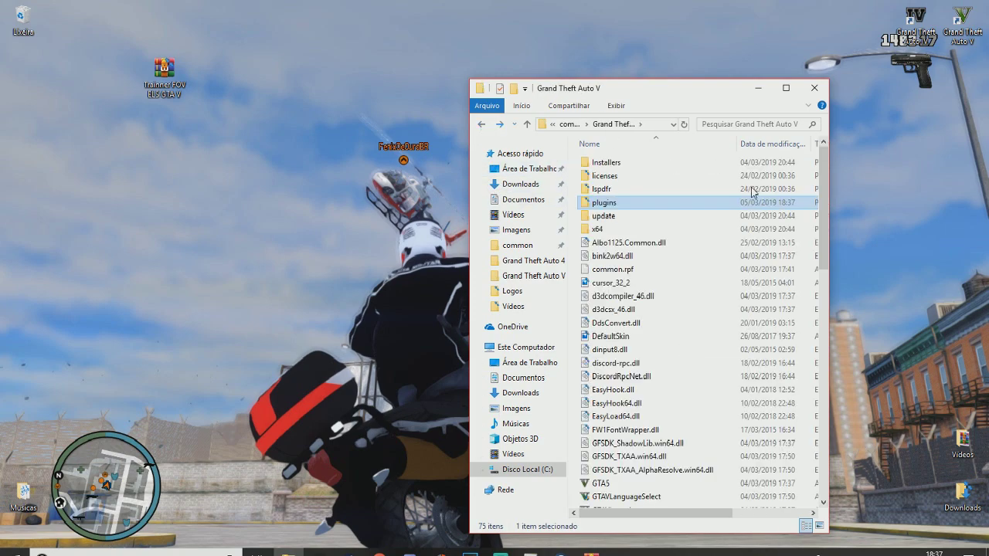
Switch to Chrome and search for "els GTAV" in a new tab
left_click(379, 553)
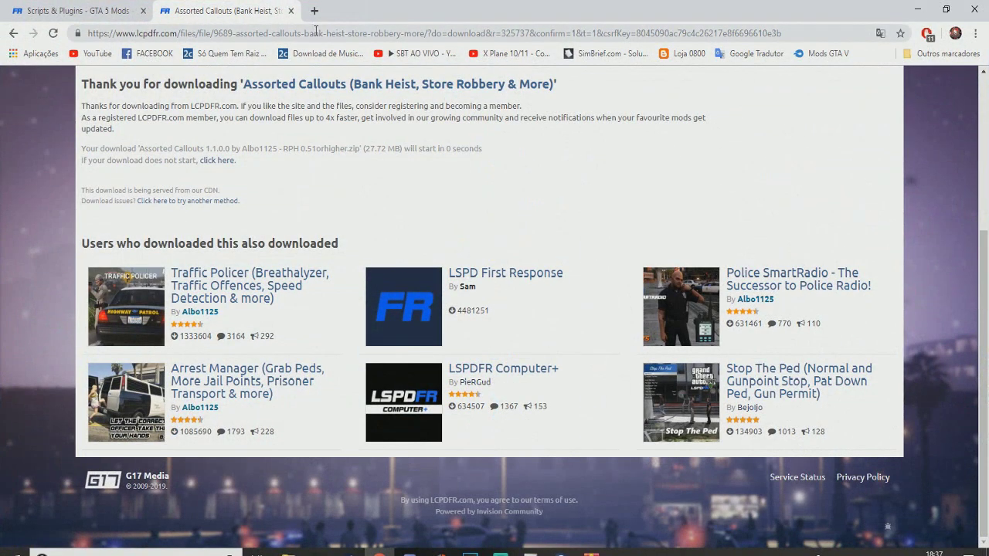
scroll(433, 77, "up", 2)
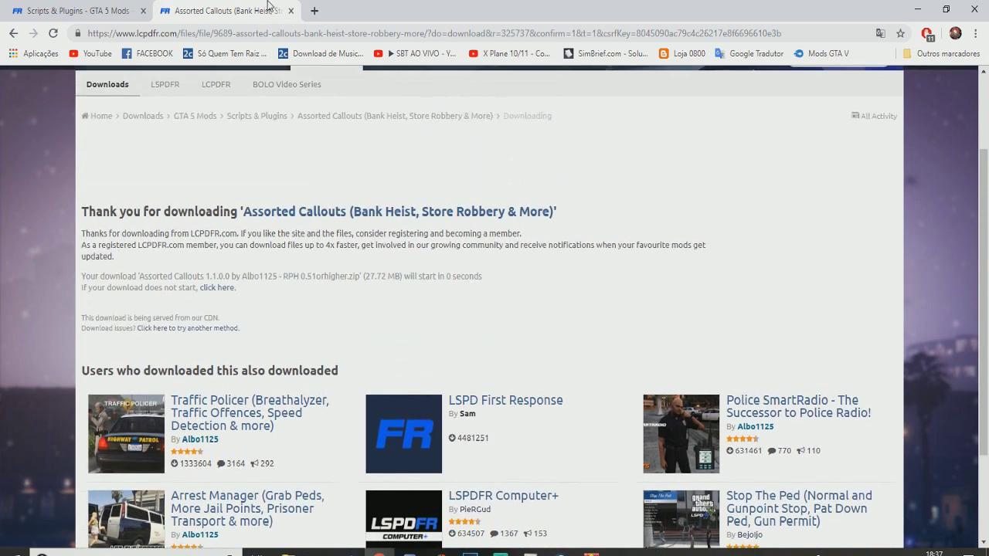
left_click(314, 11)
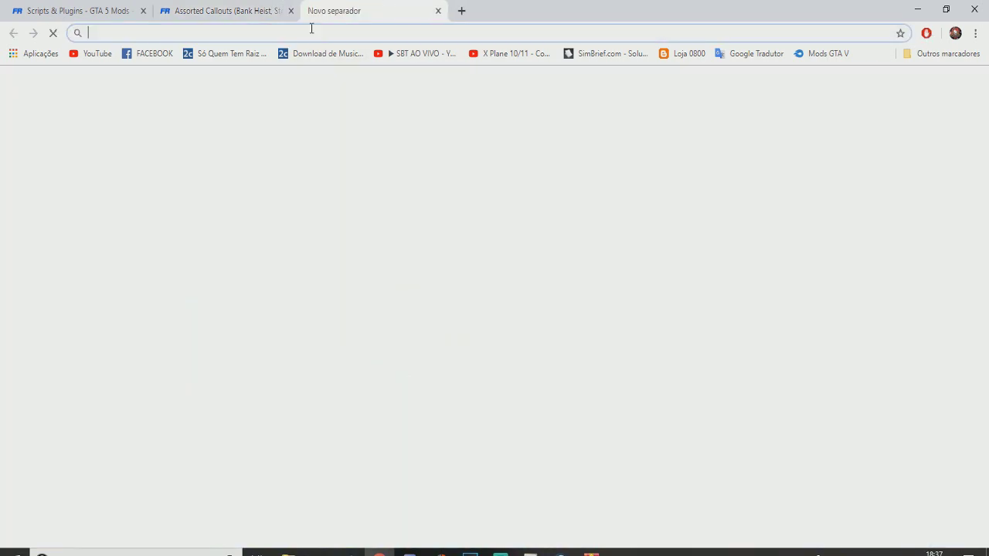
type("els")
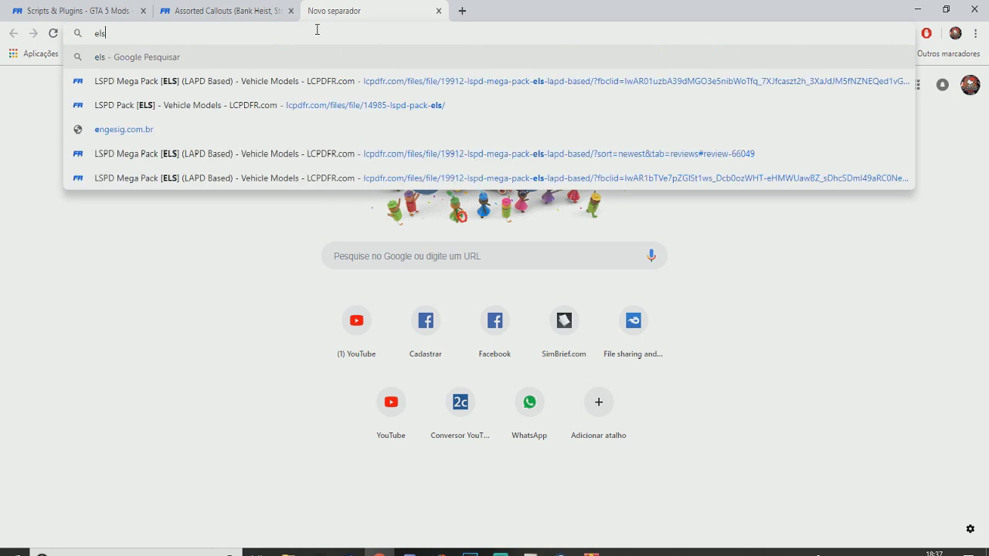
type(" GTA")
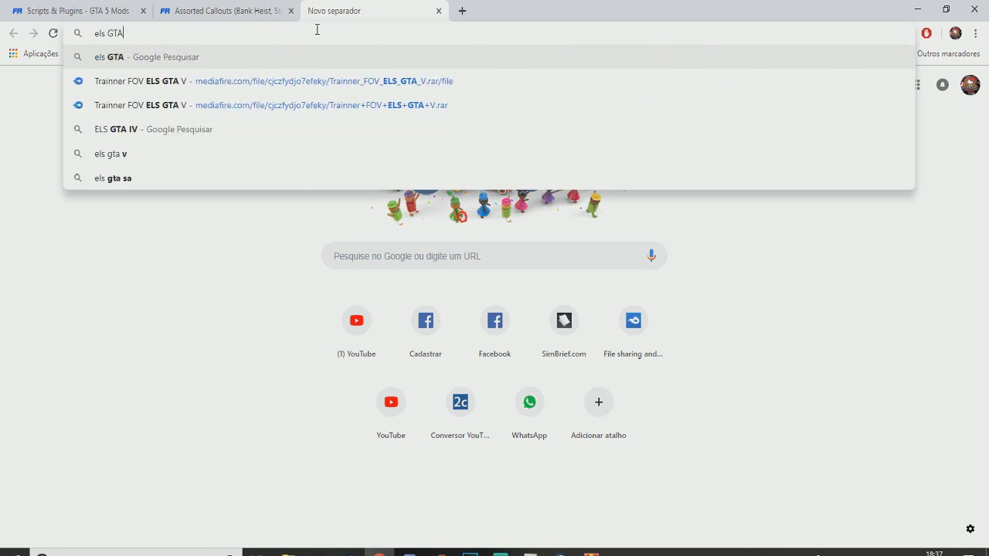
type("V")
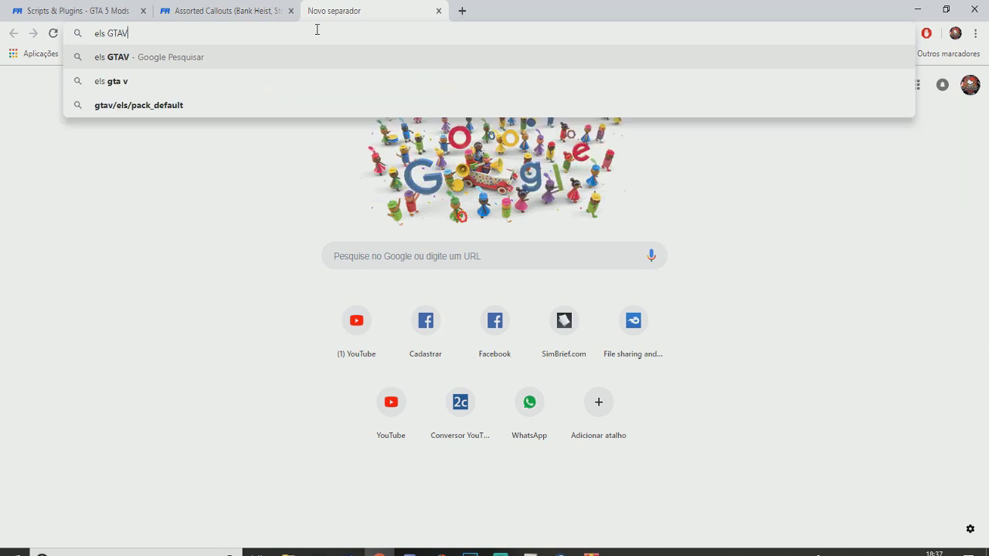
key("Return")
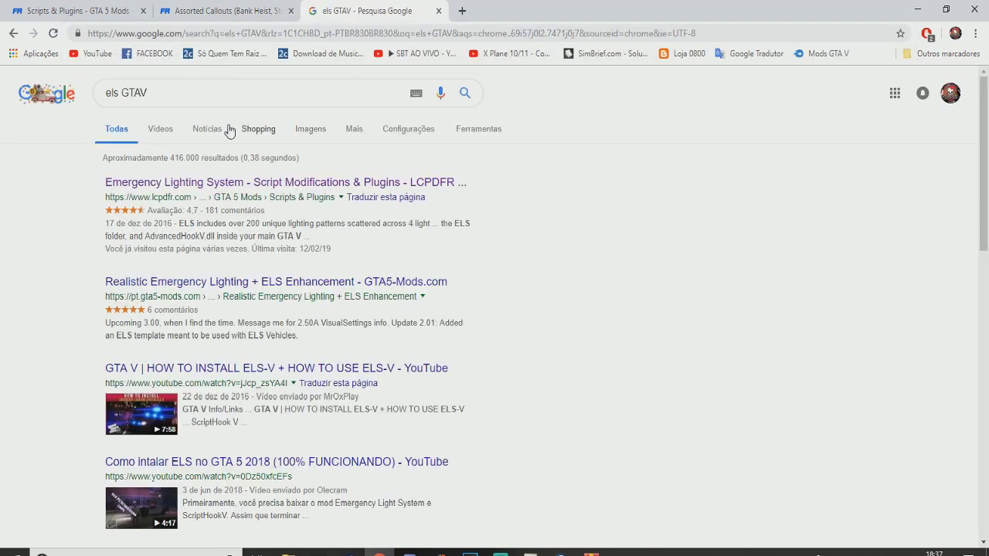
Open the Emergency Lighting System page on LCPDFR, agree to the download terms and request the ELS V1.05.rar file
left_click(177, 182)
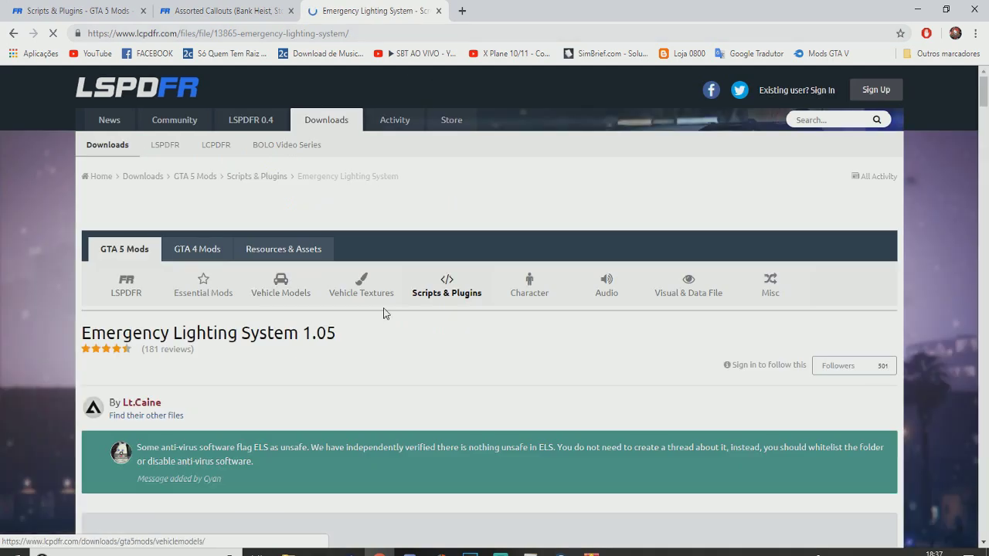
scroll(322, 245, "down", 3)
scroll(270, 201, "down", 3)
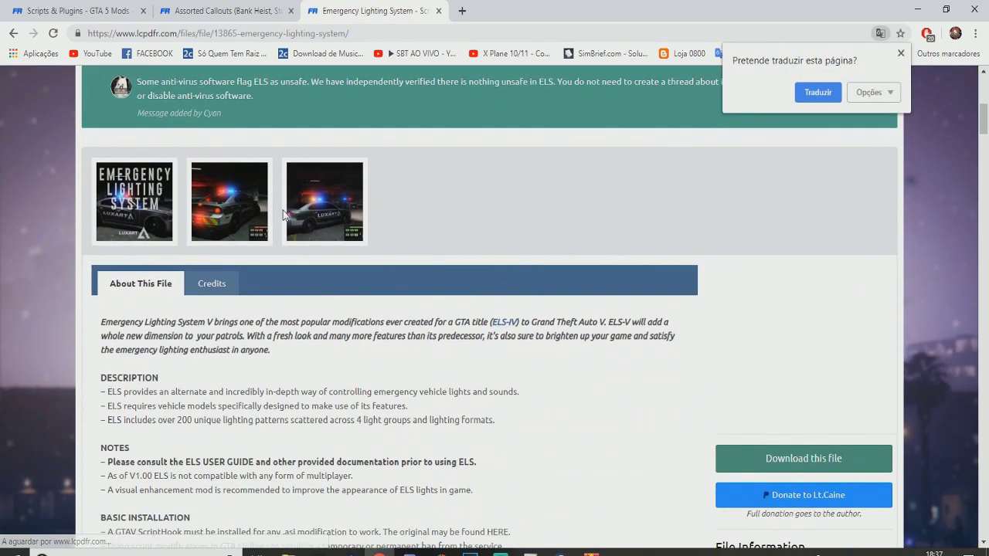
left_click(755, 456)
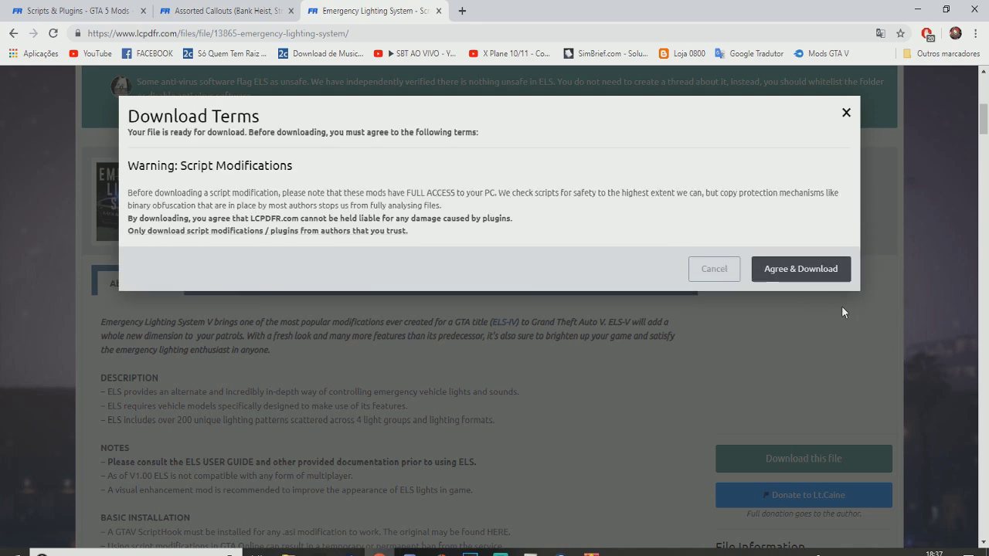
left_click(800, 267)
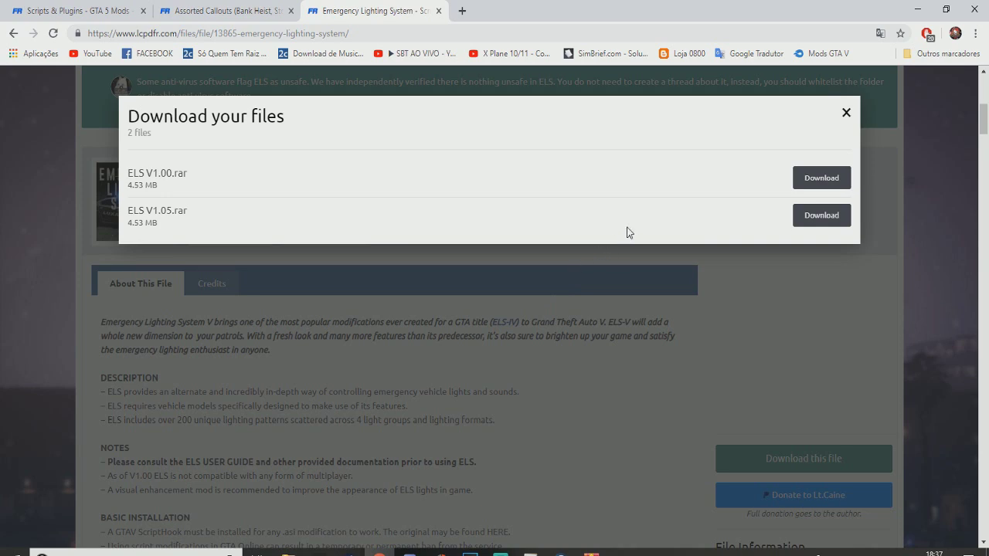
left_click_drag(162, 210, 351, 231)
left_click(799, 219)
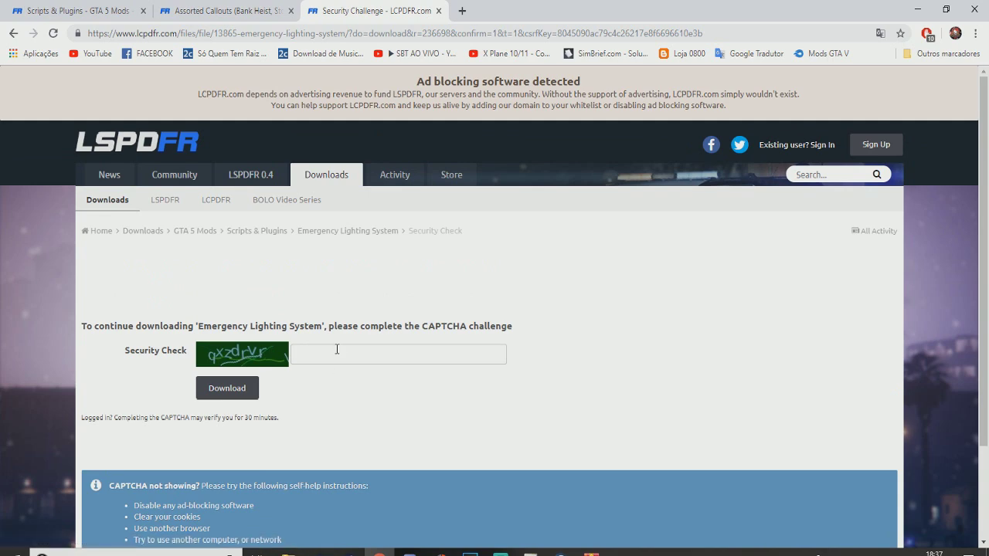
Complete the CAPTCHA security check, retrying with the new code, to start the Emergency Lighting System download
left_click(338, 353)
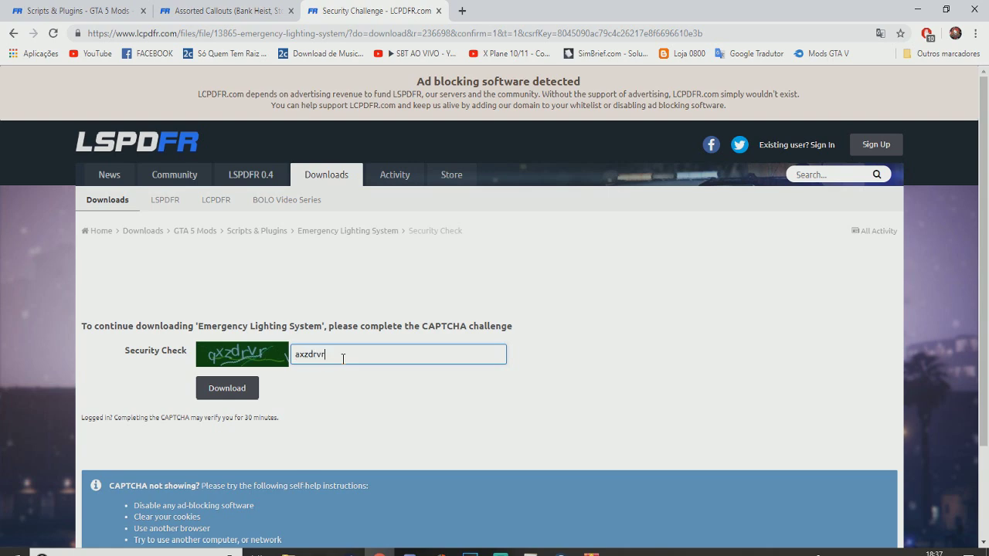
key("Return")
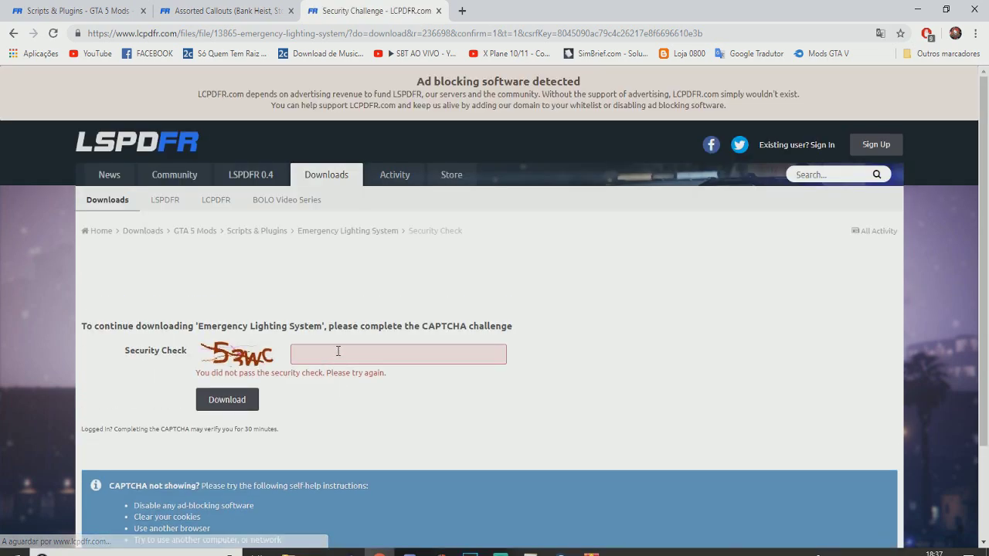
left_click(338, 351)
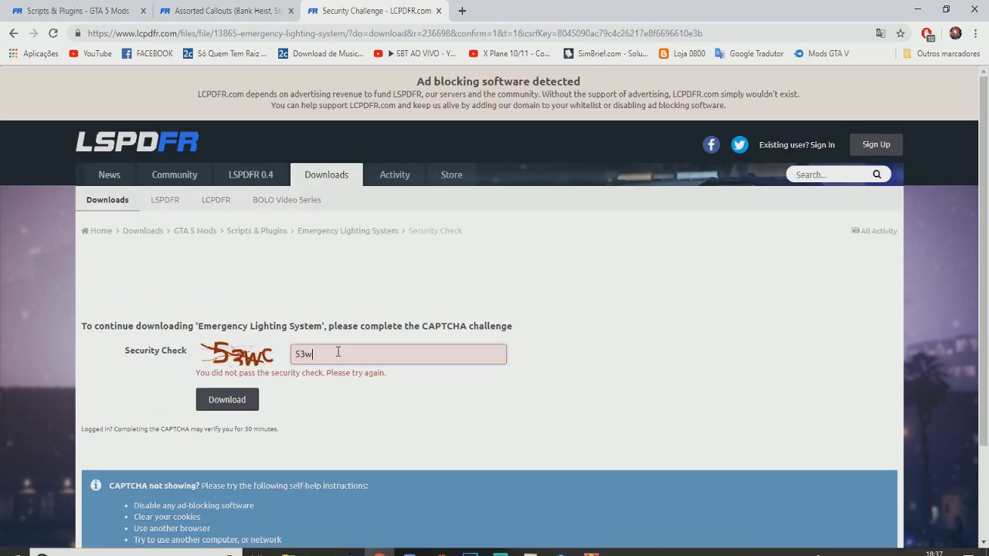
type("53wc")
key("Return")
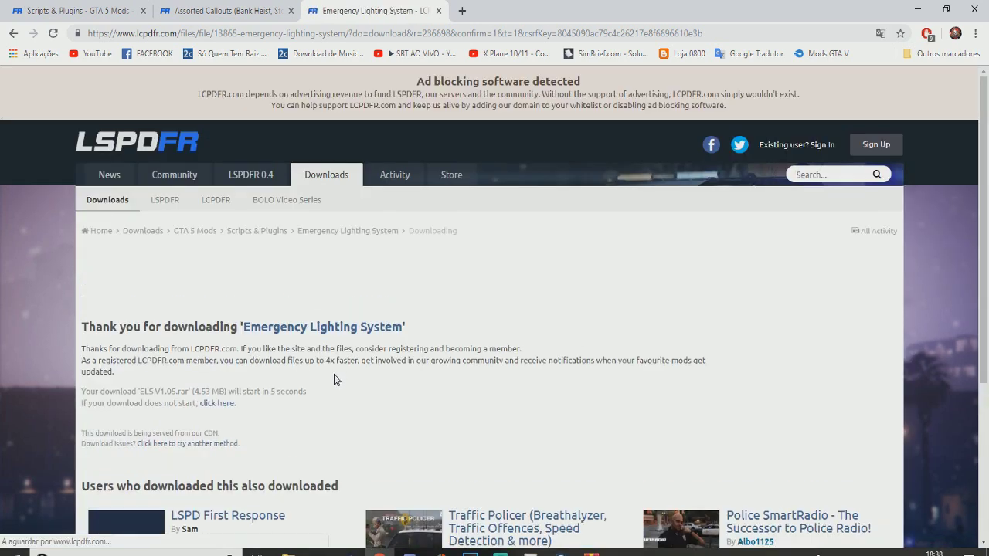
scroll(359, 360, "down", 3)
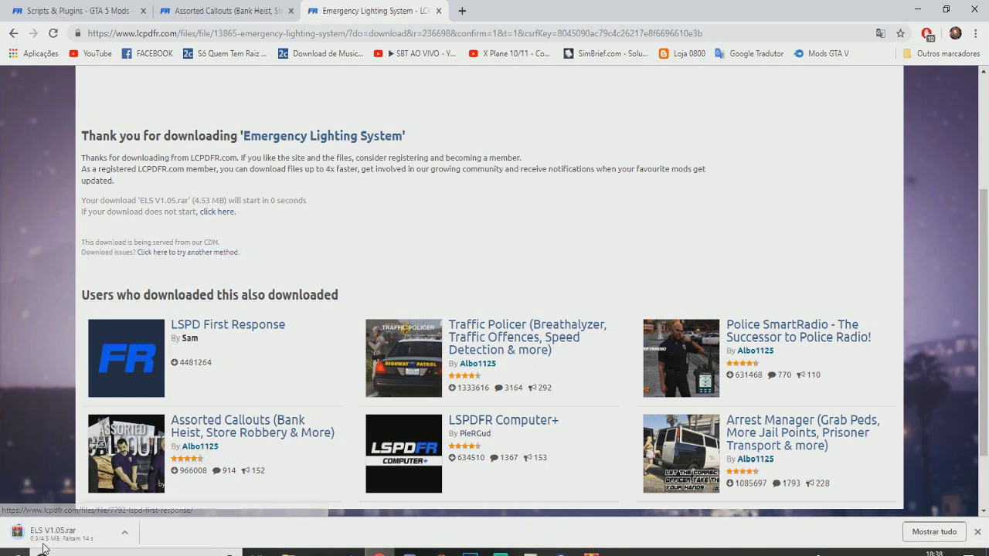
Minimize the browser and browse the downloaded ELS V1.05 archive to its INSTALLATION FILES\Grand Theft Auto V folder
left_click(917, 10)
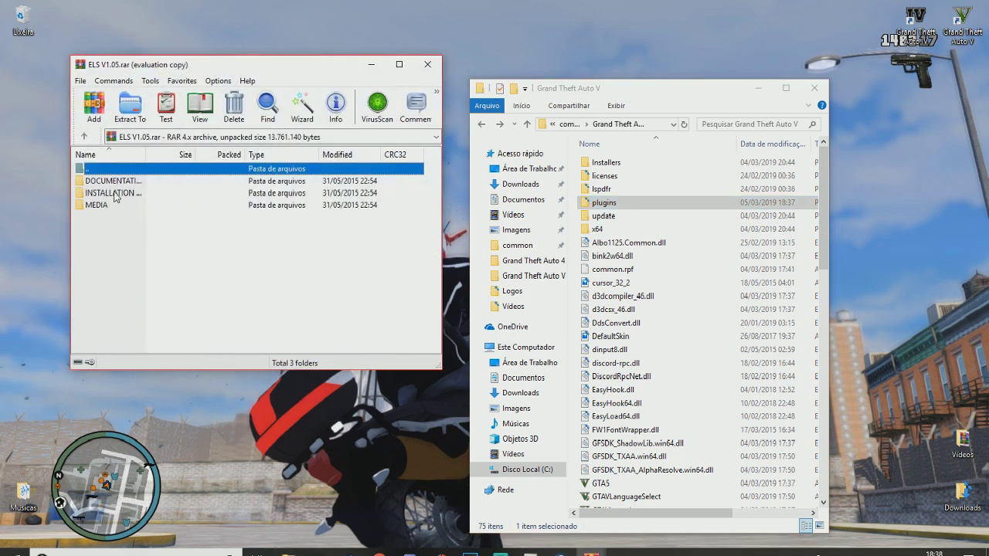
left_click(114, 197)
left_click(352, 162)
left_click(117, 206)
left_click(117, 181)
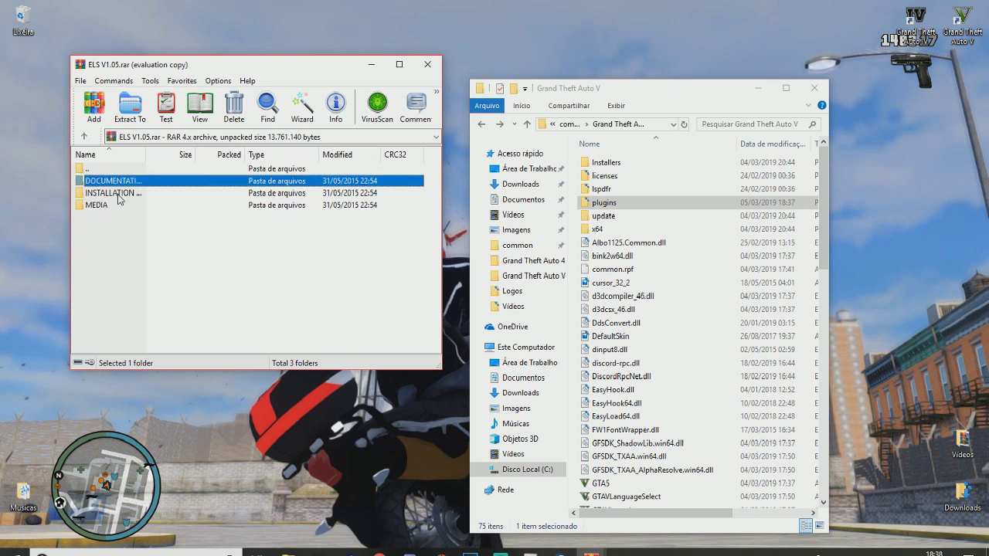
double_click(119, 194)
double_click(115, 182)
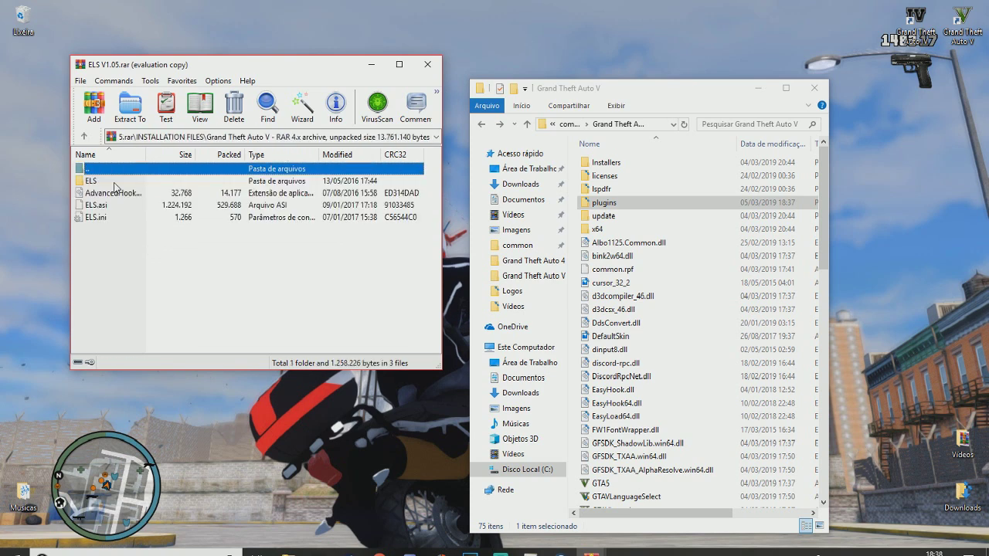
Extract the ELS folder, AdvancedHookV.dll, ELS.asi and ELS.ini from the archive into the Grand Theft Auto V folder
left_click(96, 182, "shift")
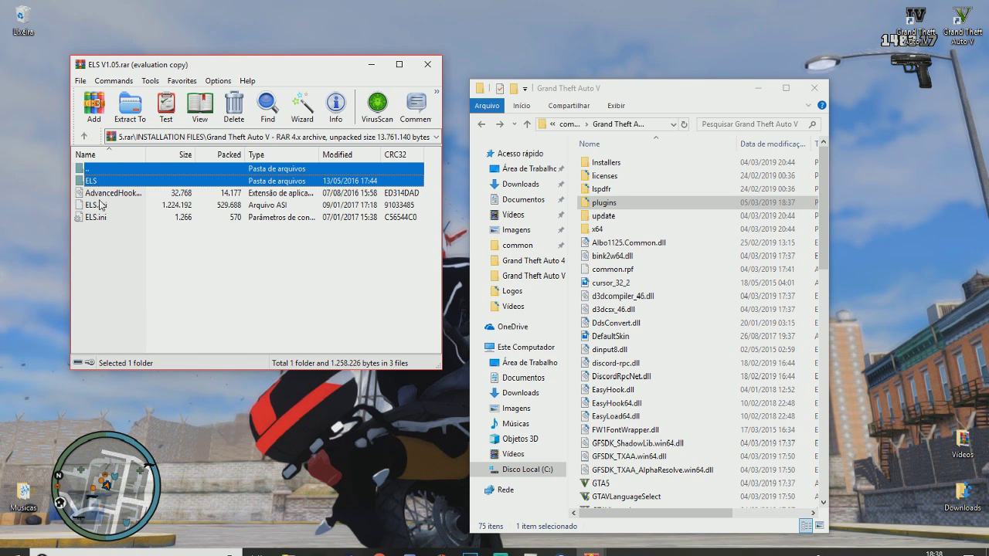
left_click(101, 204, "ctrl")
left_click(97, 217, "ctrl")
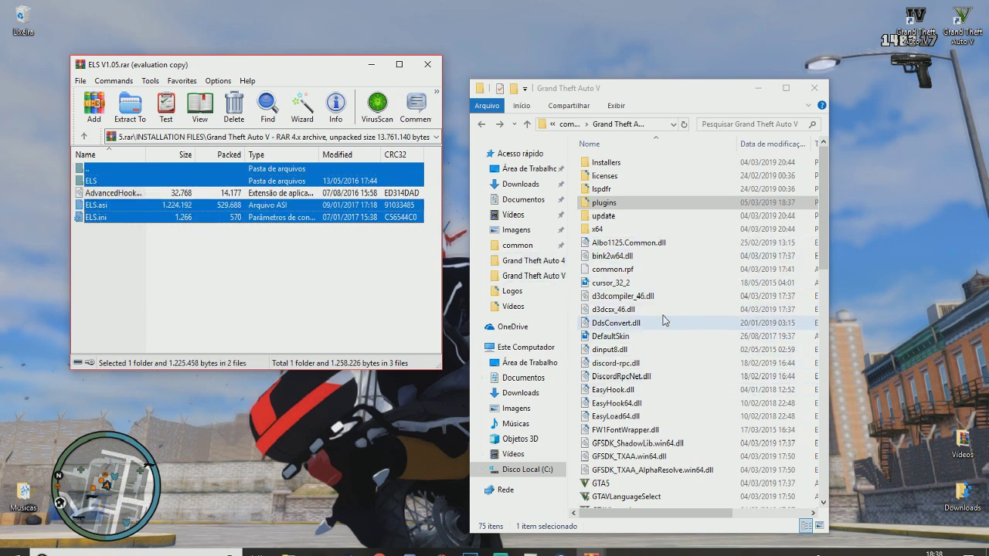
left_click(144, 193, "ctrl")
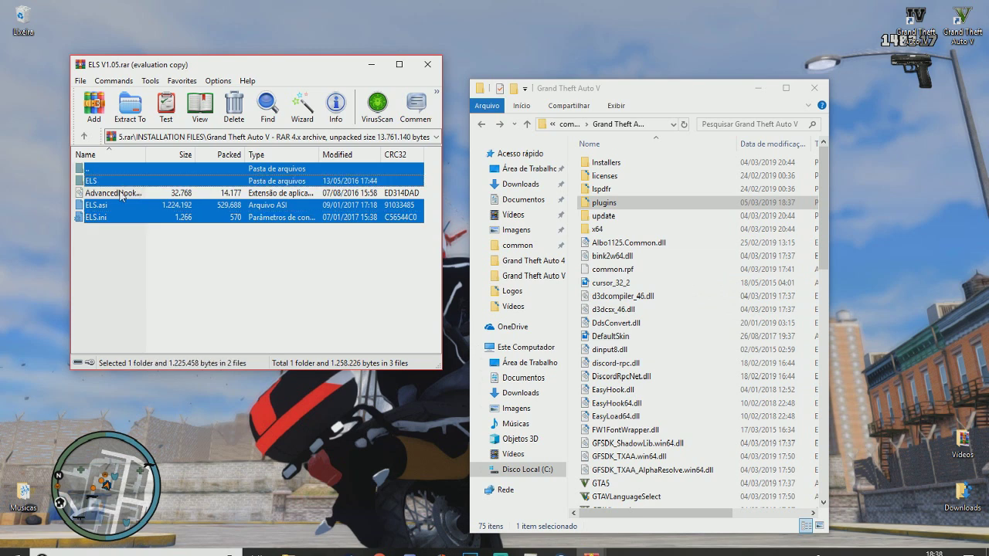
left_click(125, 169, "ctrl")
left_click_drag(103, 210, 578, 344)
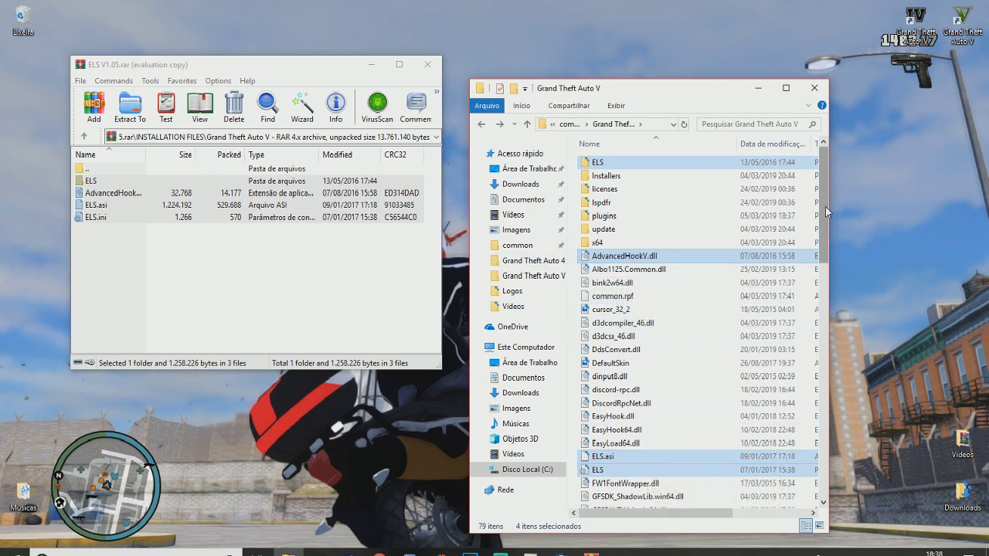
Close the archive and open the POLICE file from the game's ELS\pack_default folder in Notepad
double_click(606, 164)
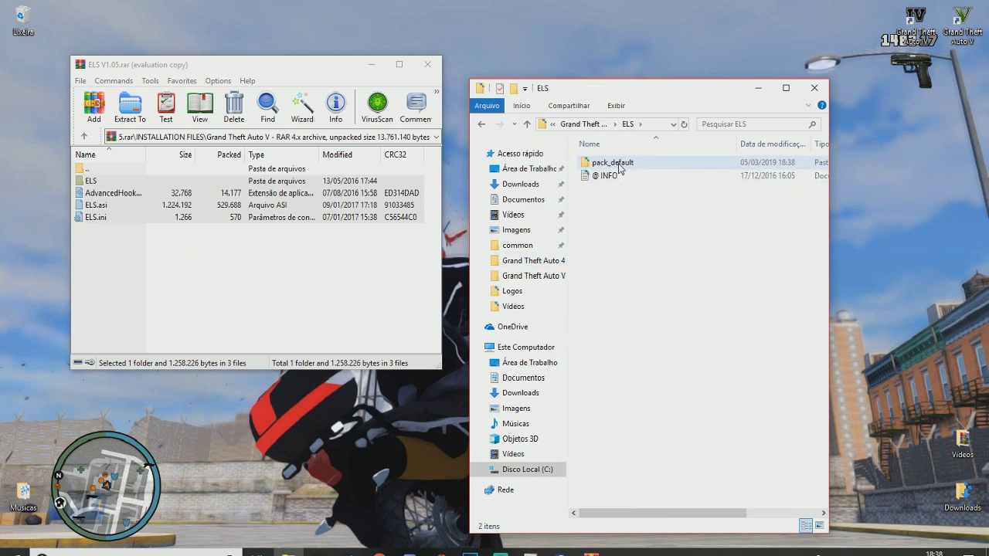
double_click(618, 164)
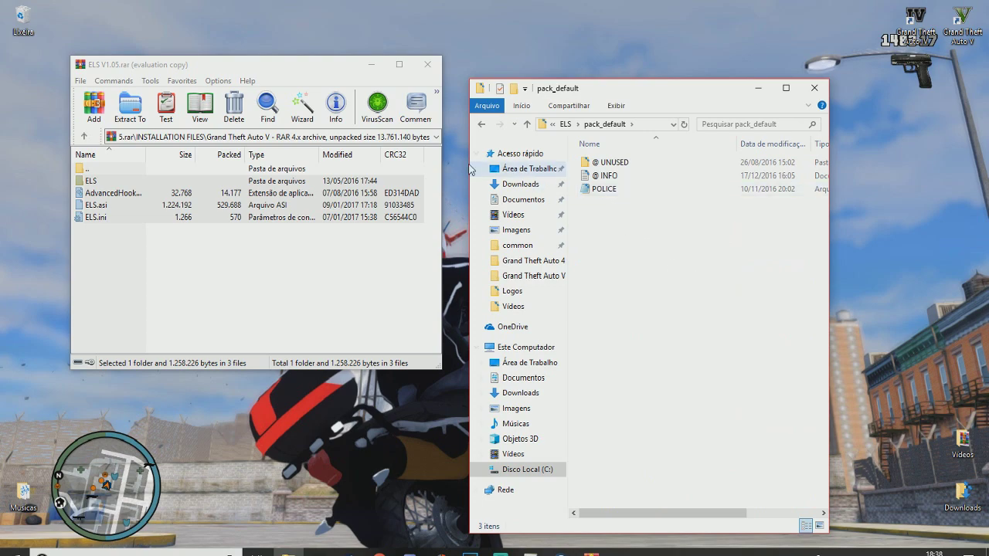
left_click(427, 64)
left_click(602, 190)
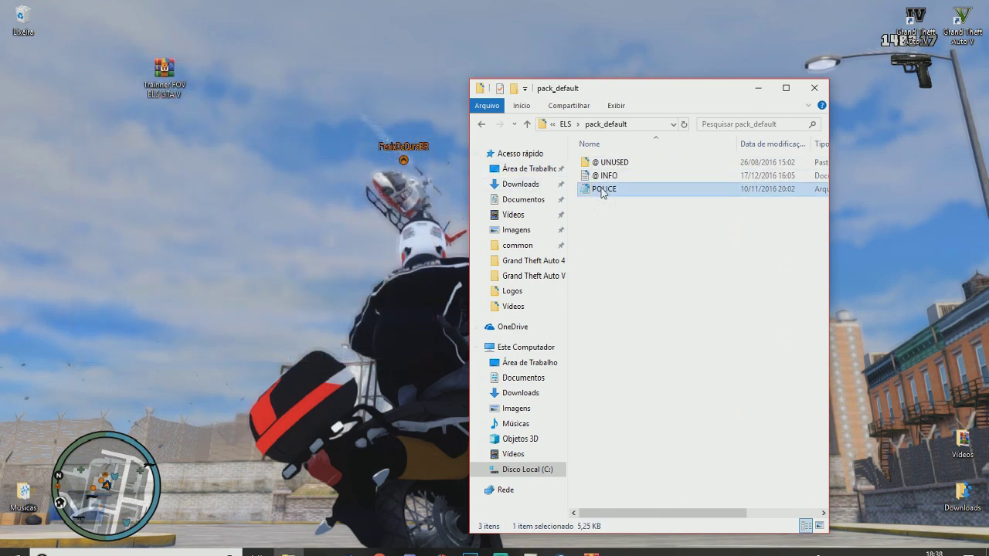
double_click(602, 190)
left_click_drag(540, 119, 443, 107)
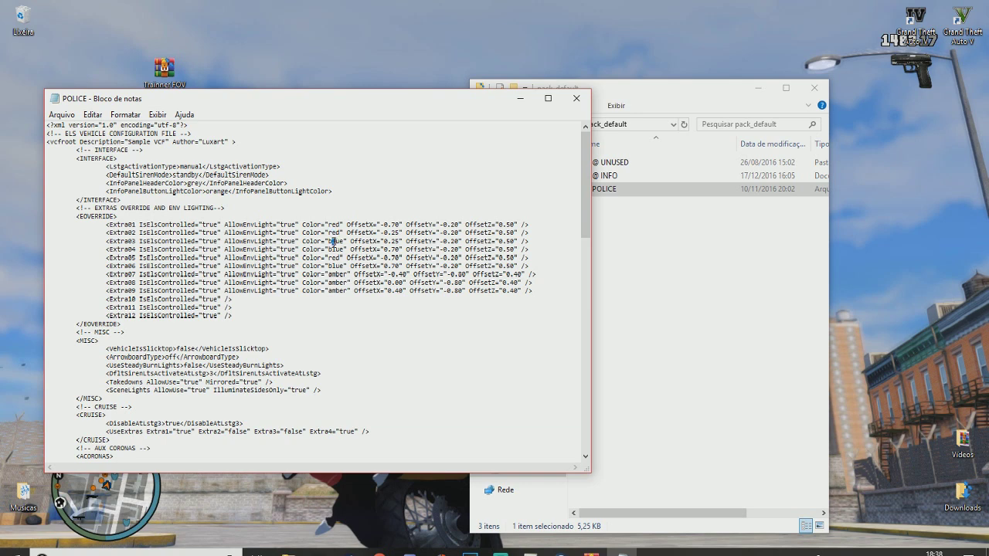
Examine the light colours, corona patterns and siren sound settings in the POLICE vehicle configuration file
left_click_drag(334, 235, 333, 256)
left_click(346, 283)
scroll(581, 186, "down", 4)
left_click_drag(581, 199, 576, 210)
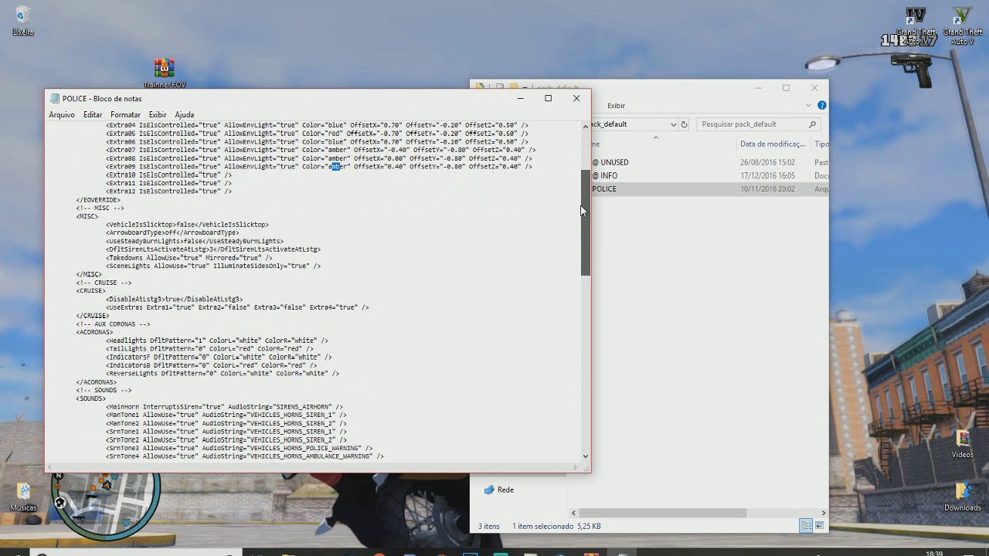
left_click_drag(581, 210, 581, 244)
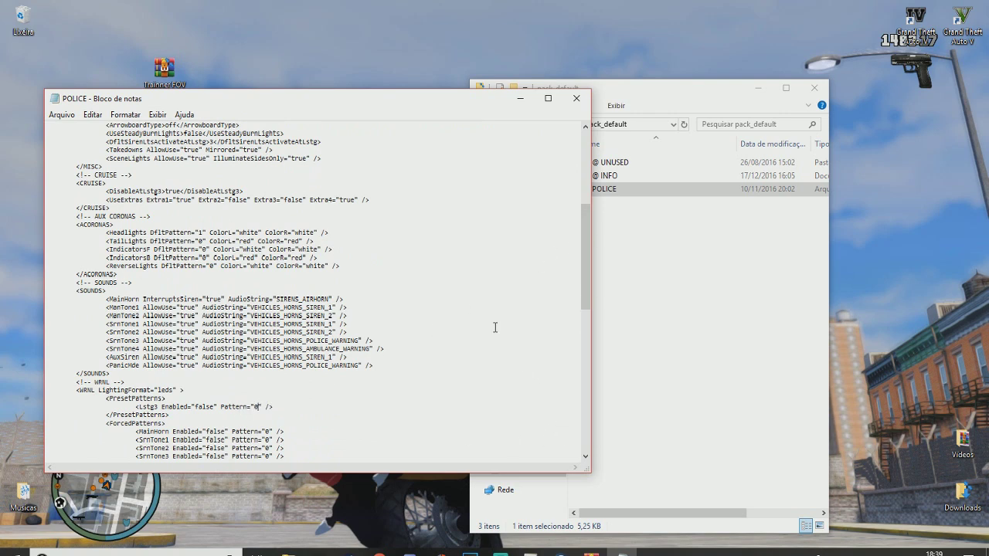
left_click_drag(205, 100, 373, 103)
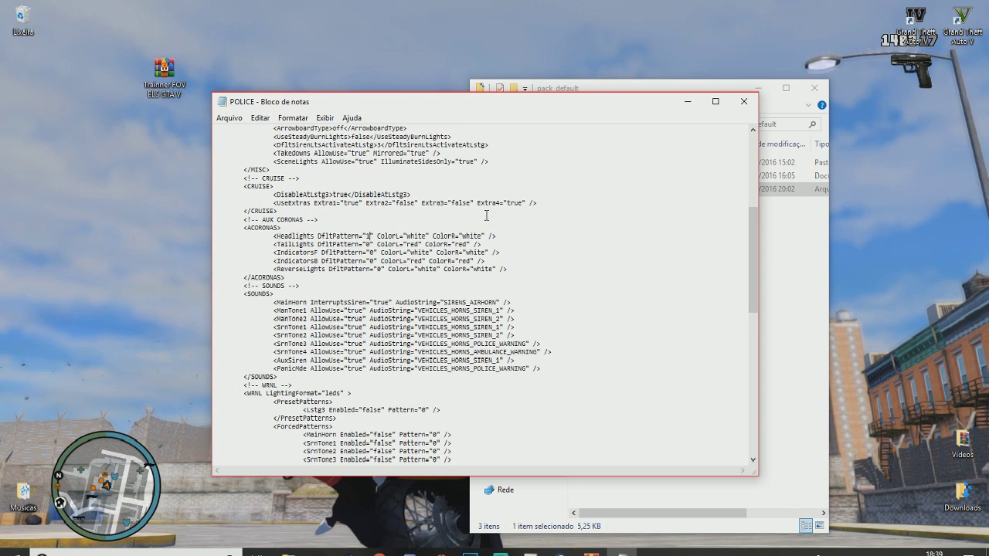
Set the Headlights default pattern to 0 in the POLICE file, then close the file and save the changes
key("BackSpace")
type("0")
left_click(743, 101)
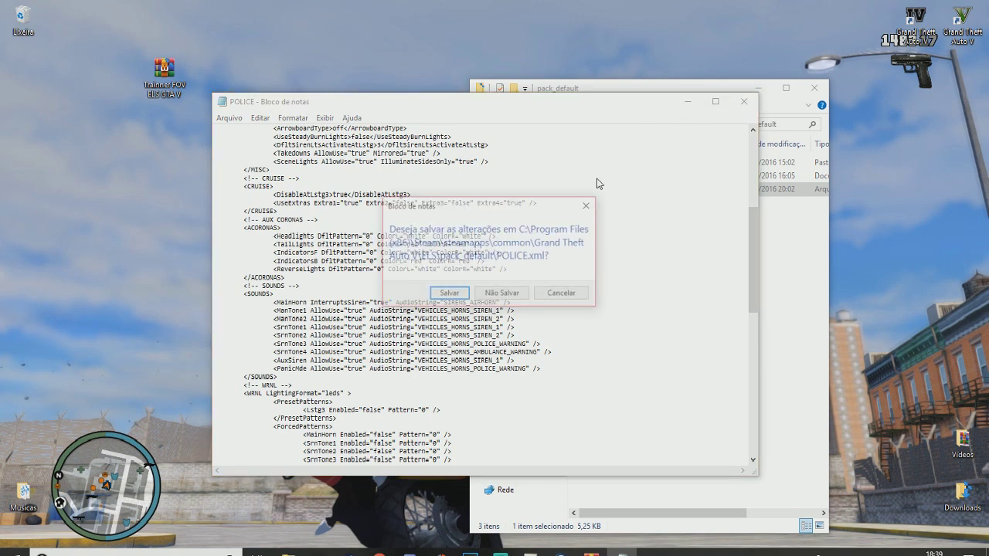
left_click(448, 300)
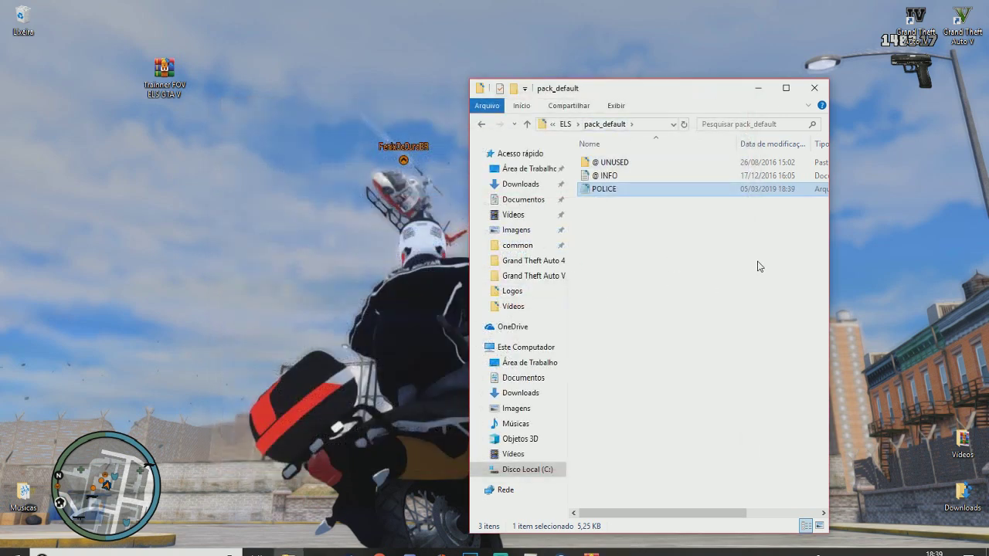
Go back from the pack_default folder to the main Grand Theft Auto V folder and reposition its window
key("alt+Left")
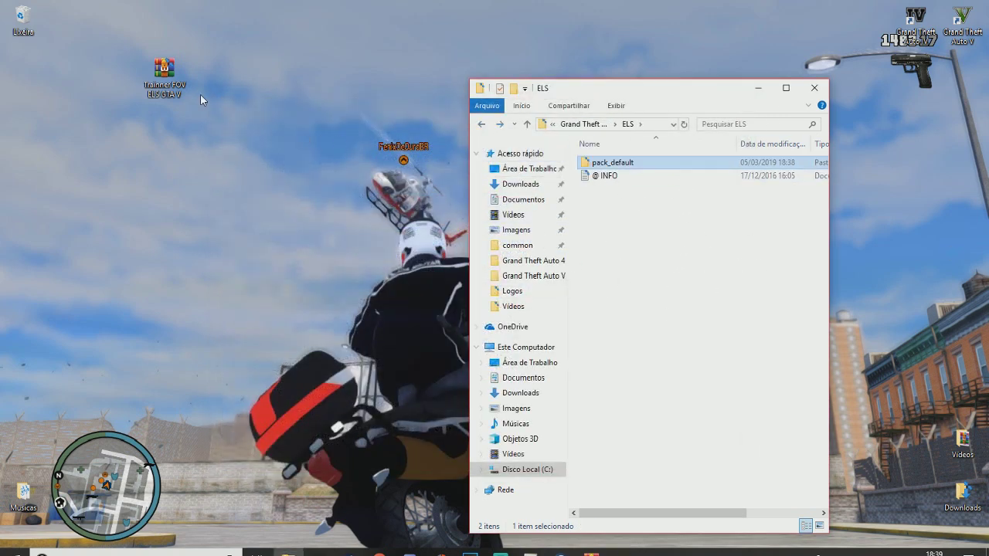
left_click(479, 123)
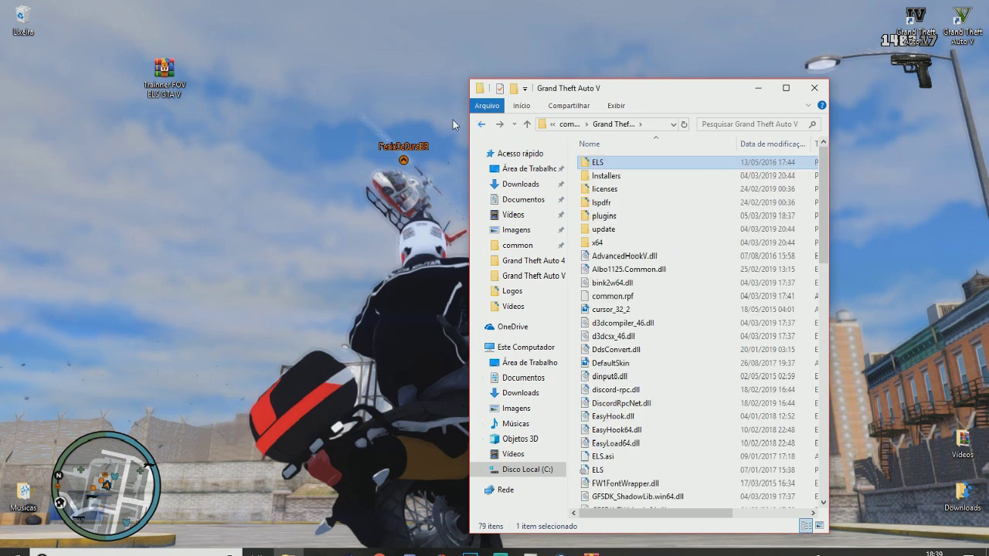
left_click_drag(680, 87, 625, 67)
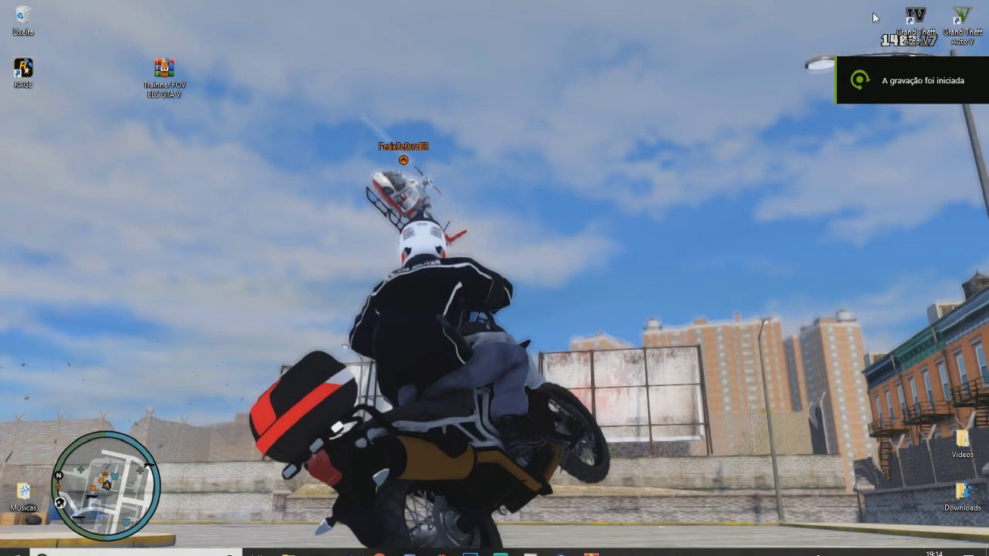
Open the RAGE shortcut's file location and run LSPDFR_Update_Checker from the LSPDFR update checker folder
right_click(23, 83)
left_click(116, 126)
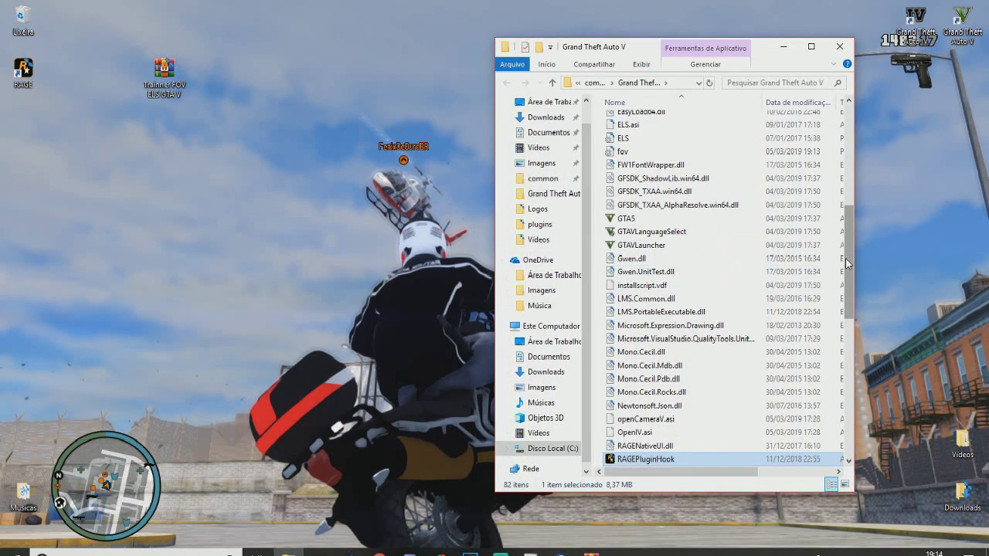
scroll(842, 340, "down", 6)
left_click_drag(842, 340, 858, 151)
left_click(690, 176)
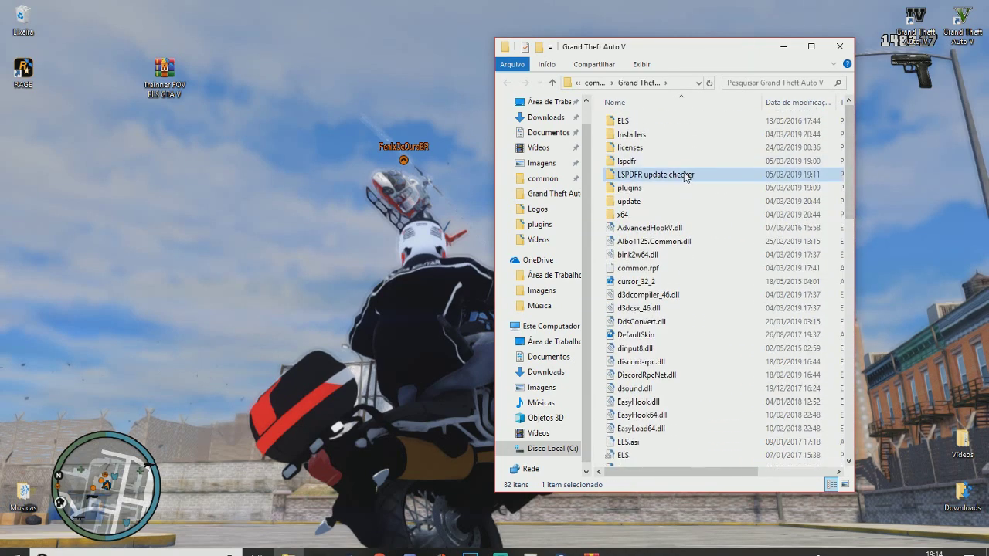
double_click(639, 176)
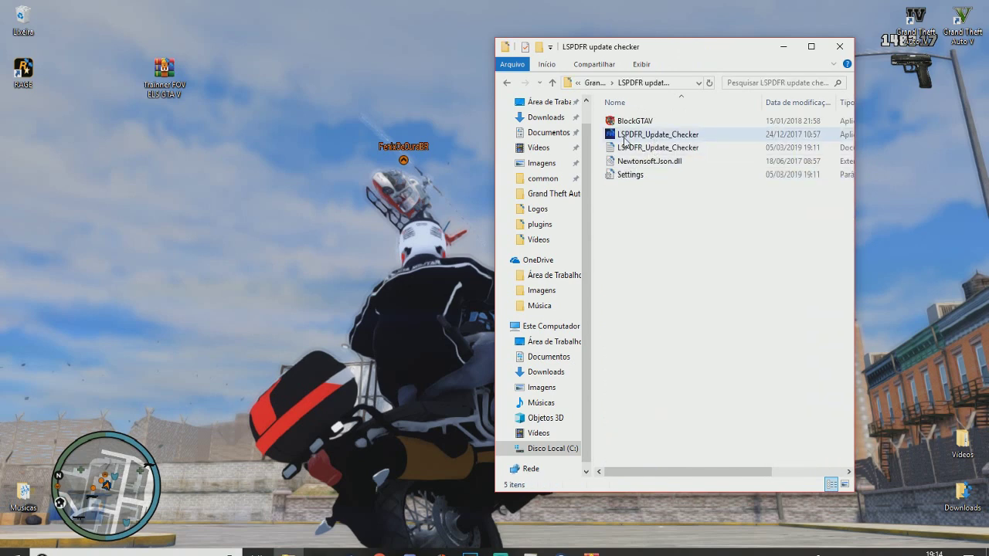
left_click(638, 137)
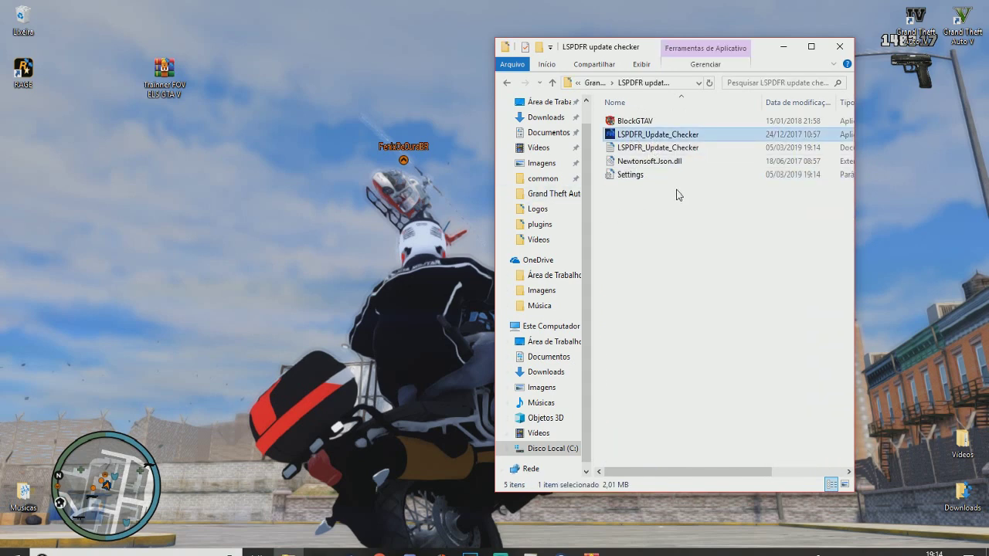